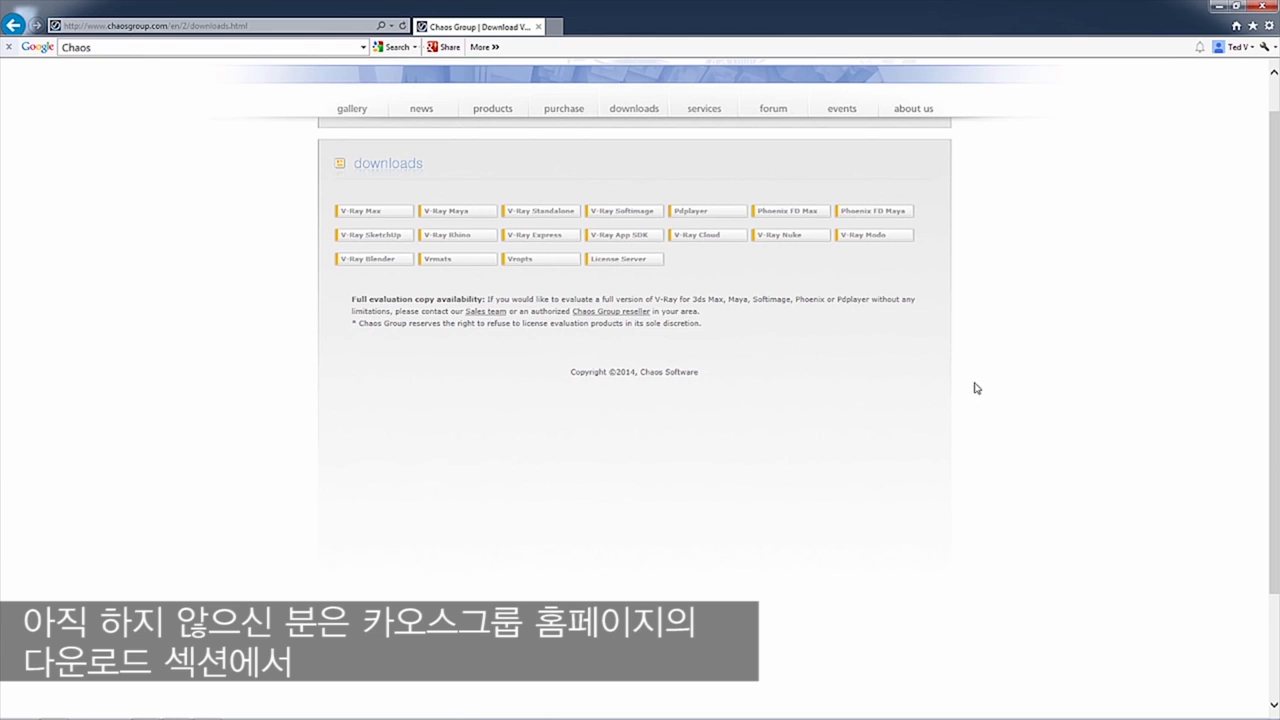
- Open the V-Ray Express downloads from the Chaos Group downloads page
click(552, 242)
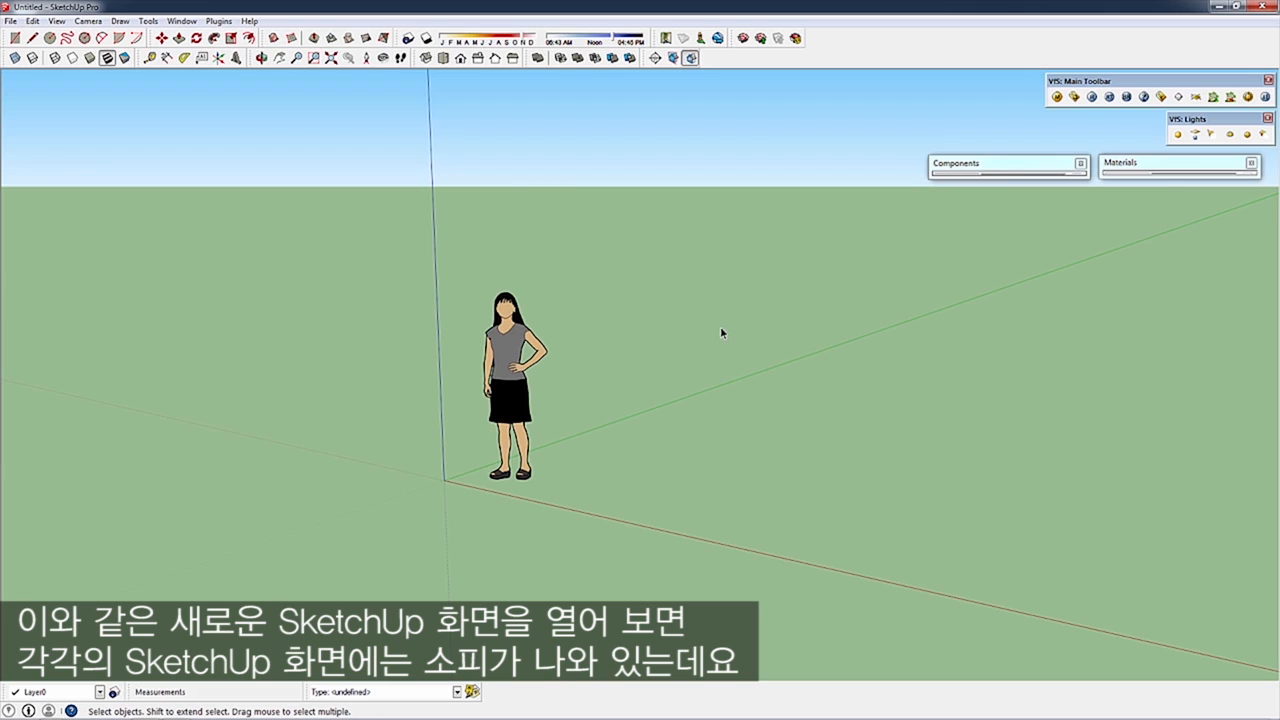
- Switch to SketchUp and delete the default Sophie figure from the new model
click(507, 350)
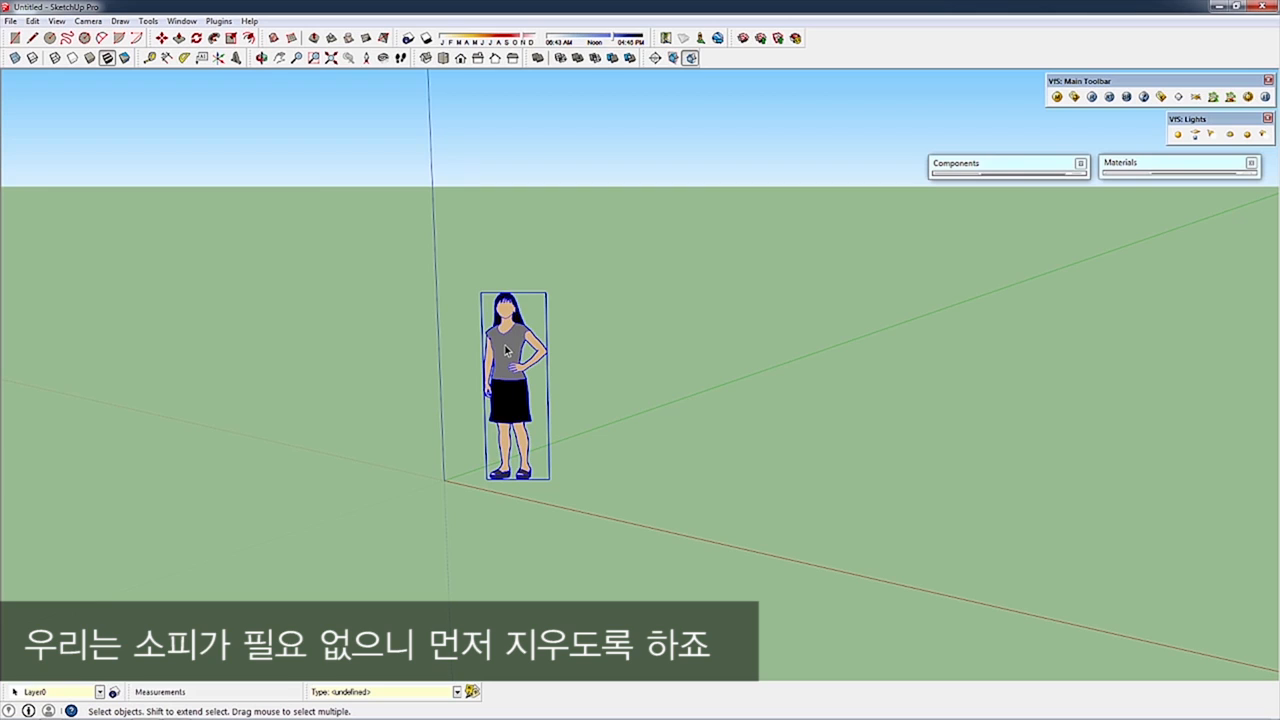
key(Delete)
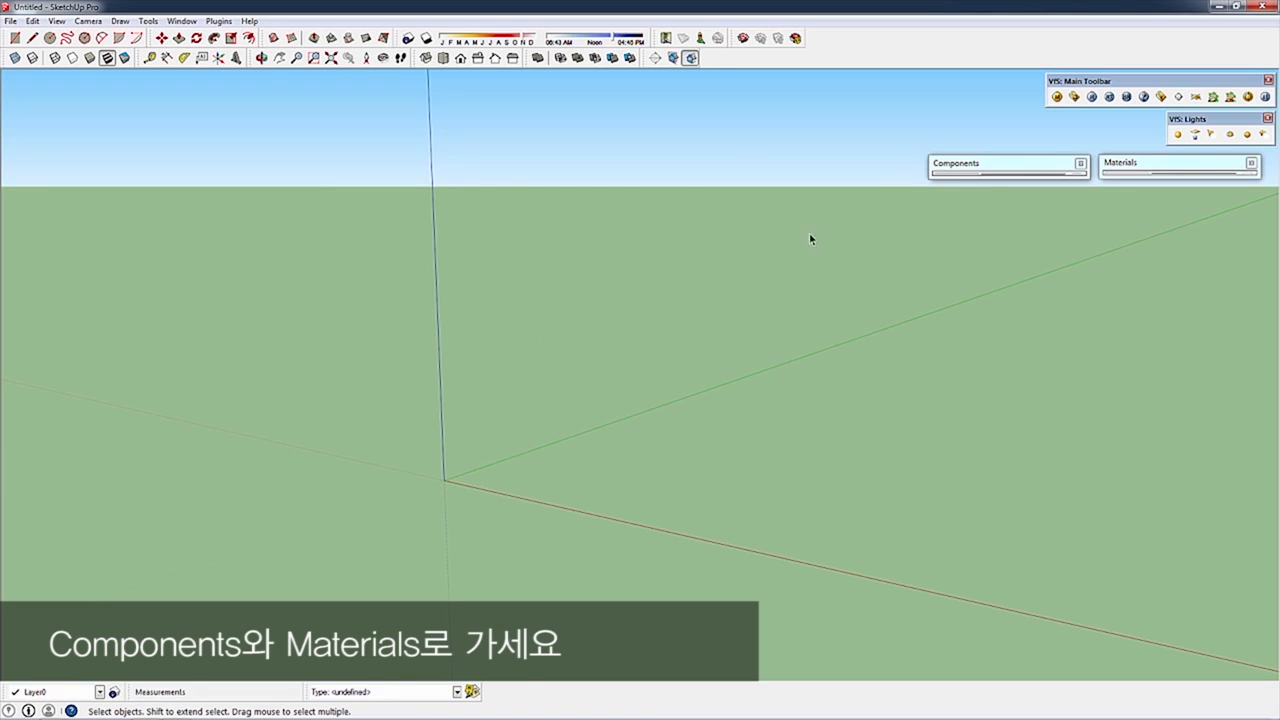
- Expand the collapsed Components and Materials browsers so that both are ready for use
click(960, 172)
click(1176, 166)
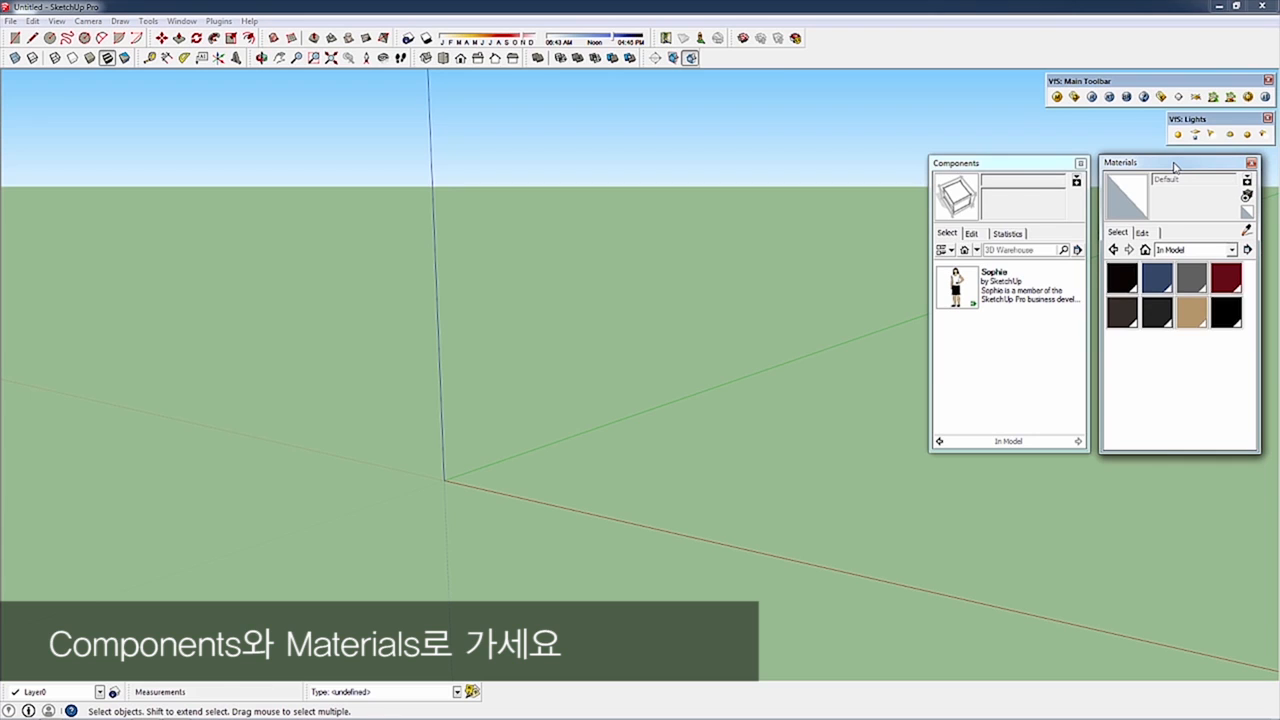
click(194, 22)
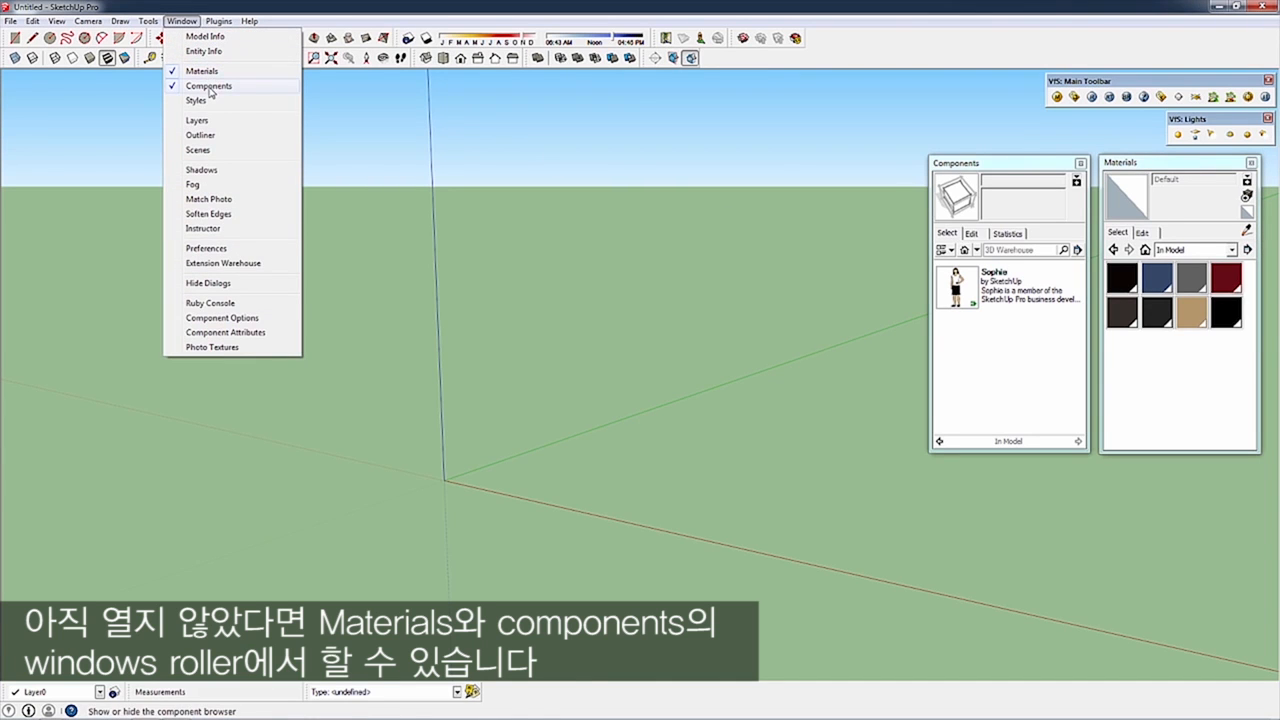
click(979, 357)
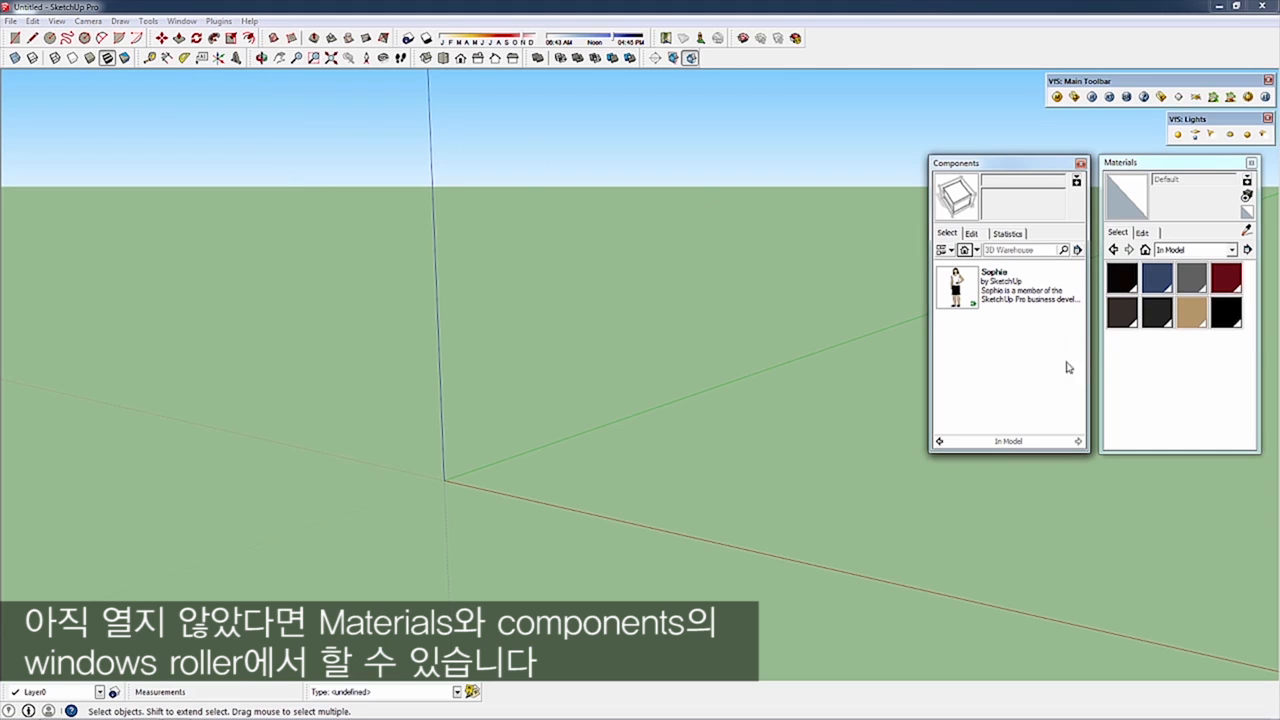
- Purge the unused components and the unused materials from the model
click(1077, 249)
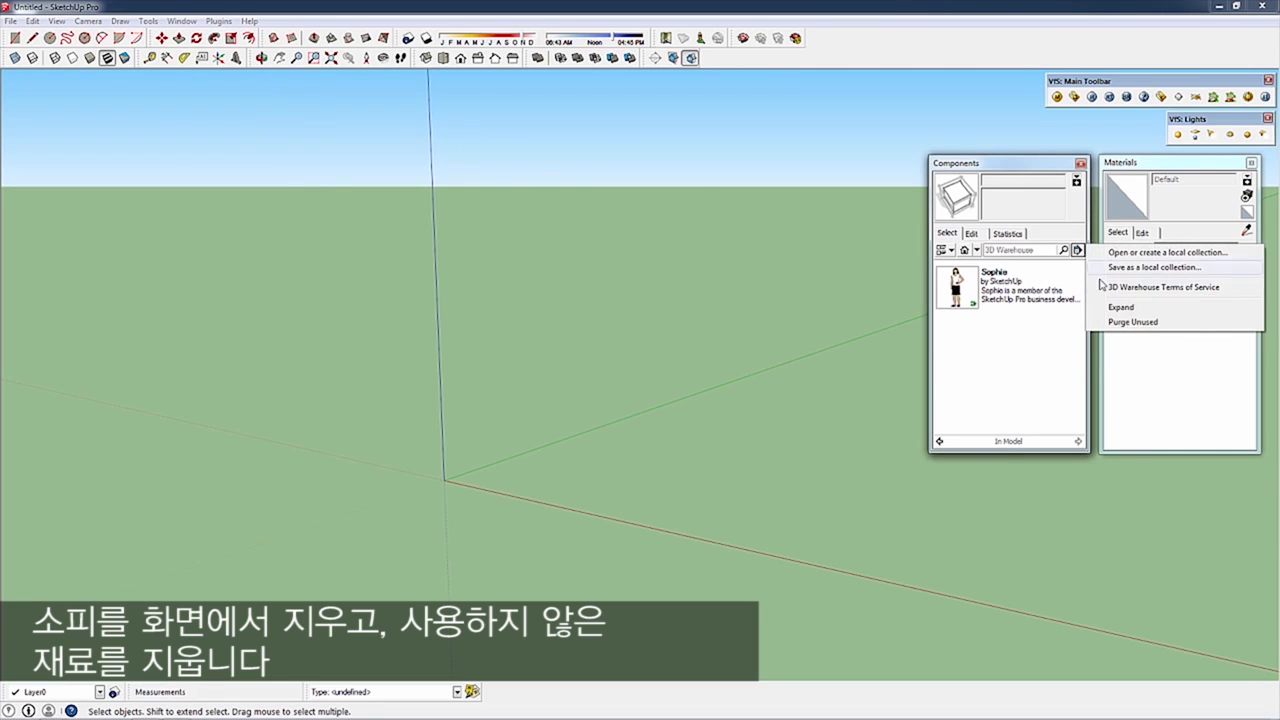
click(1133, 322)
click(1247, 251)
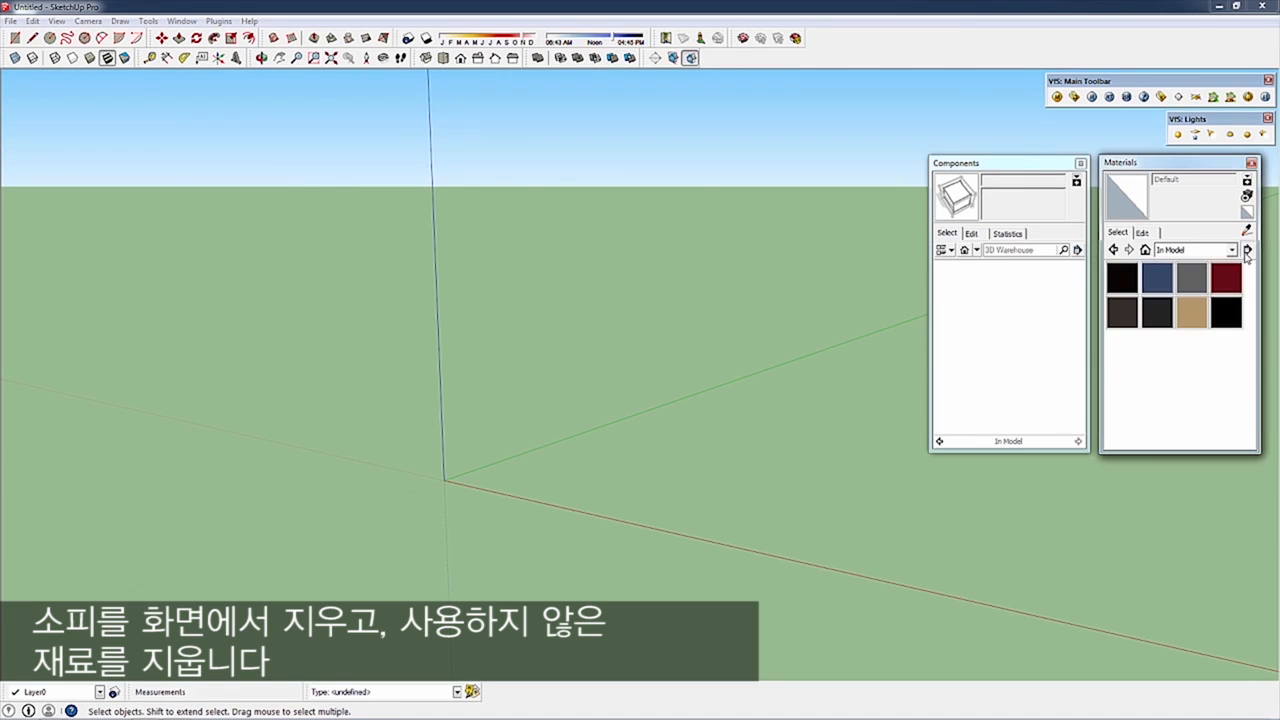
click(1247, 251)
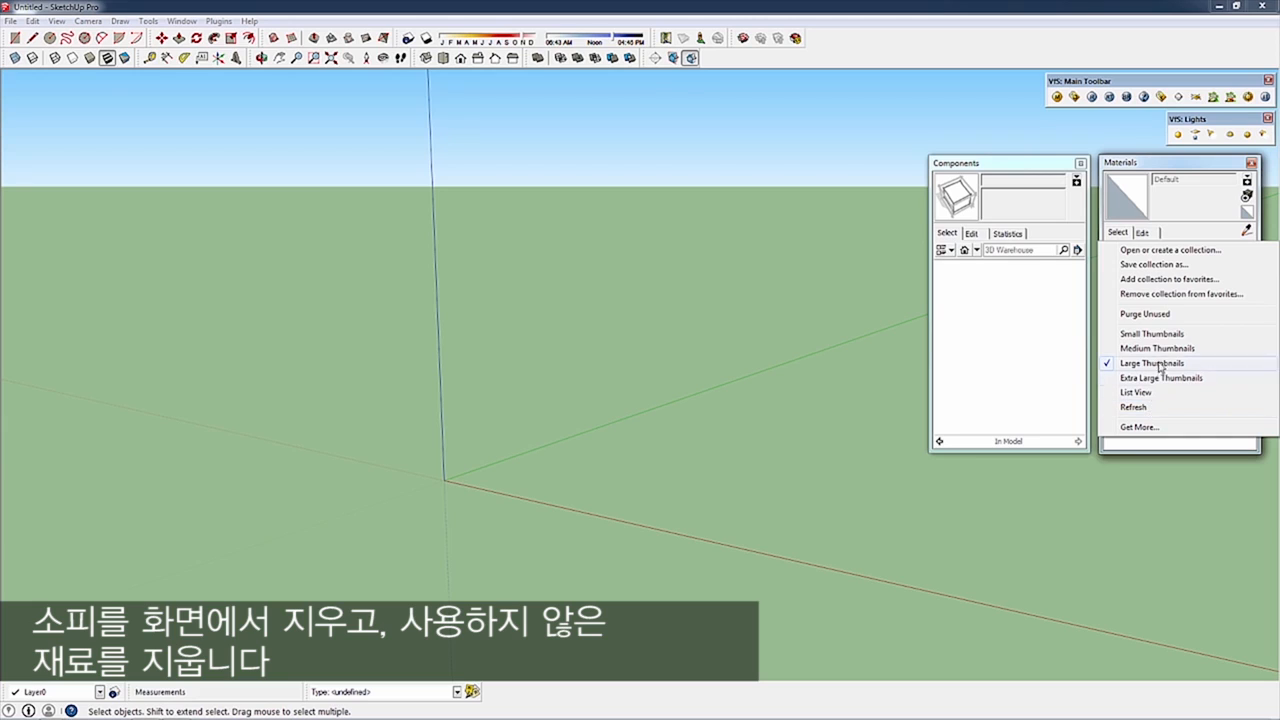
click(1145, 314)
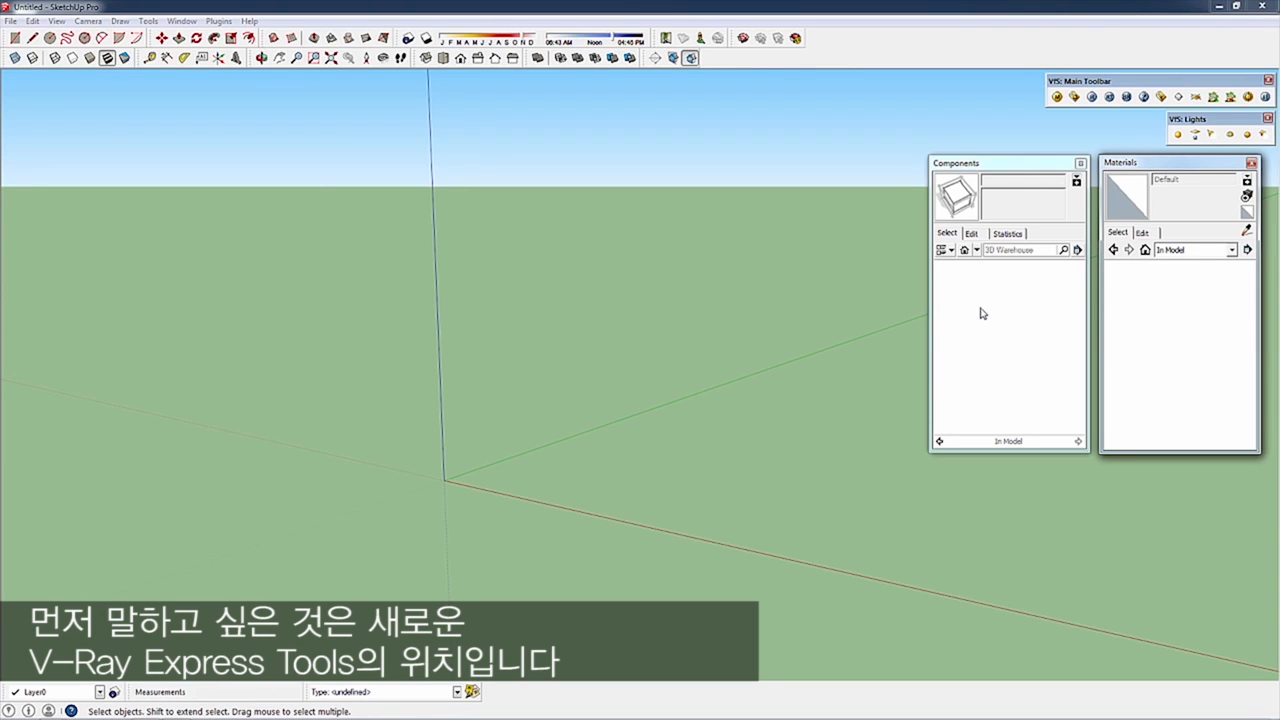
- Browse the HDRI, Studio Lighting and Studios collections within the V-Ray Components library
click(977, 250)
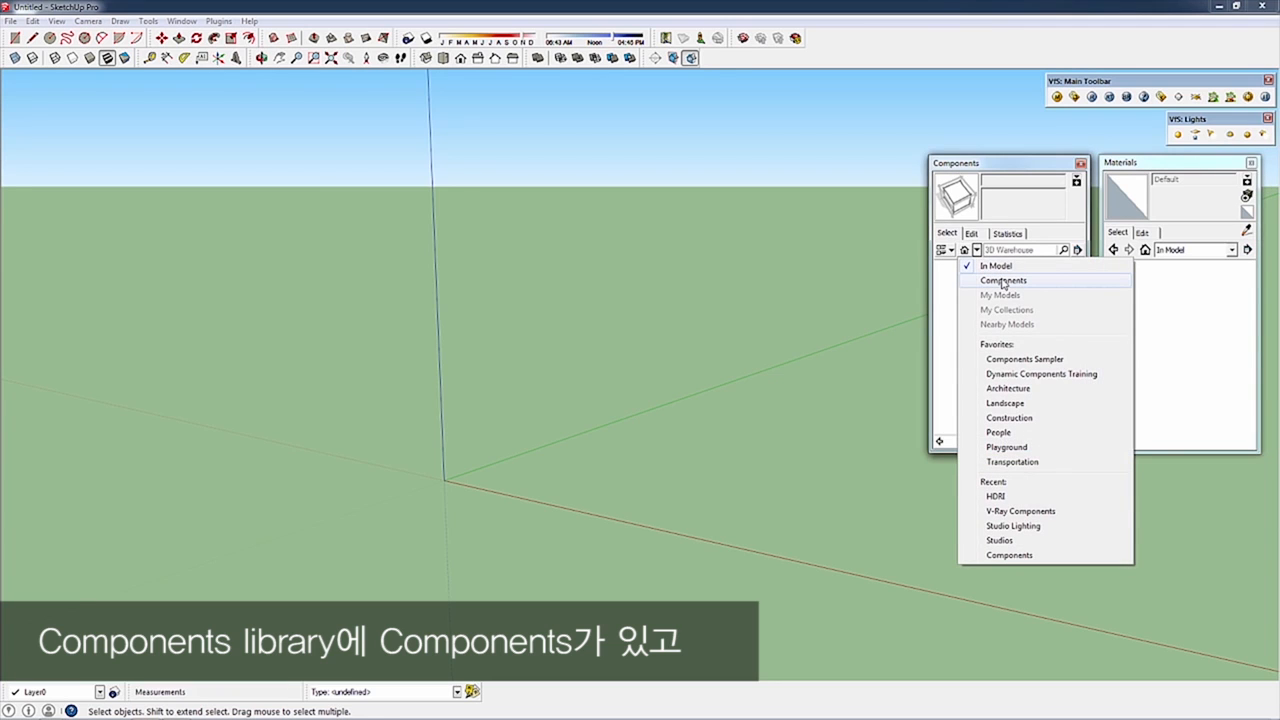
click(1003, 281)
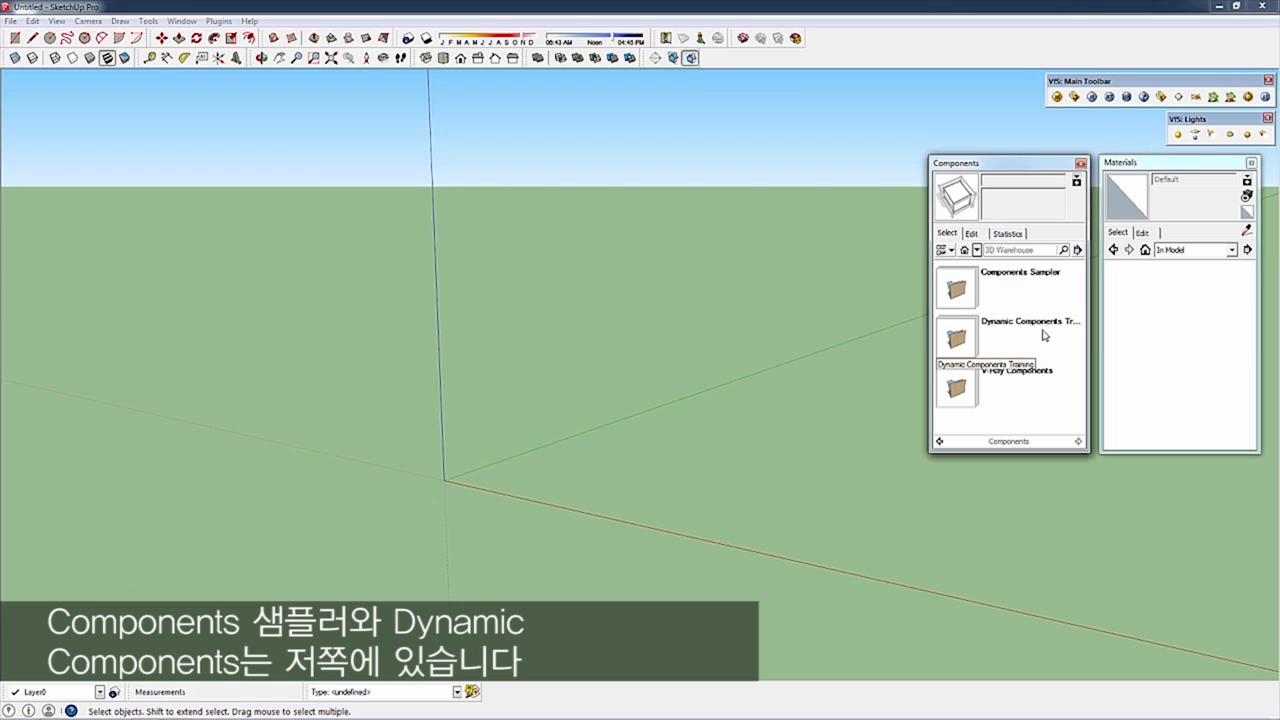
click(967, 398)
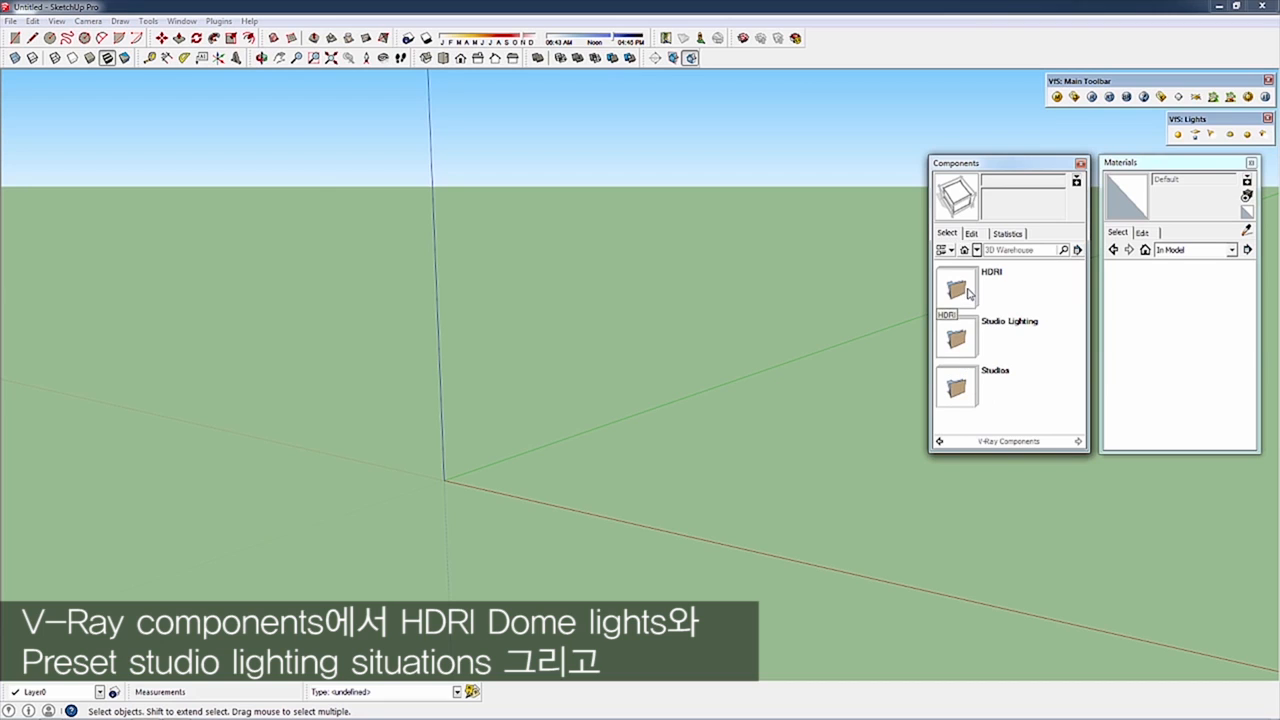
click(967, 290)
click(940, 441)
click(964, 338)
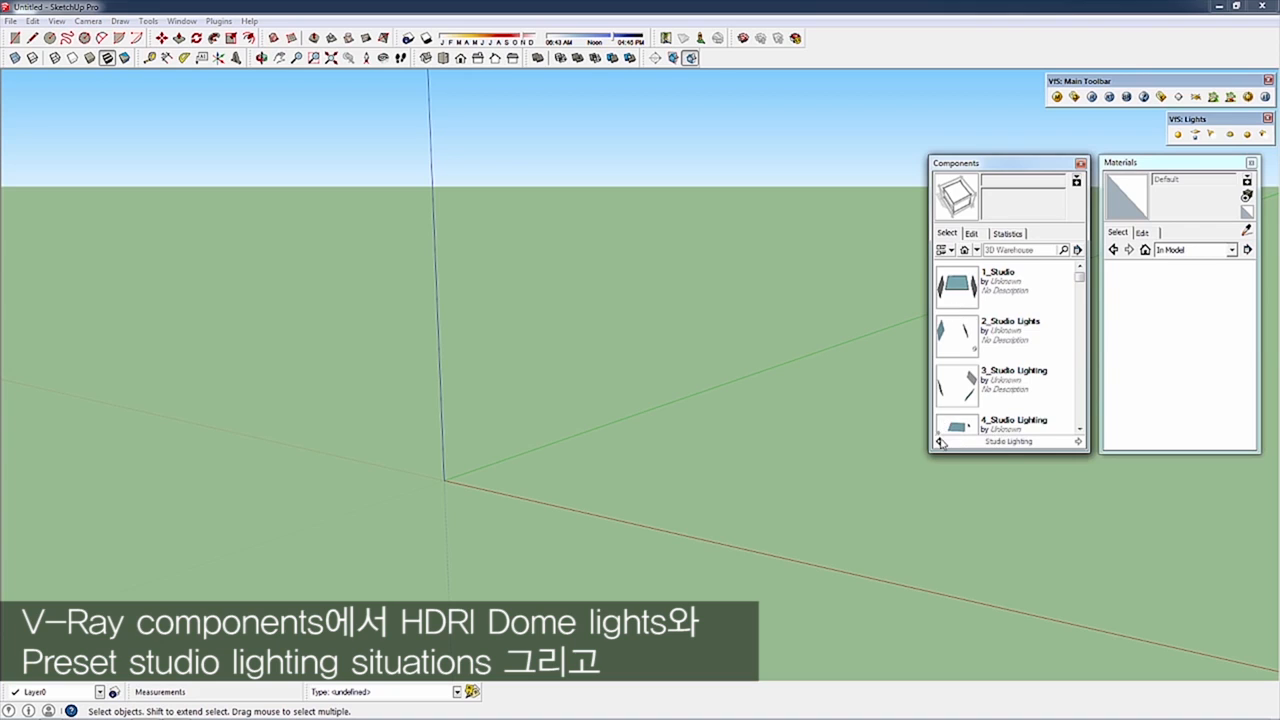
click(940, 441)
click(960, 390)
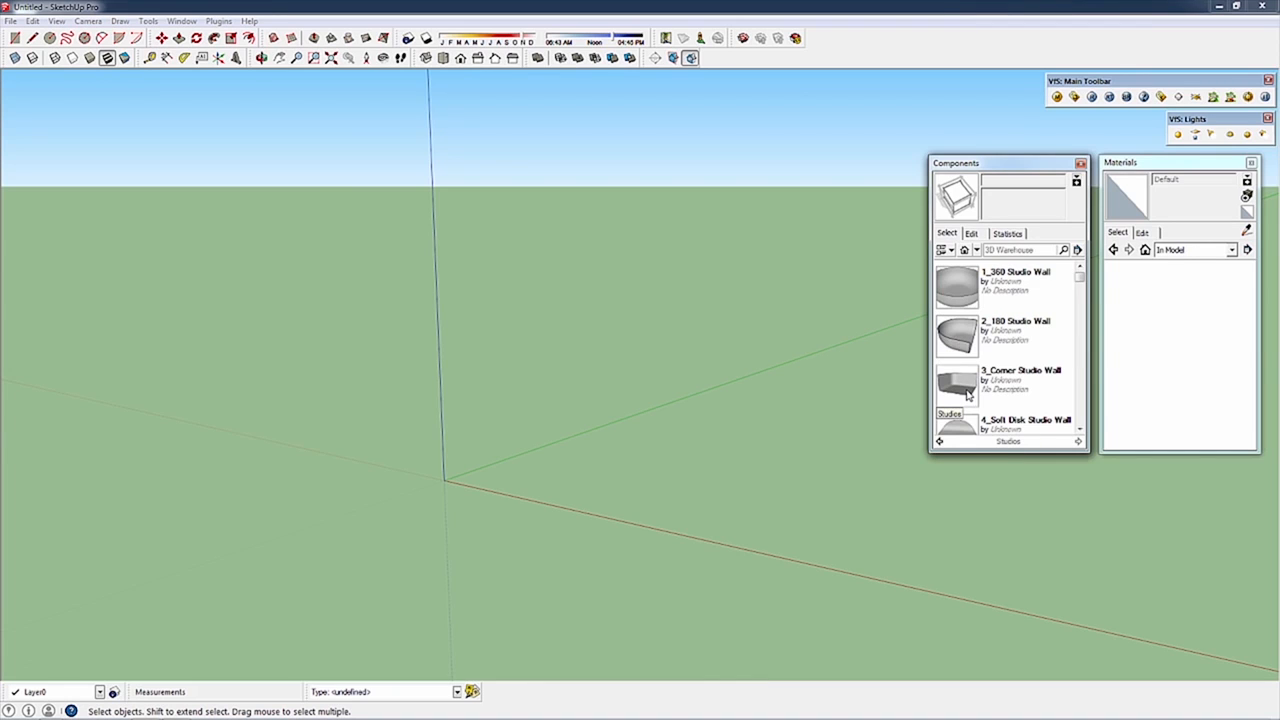
click(940, 441)
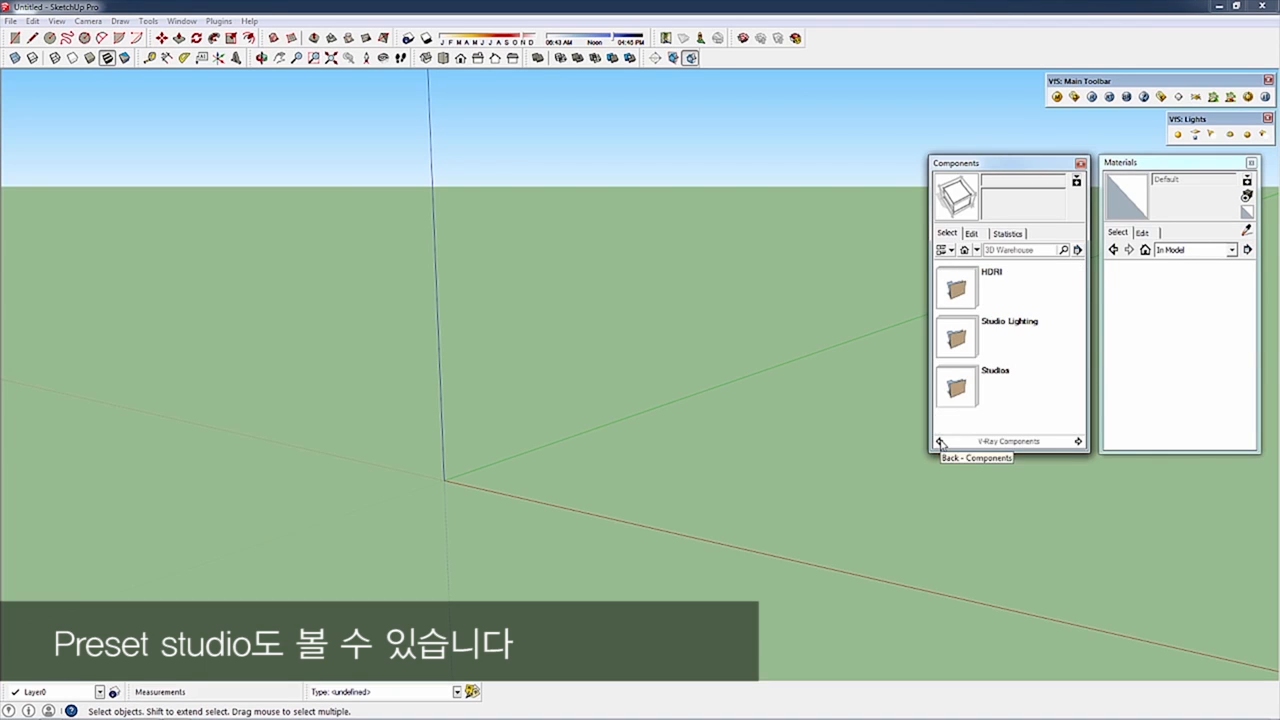
- Look through the list of material libraries down to the VFS ones, keeping the In Model collection selected
click(1212, 253)
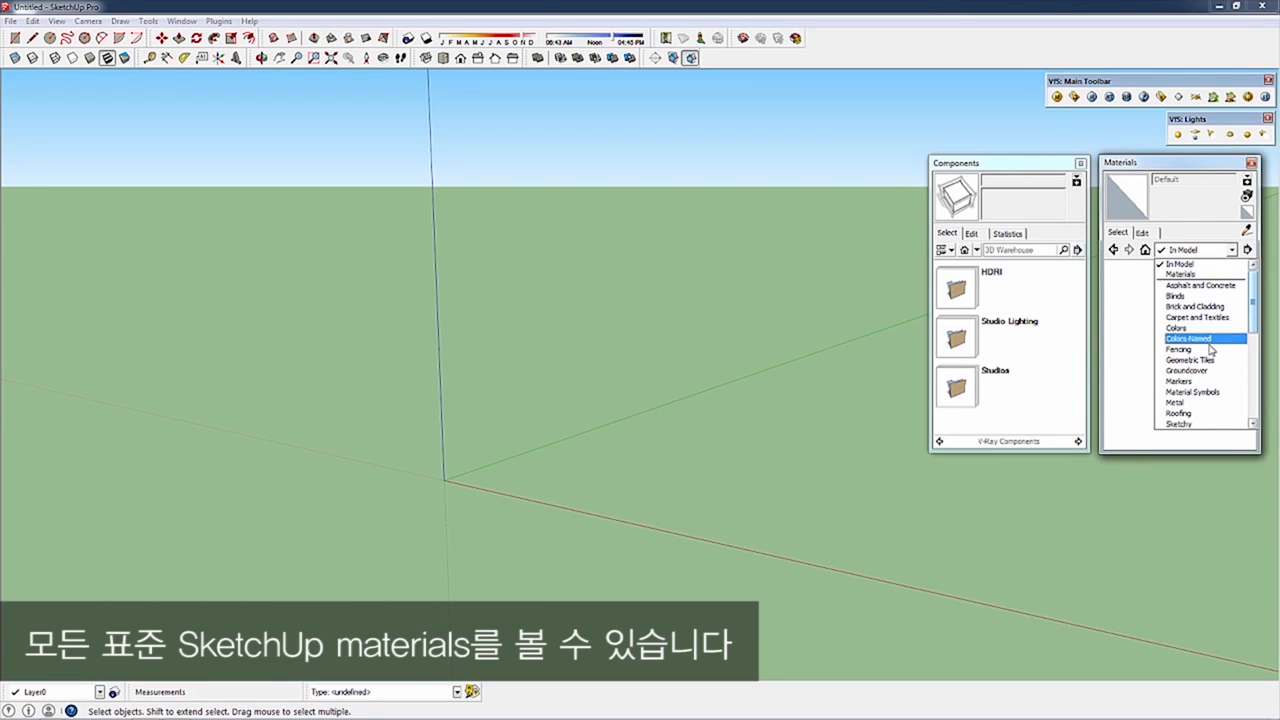
drag(1255, 303, 1260, 380)
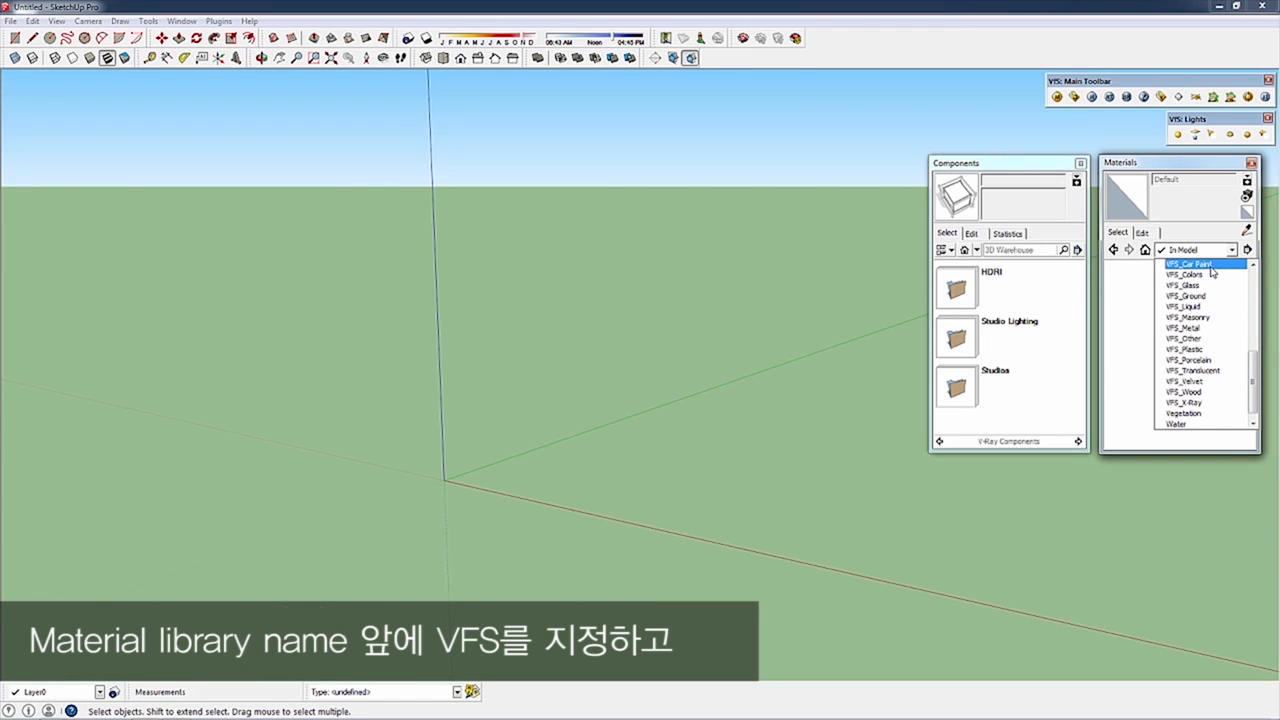
click(1122, 412)
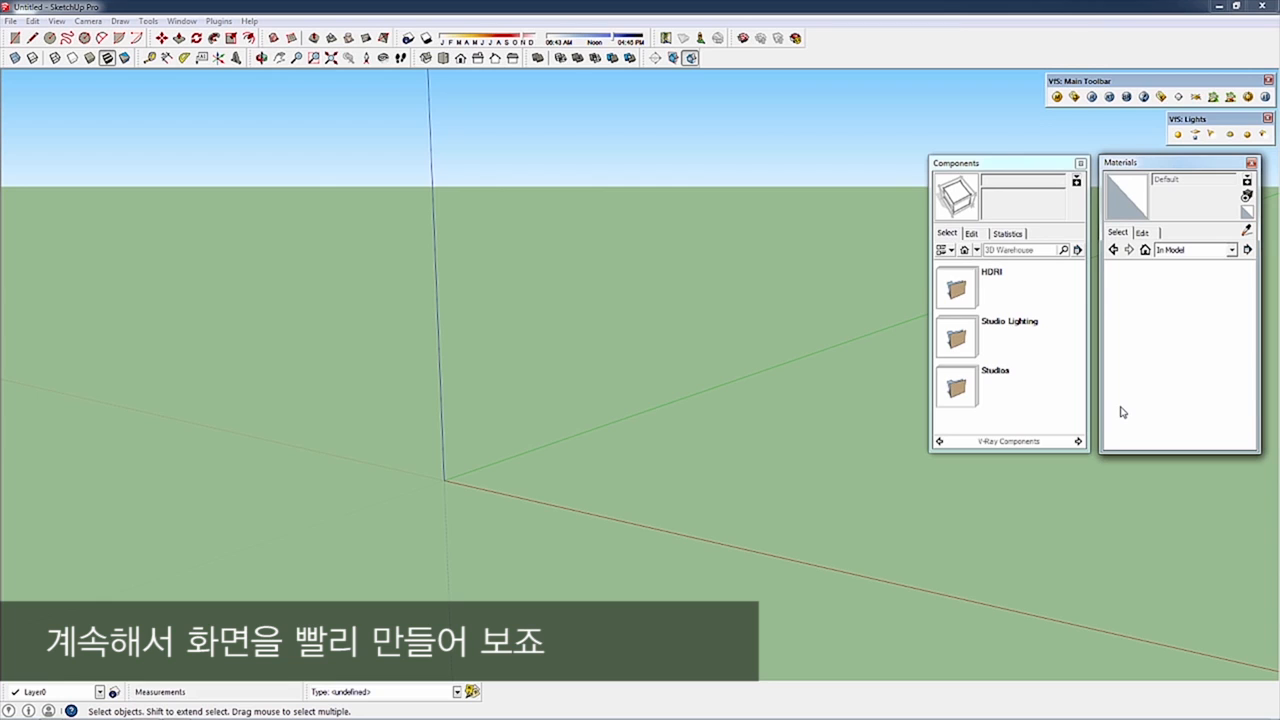
- Place the 1_360 Studio Wall component from the Studios collection at the origin and scale it uniformly by 5
click(958, 390)
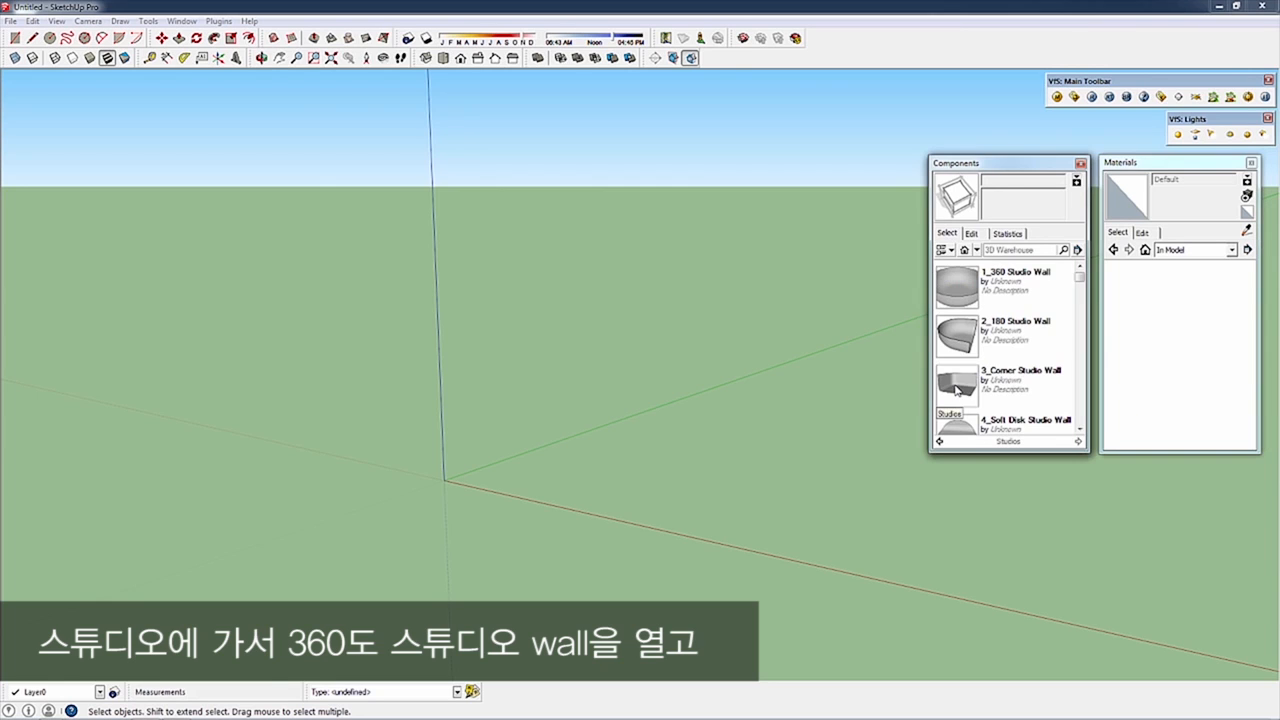
click(960, 298)
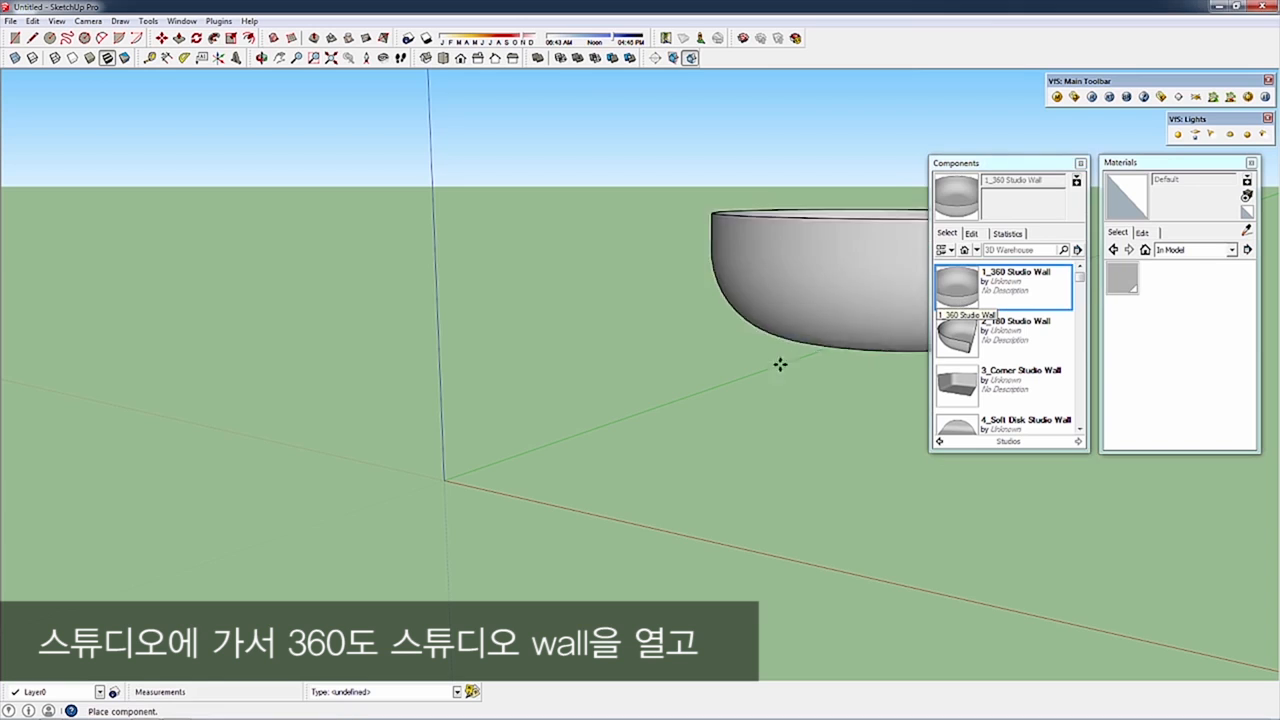
click(443, 474)
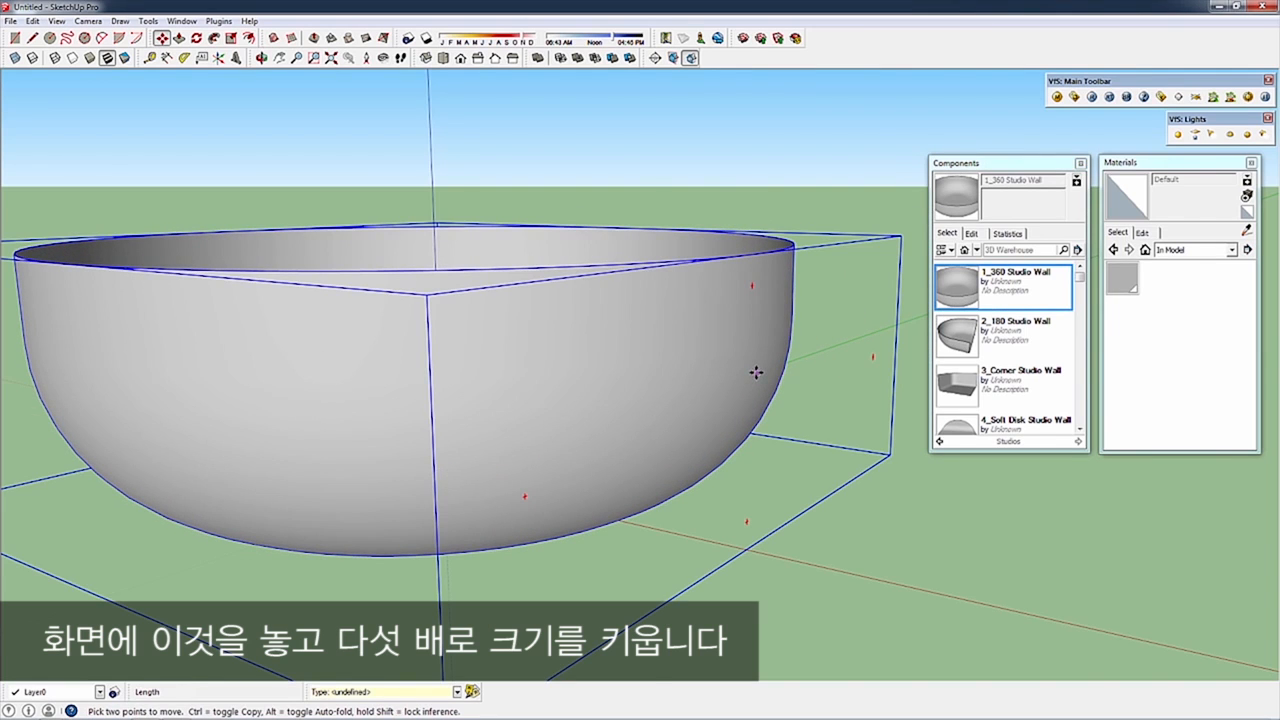
key(s)
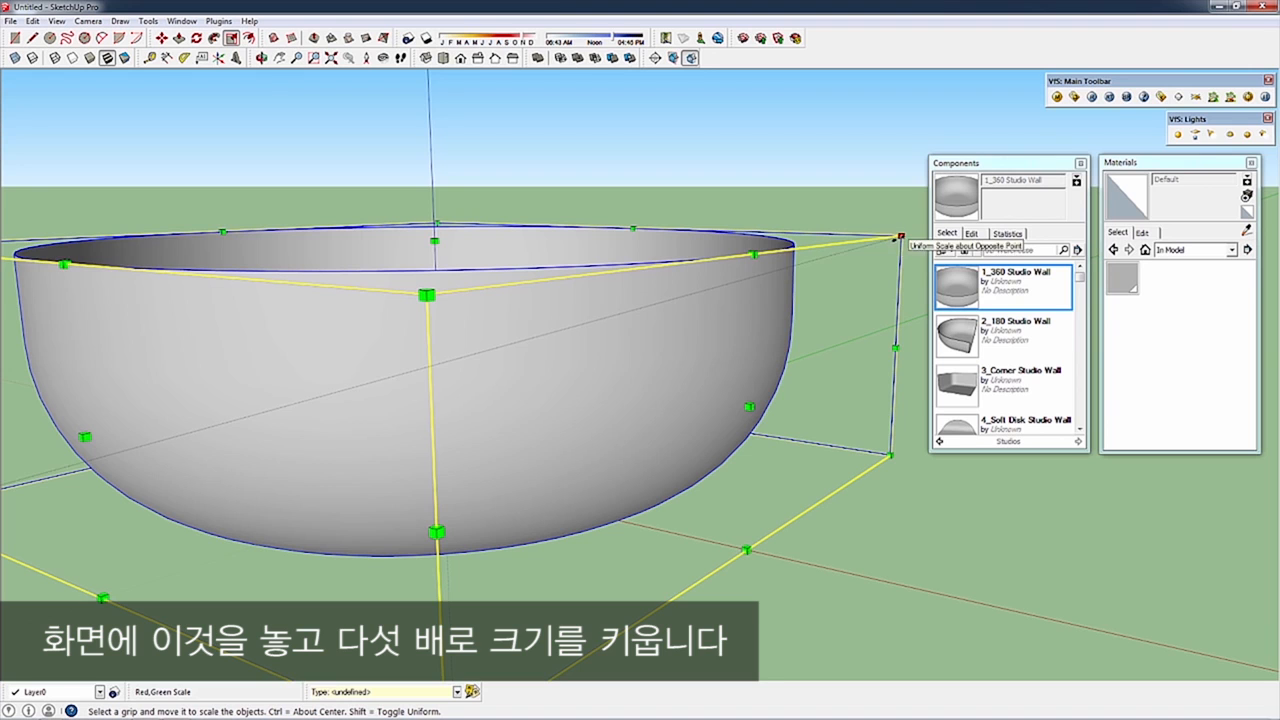
click(901, 236)
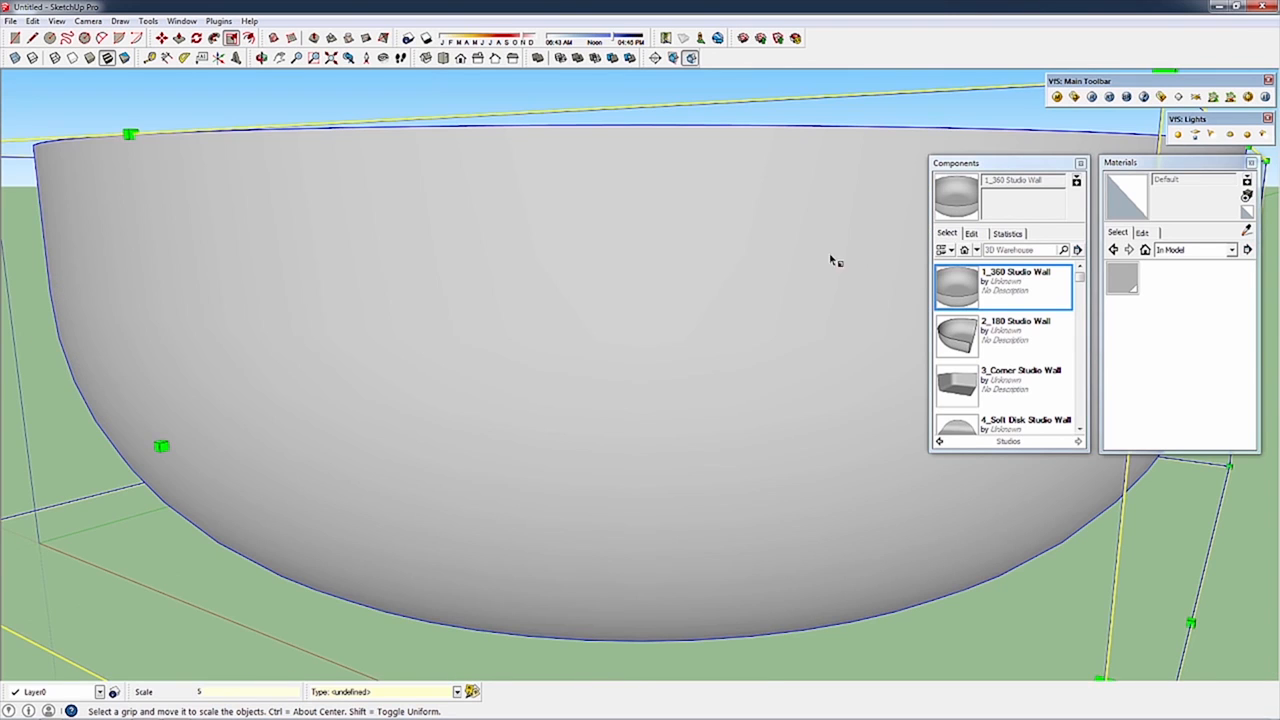
- Place the 9_Test Spheres component on the floor at the centre of the studio wall
middle_drag(834, 263, 804, 360)
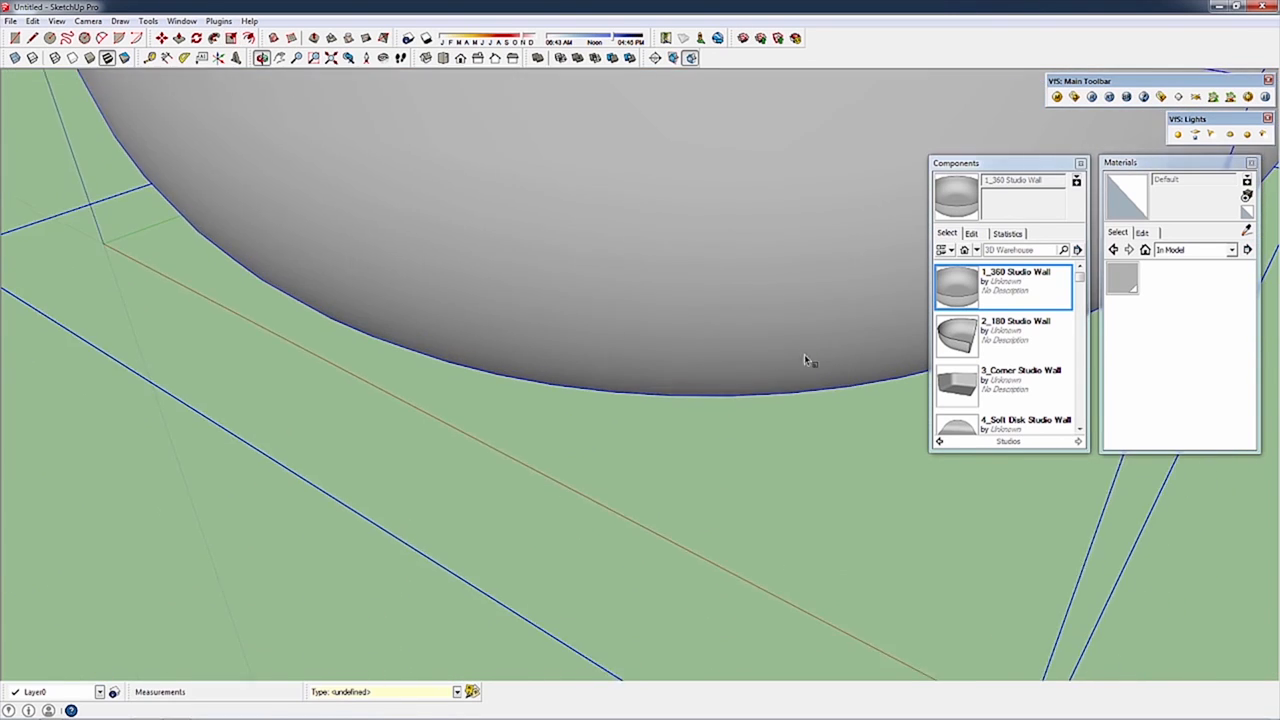
scroll(804, 360, down, 6)
middle_drag(806, 283, 803, 380)
drag(1078, 281, 1095, 399)
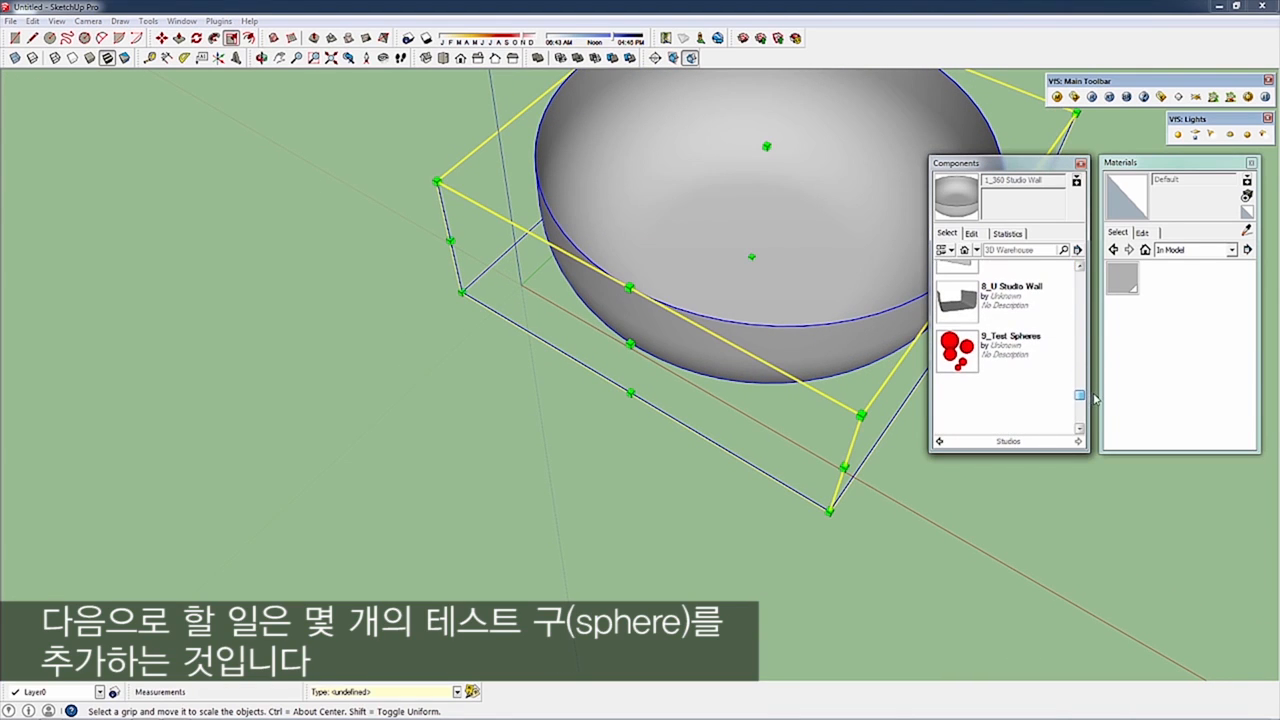
click(958, 355)
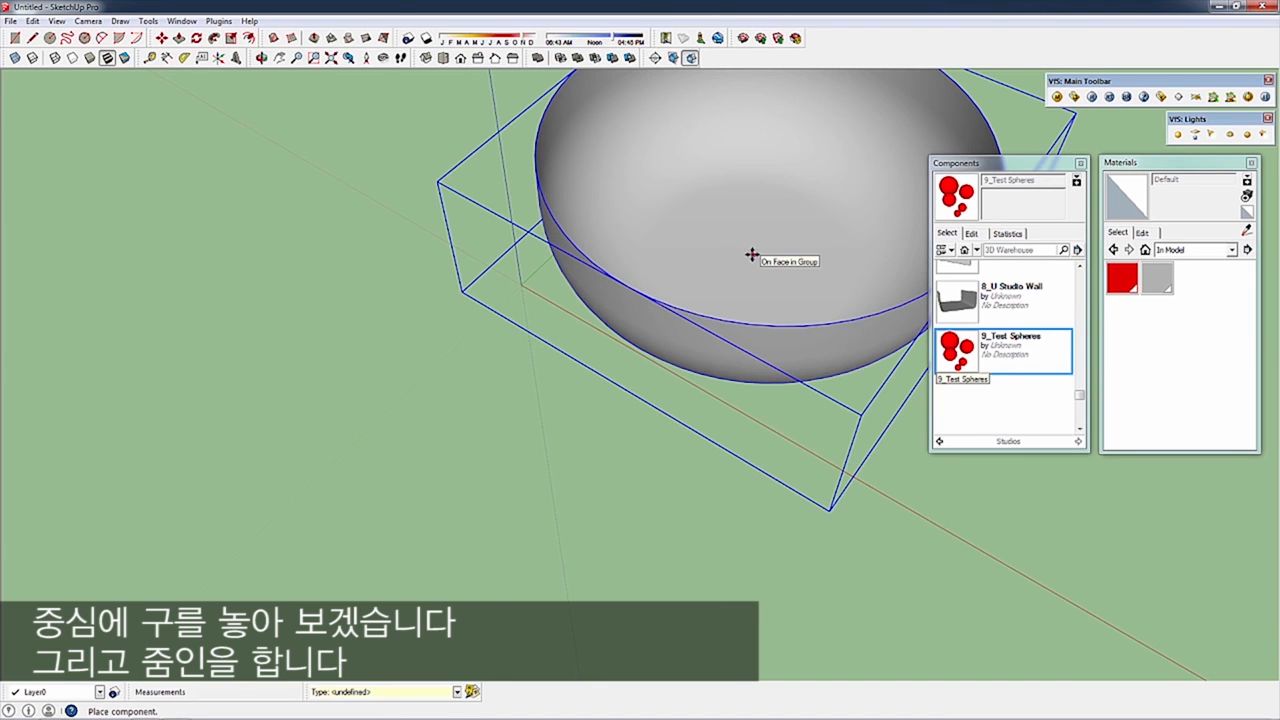
click(752, 255)
- Explode the test spheres component into its individual spheres
scroll(753, 256, up, 1)
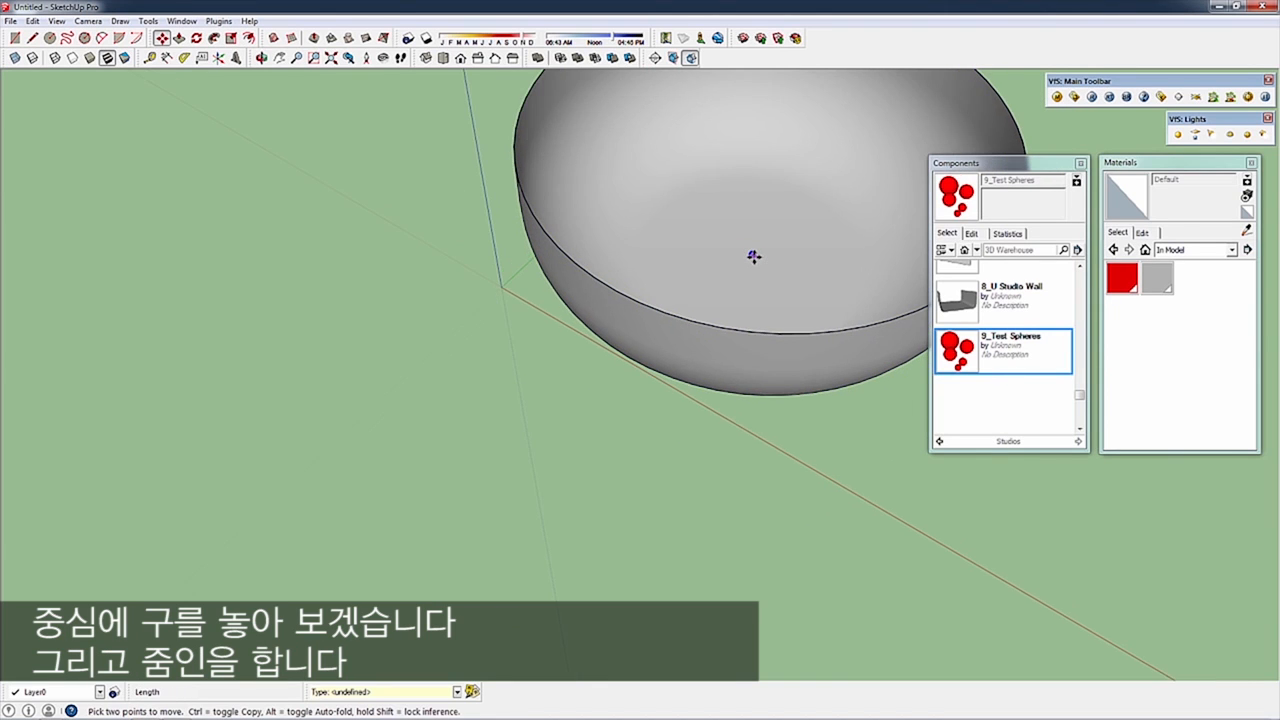
scroll(754, 256, up, 5)
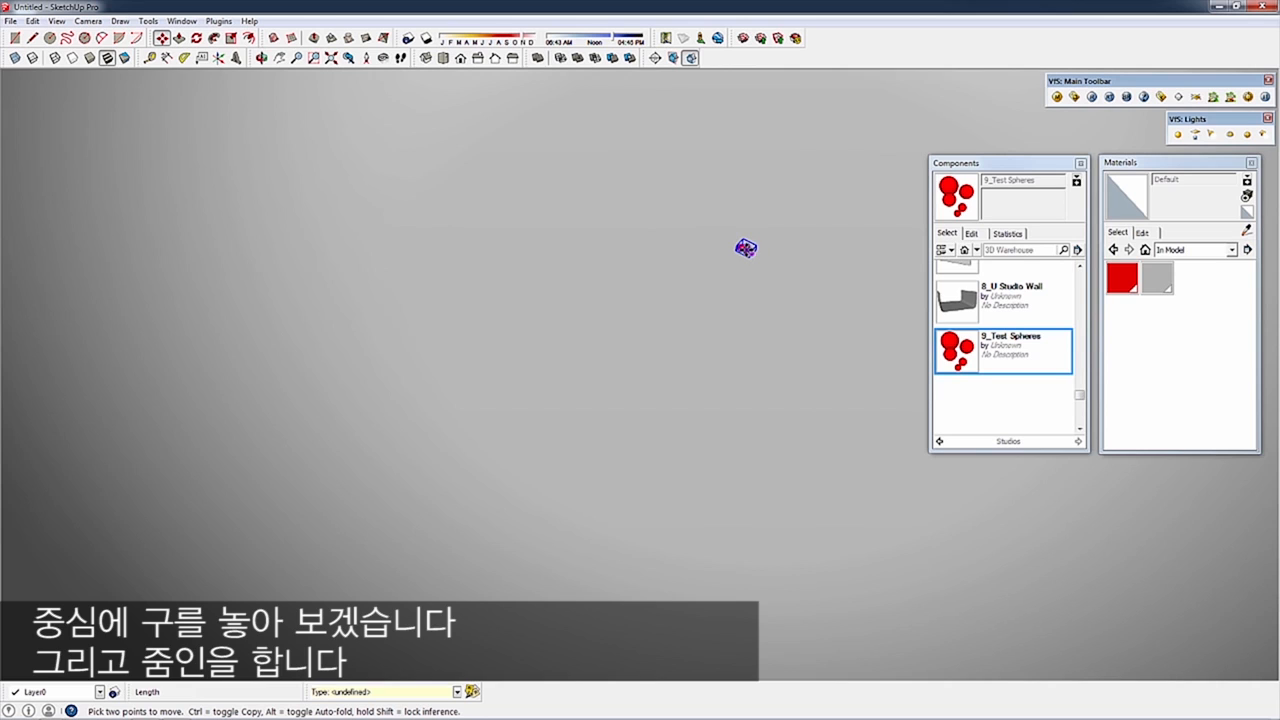
scroll(745, 250, up, 6)
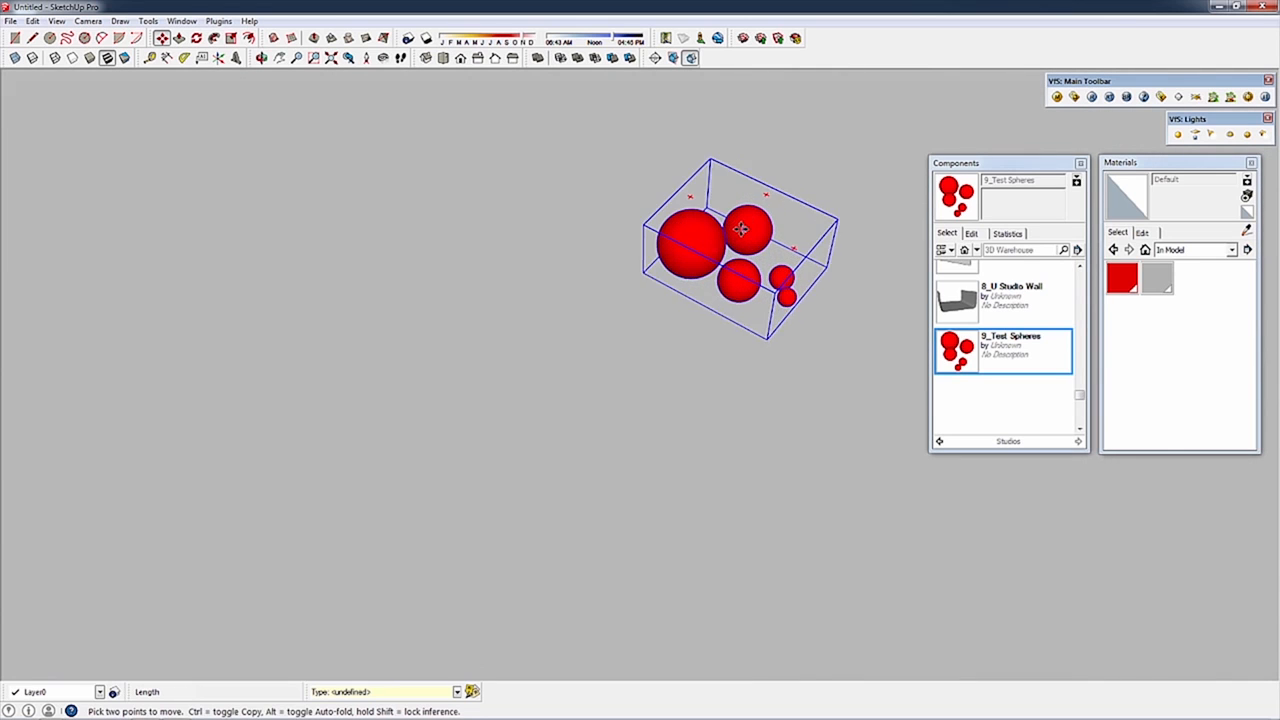
middle_drag(750, 260, 711, 206)
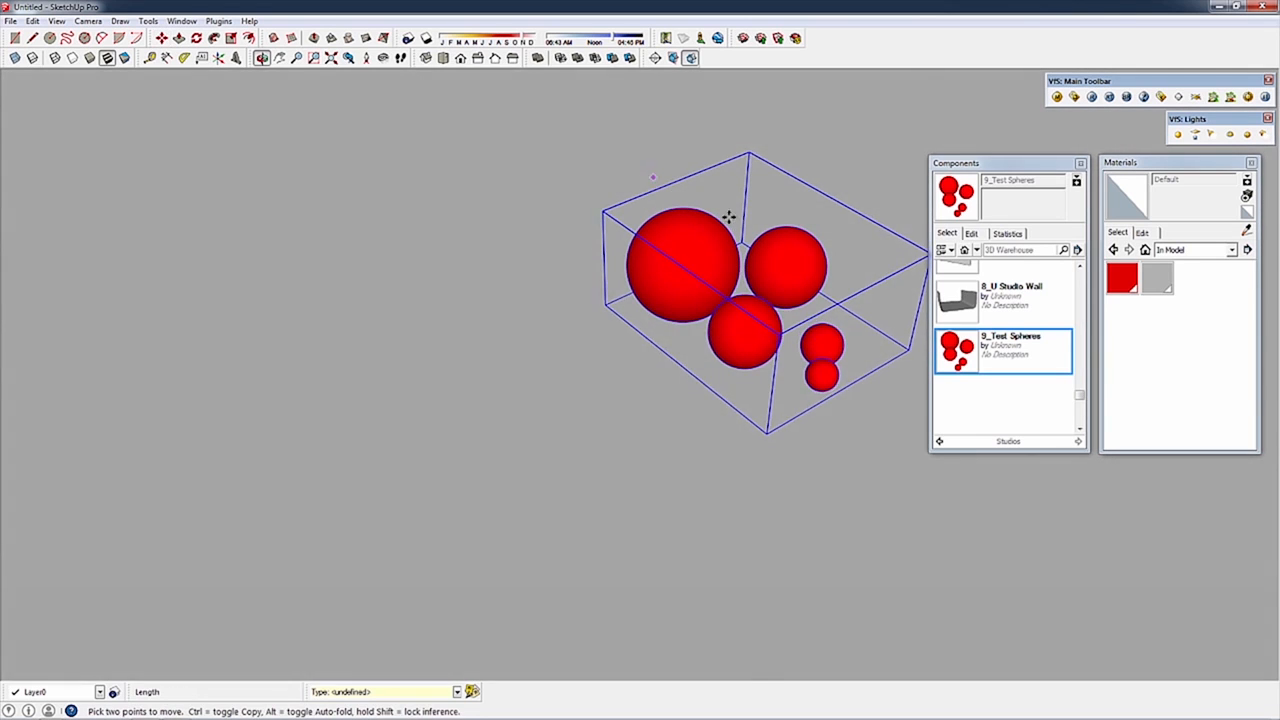
scroll(800, 268, up, 3)
key(space)
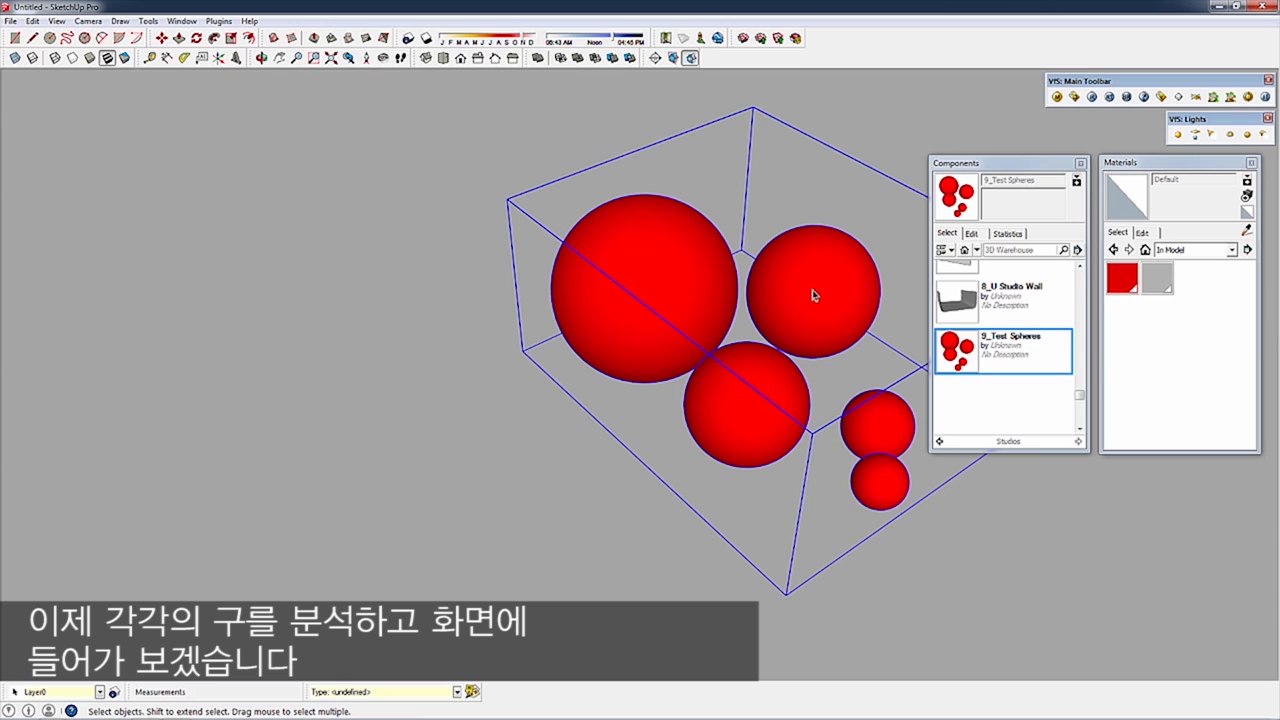
right_click(812, 290)
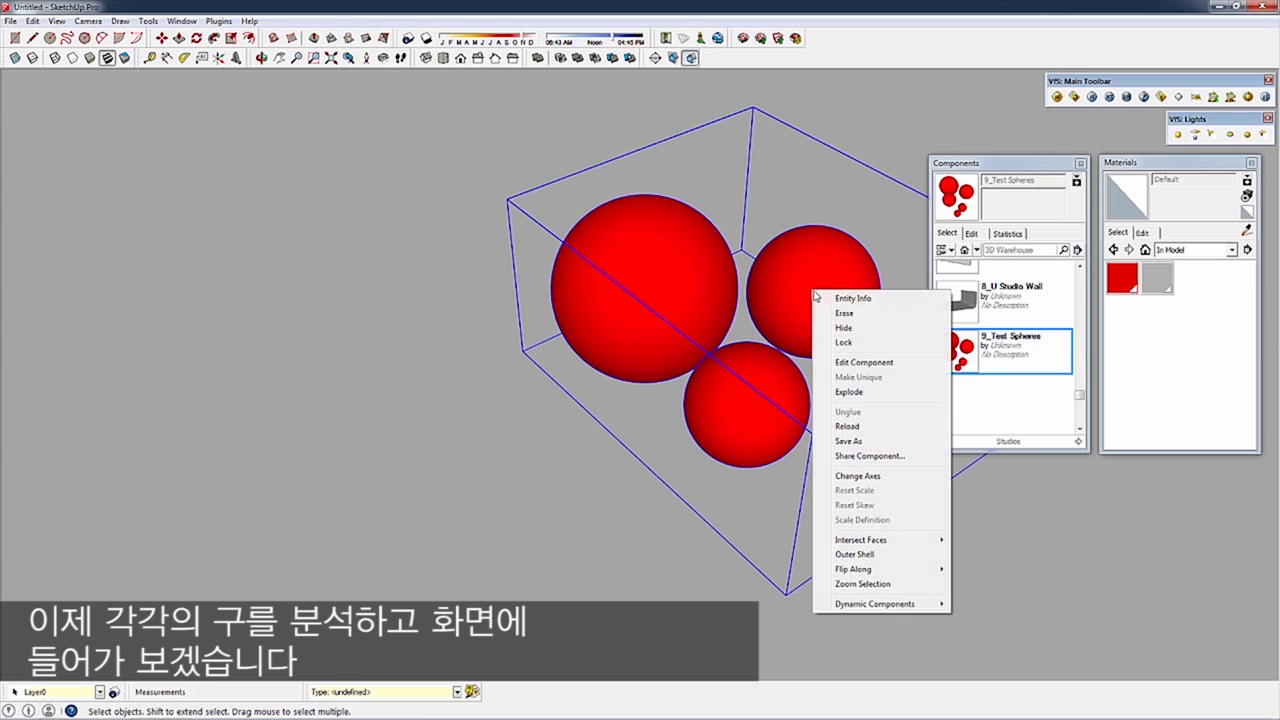
click(856, 394)
- Open the V-Ray option editor with a closer, lower view of the spheres
middle_drag(870, 445, 838, 320)
scroll(779, 349, up, 2)
click(995, 404)
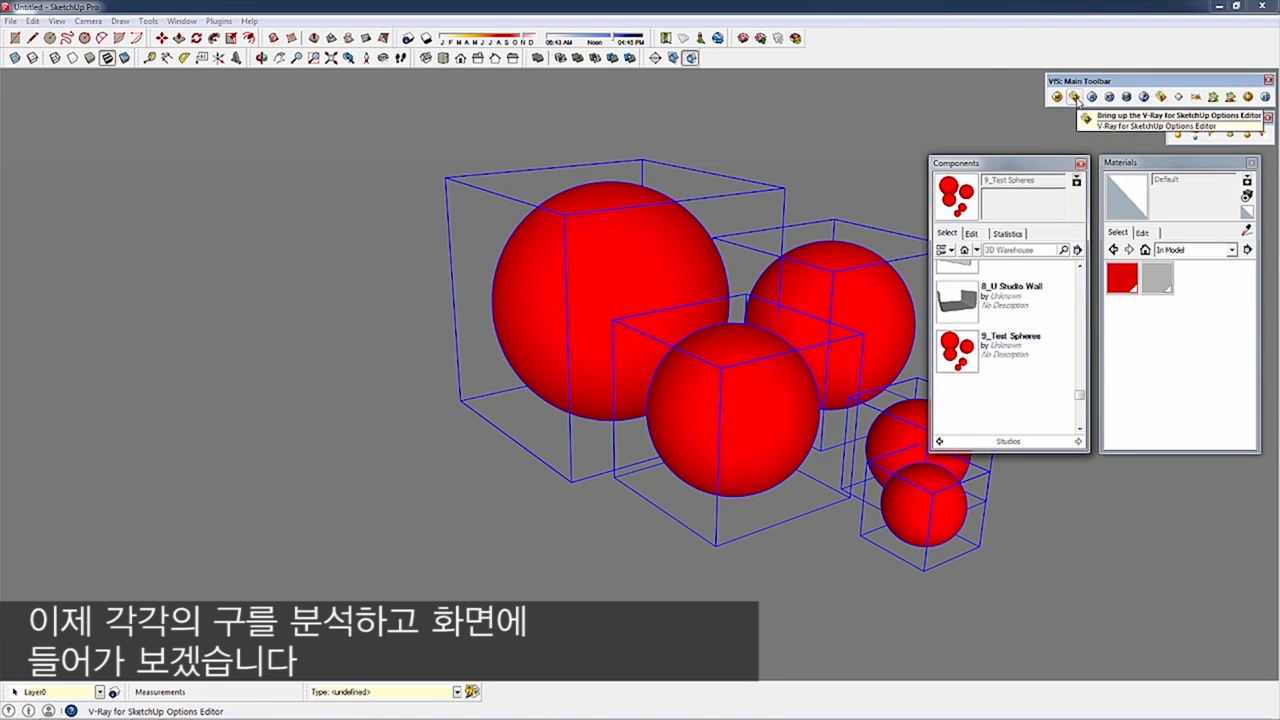
click(1074, 96)
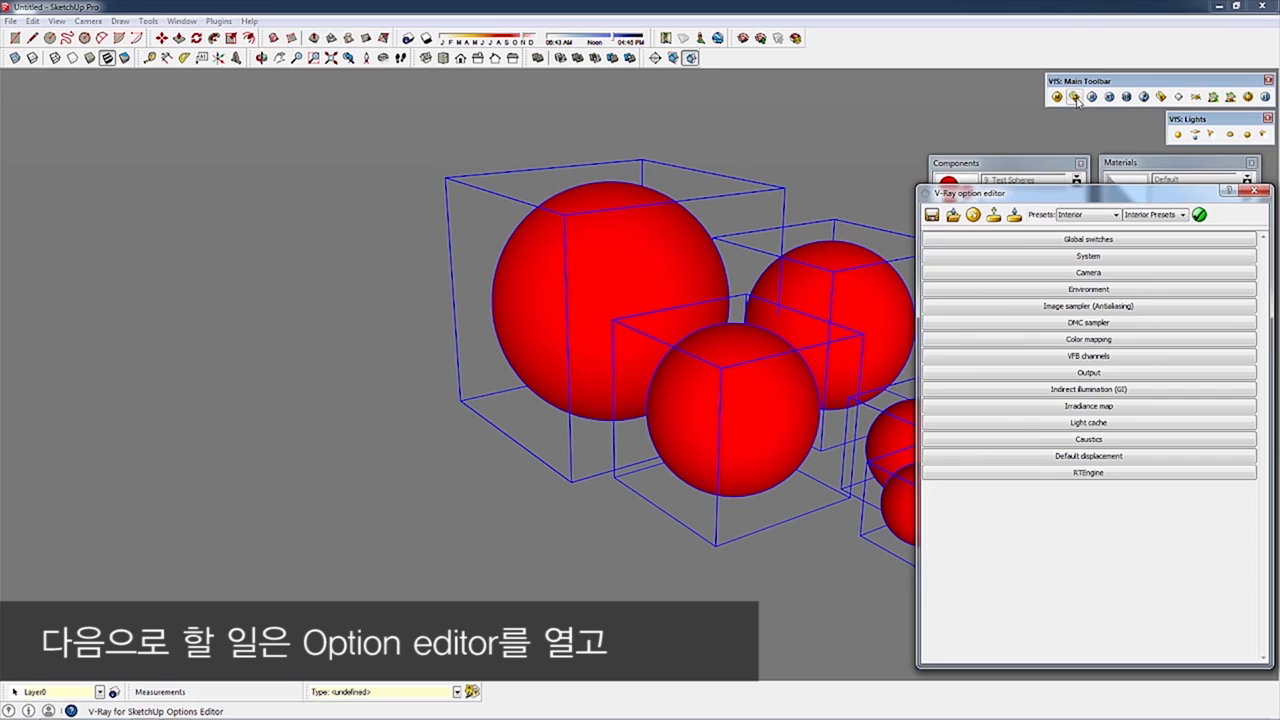
- Load the Interior preset 01_Test_Quality into the V-Ray render options
drag(1080, 196, 622, 93)
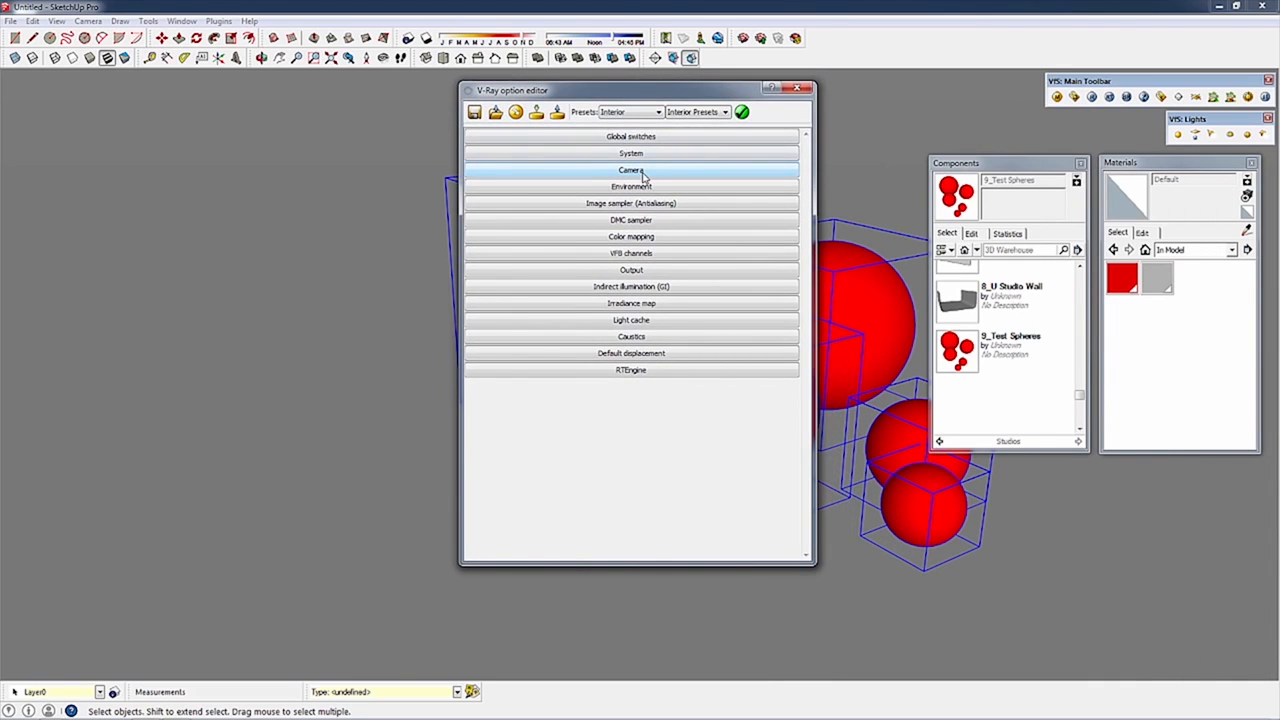
click(640, 113)
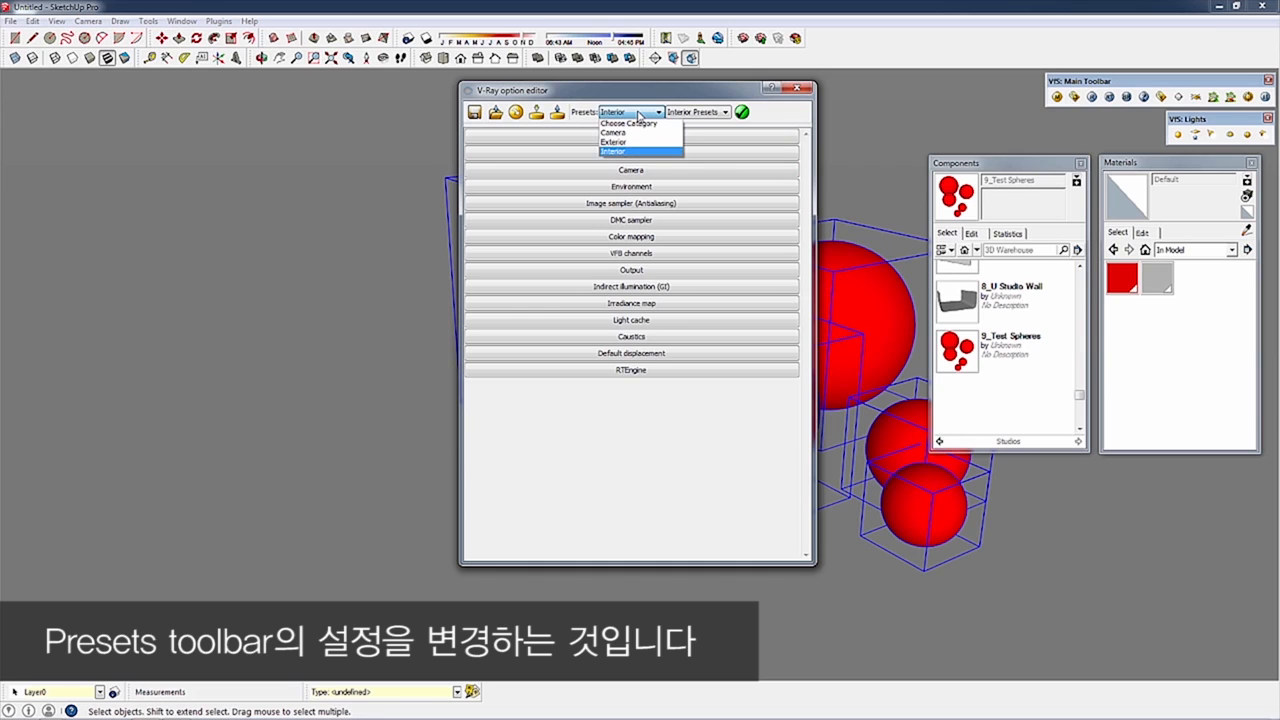
click(632, 151)
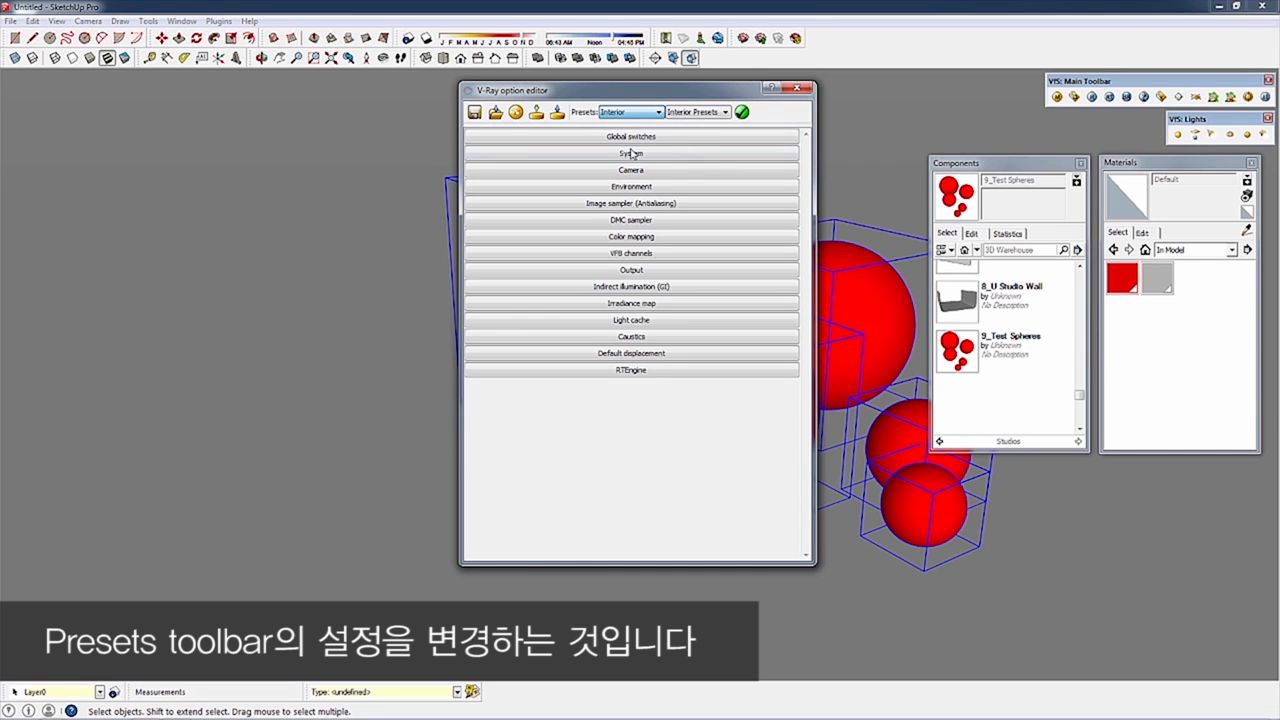
click(697, 112)
click(696, 134)
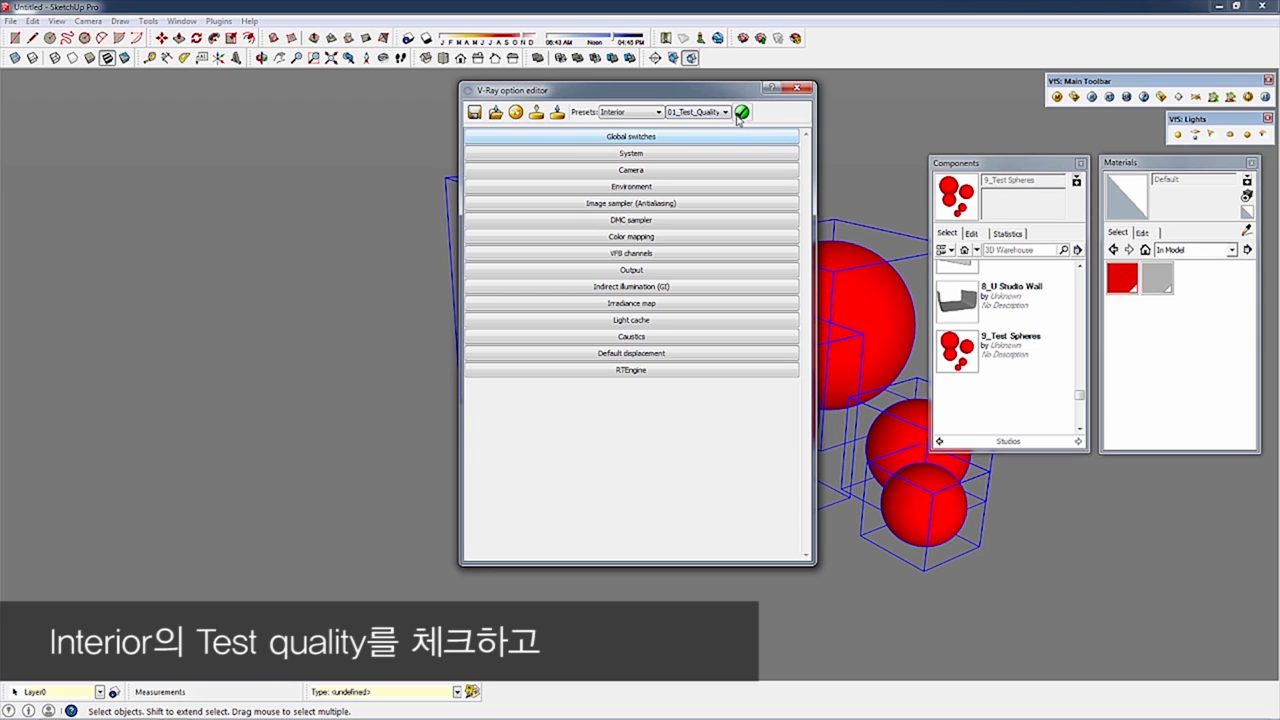
click(741, 113)
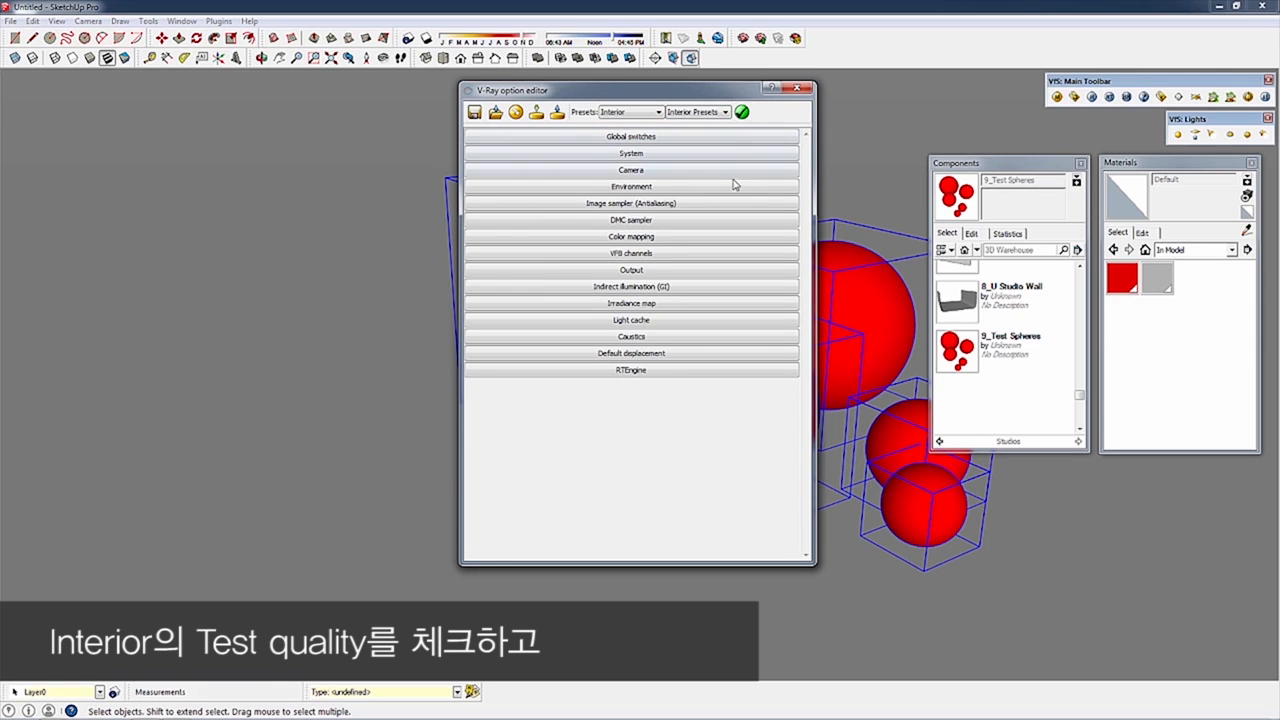
- Set the output size to the 1280x720 preset, lock the image and pixel aspect ratios, and reduce the width to 800
click(639, 270)
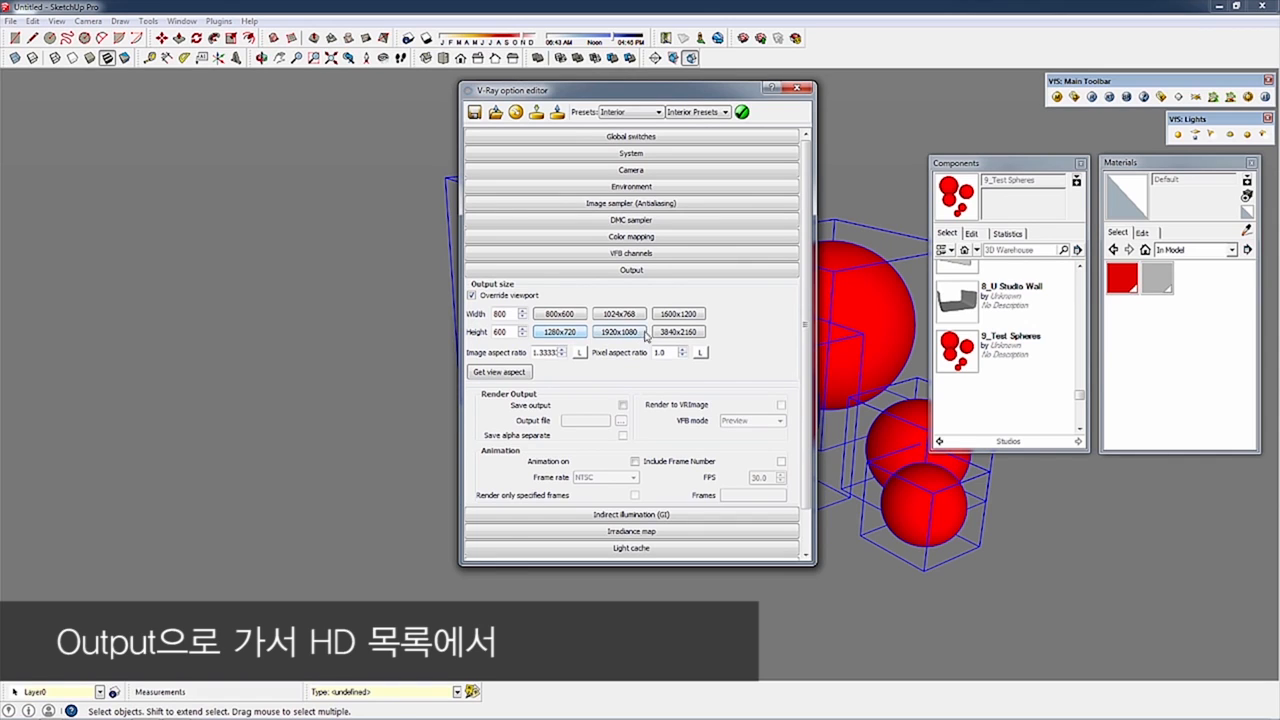
click(560, 333)
click(579, 353)
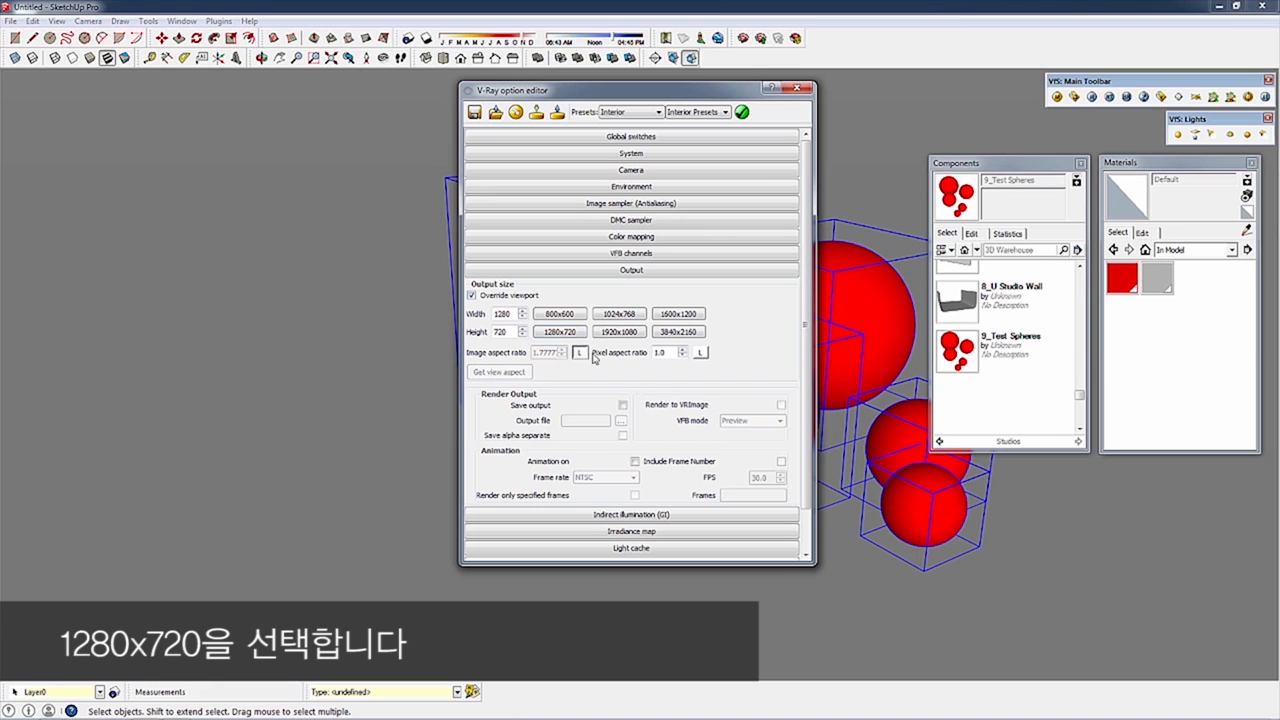
click(700, 352)
drag(509, 314, 479, 314)
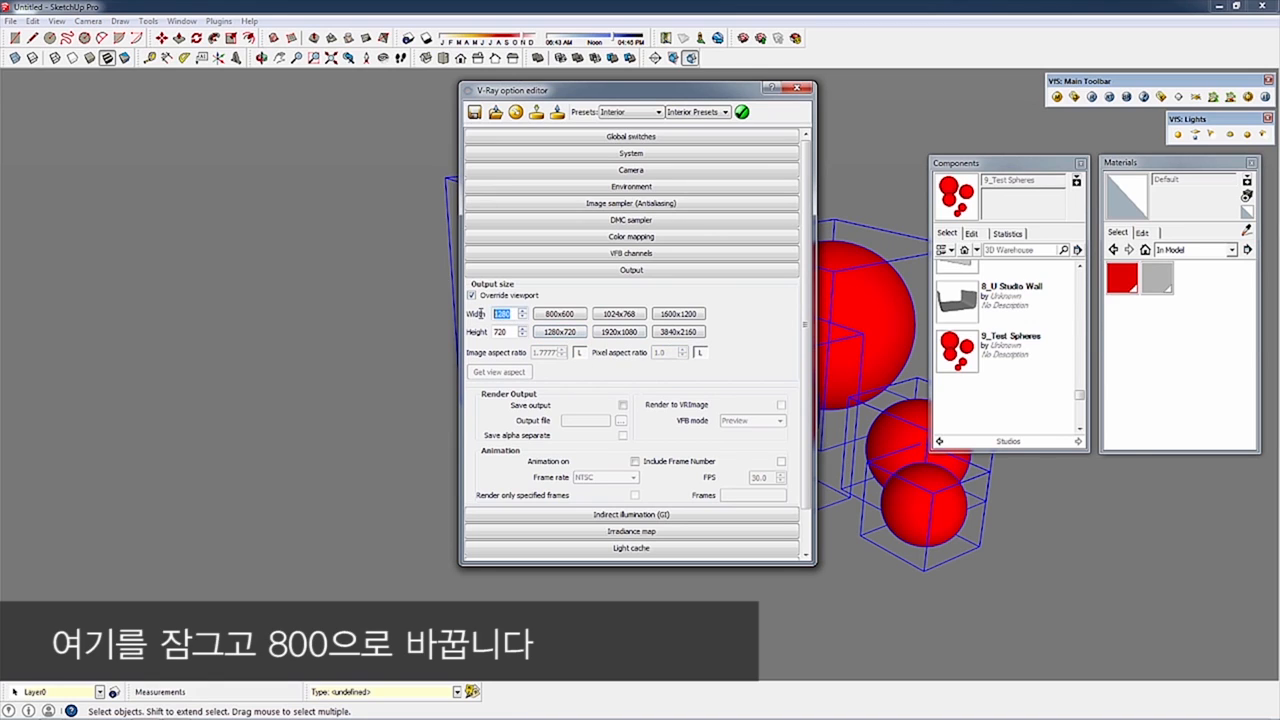
text(800)
key(Return)
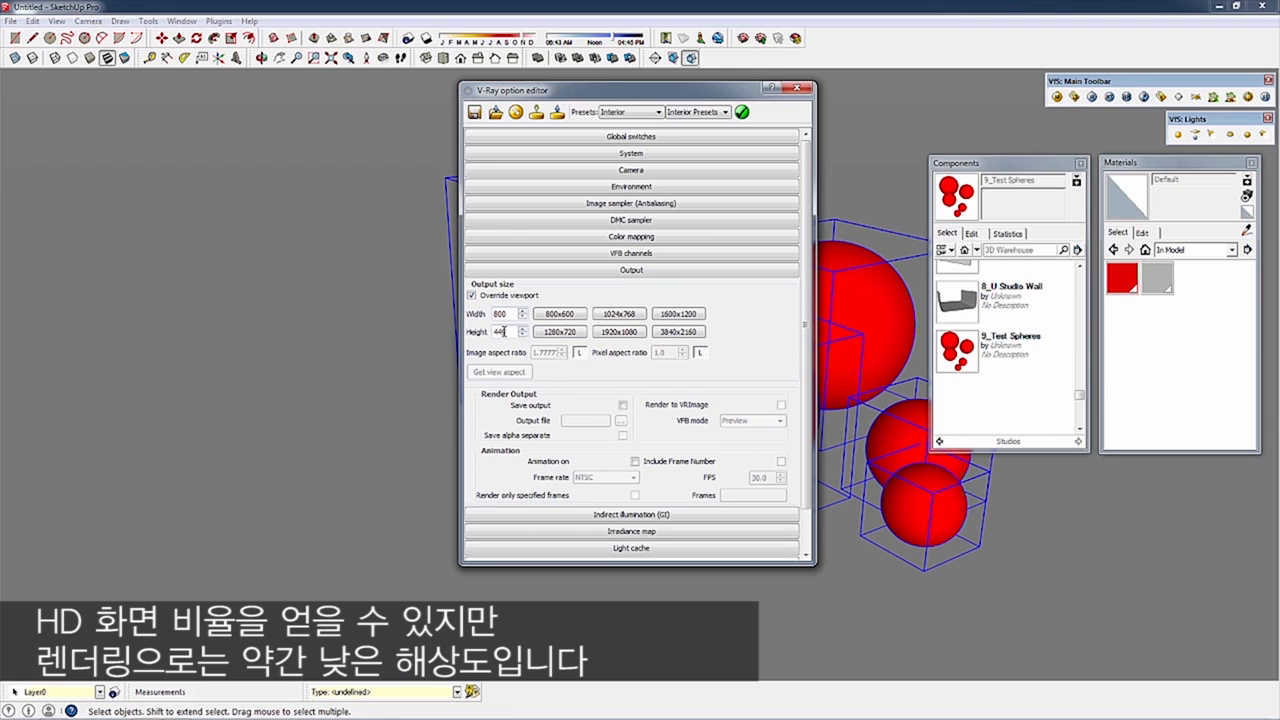
- Close the V-Ray option editor and start an RT render of the current scene
click(692, 272)
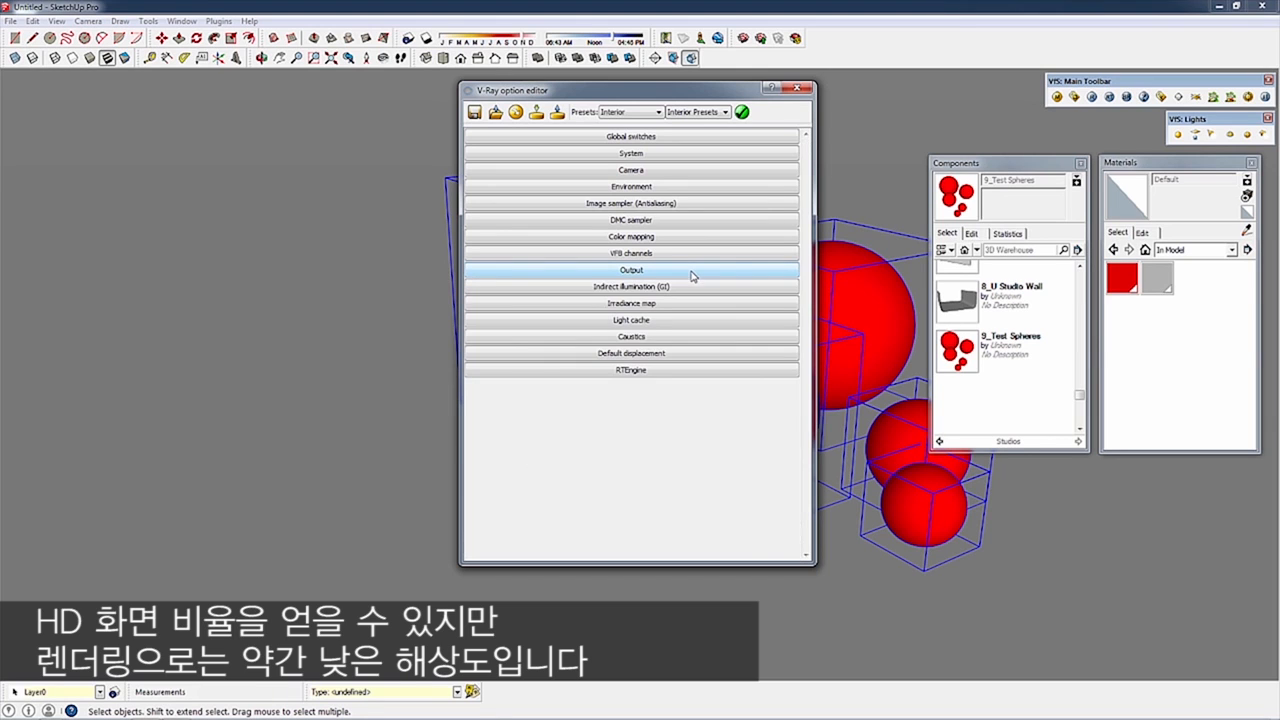
click(797, 88)
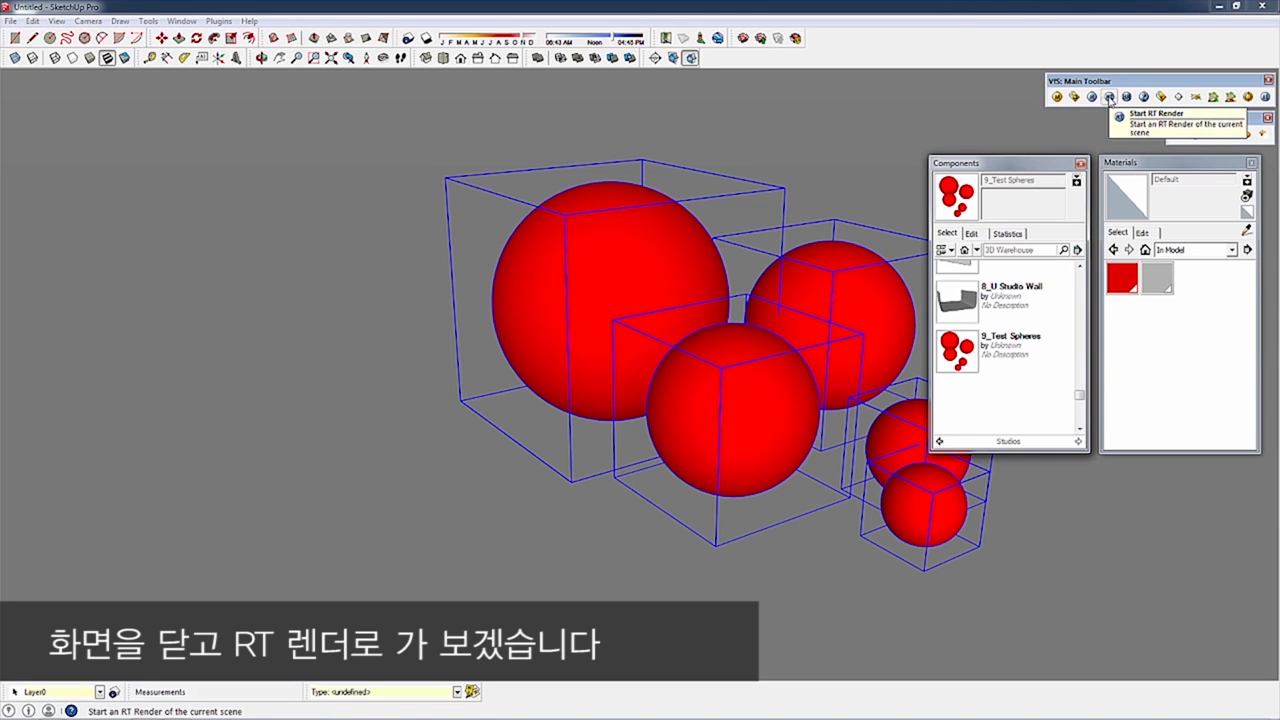
click(1110, 97)
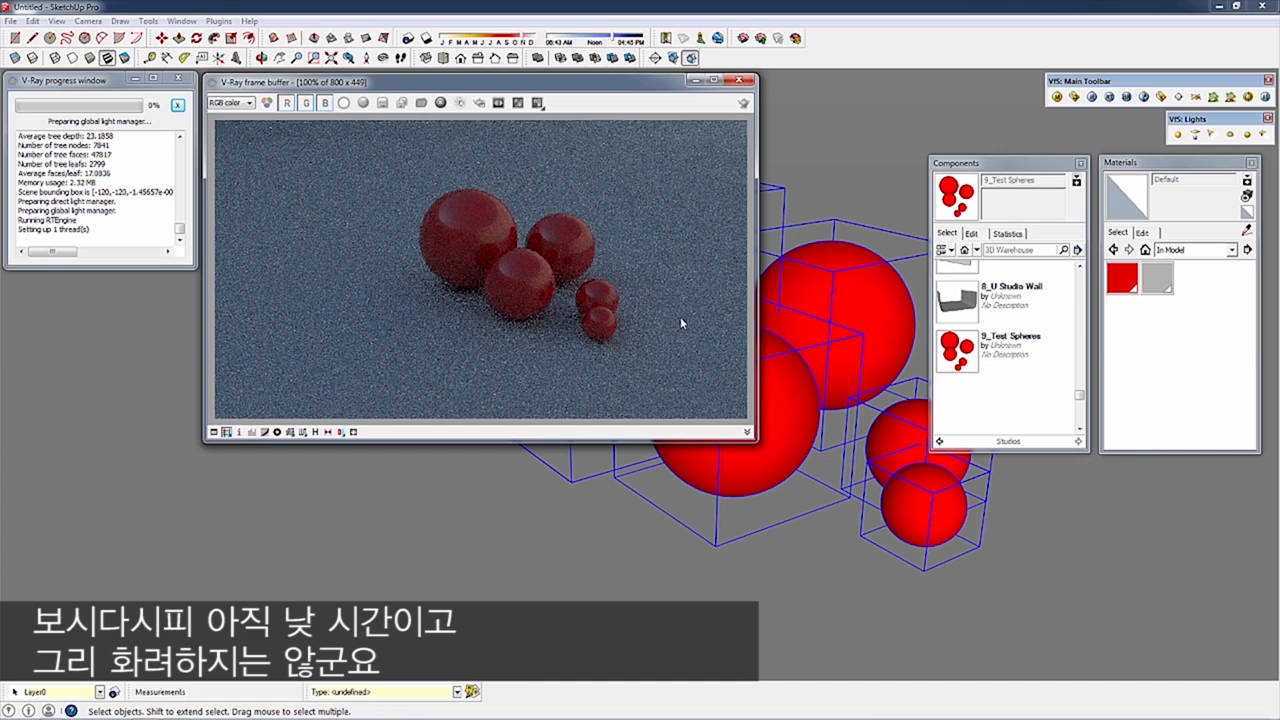
- Place the Studio-1 HDRI dome light component from the HDRI collection in the scene
click(939, 442)
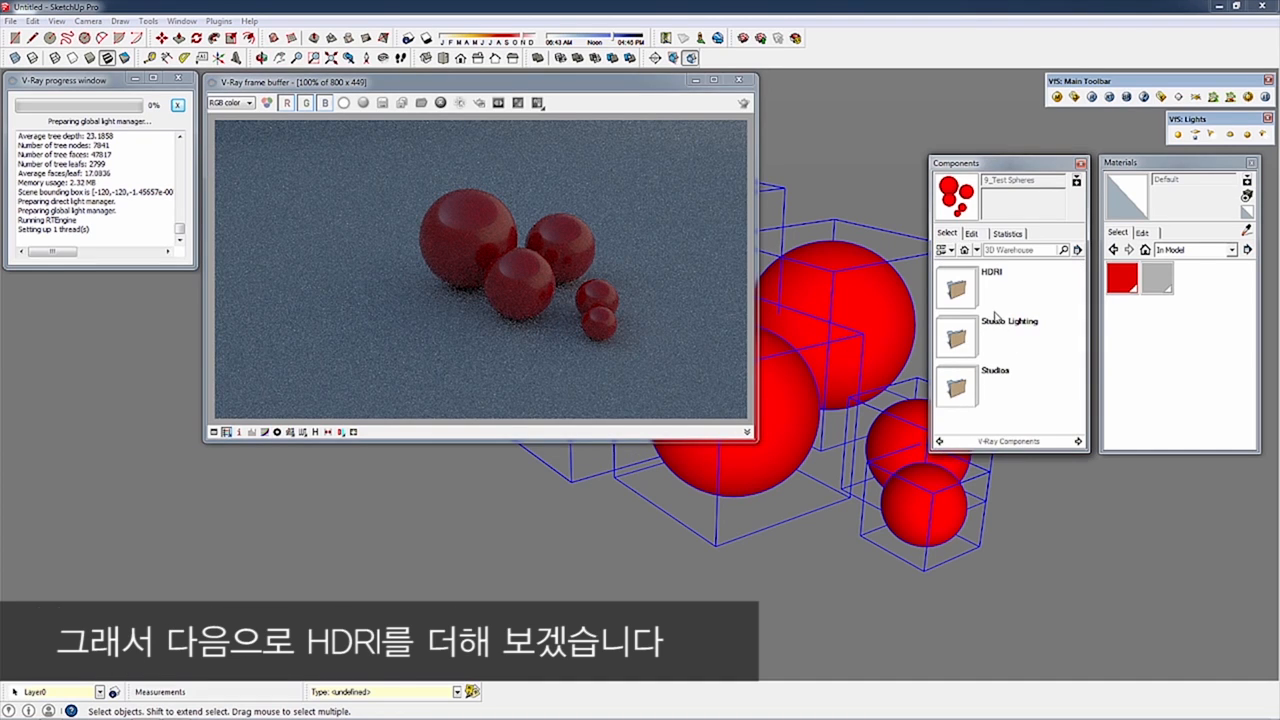
click(969, 295)
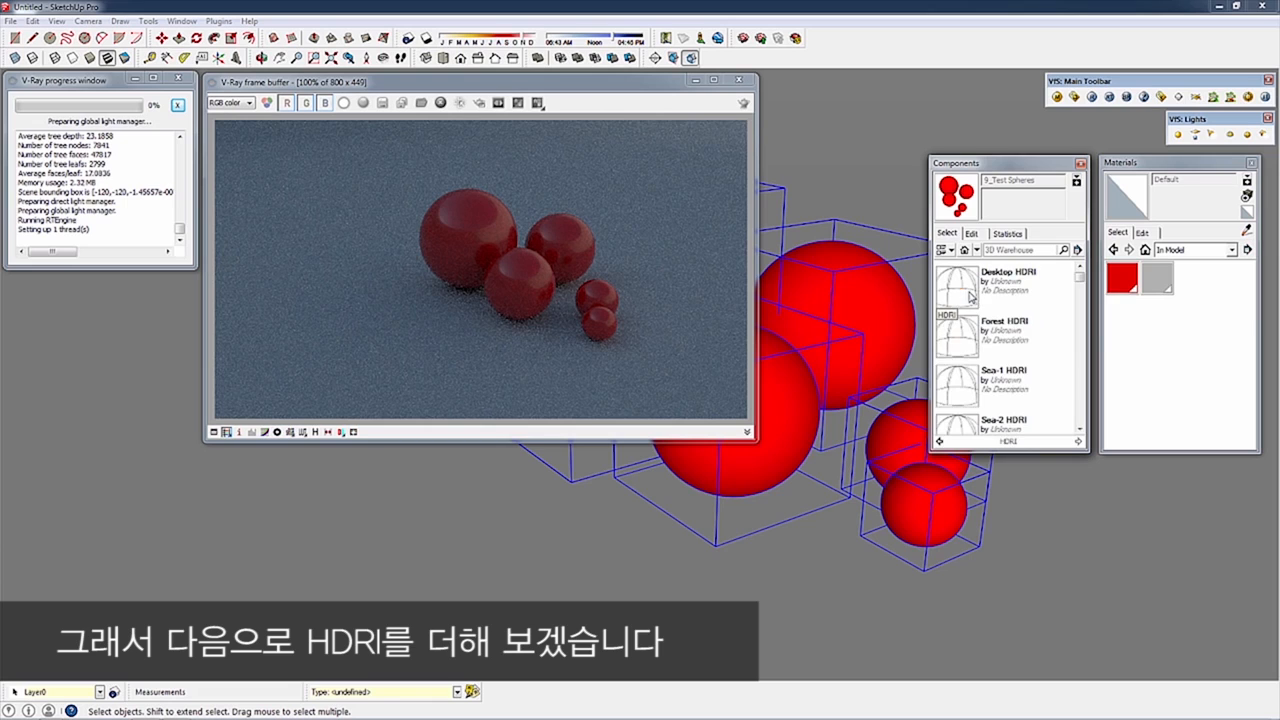
click(1079, 287)
drag(1079, 287, 1081, 338)
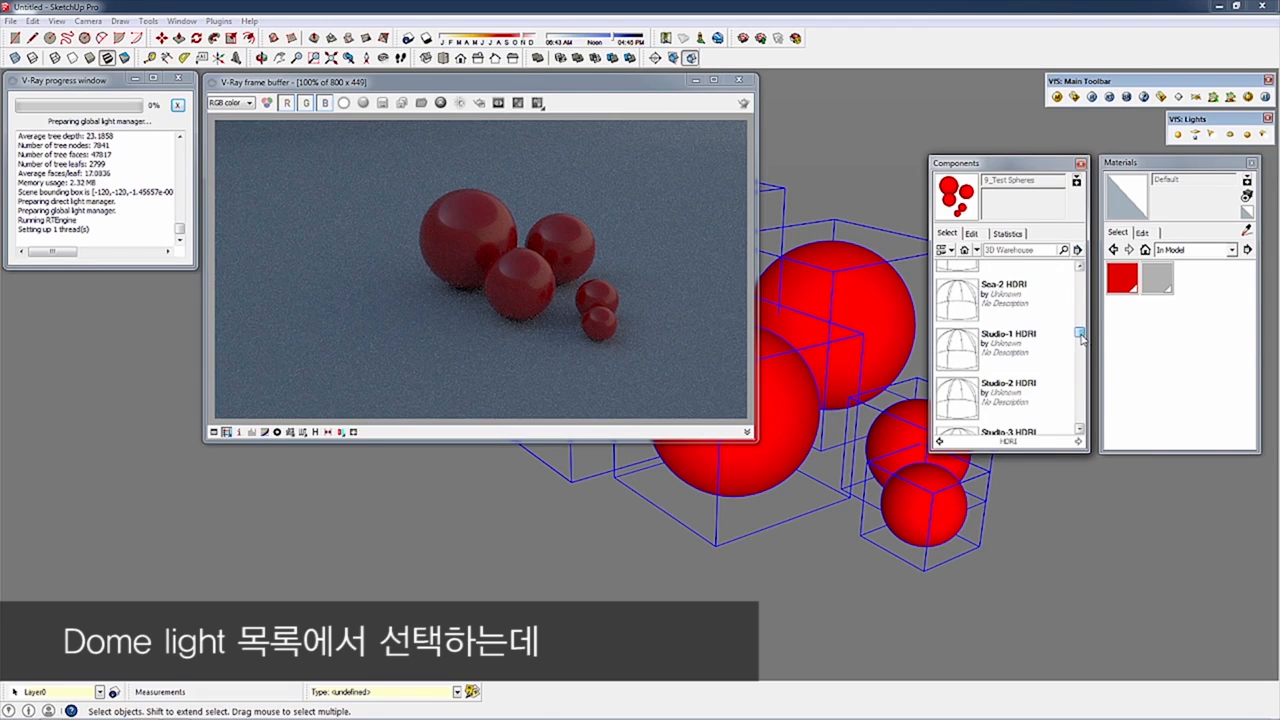
click(957, 348)
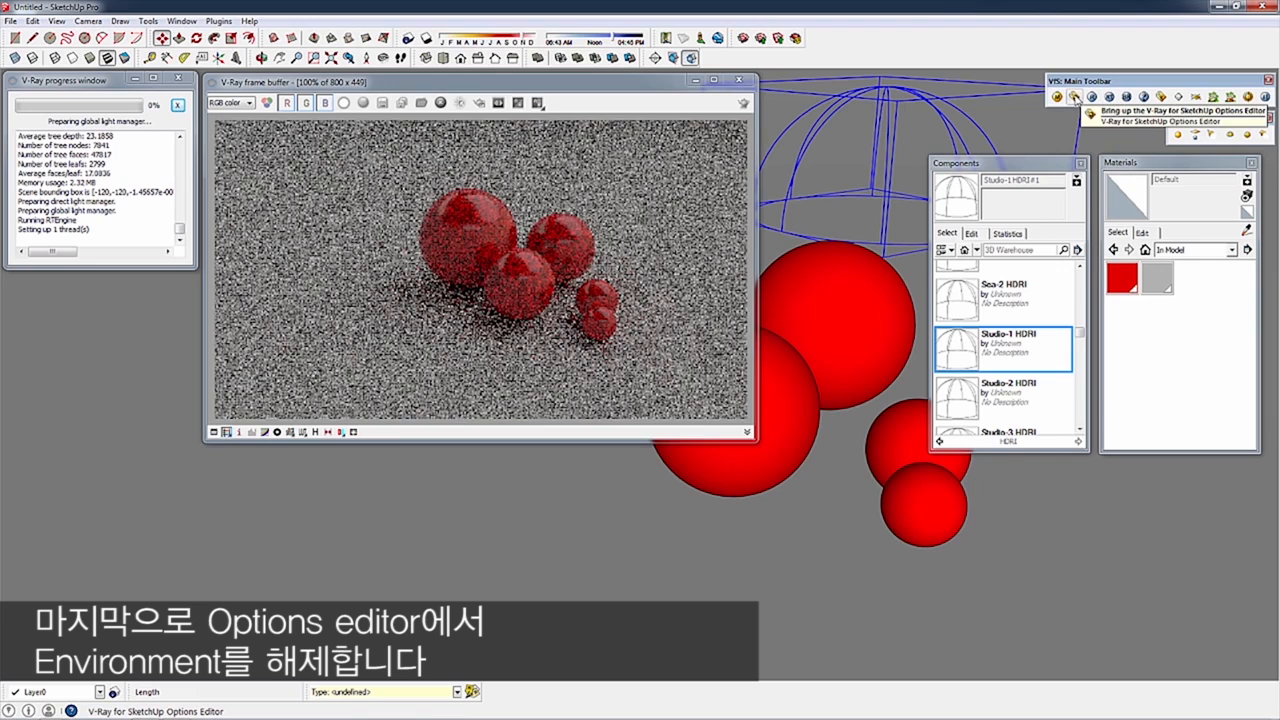
- Turn off the GI skylight and the reflection/refraction background in the V-Ray environment options and close the editor
click(1073, 97)
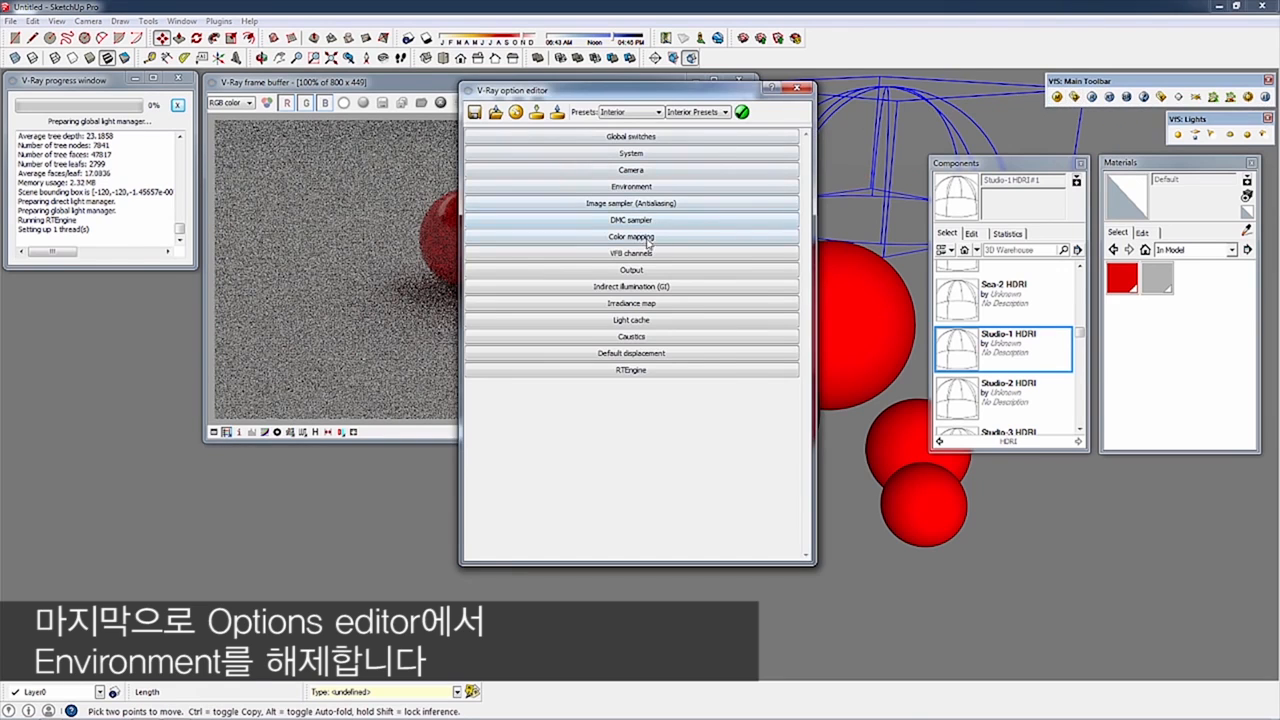
click(632, 187)
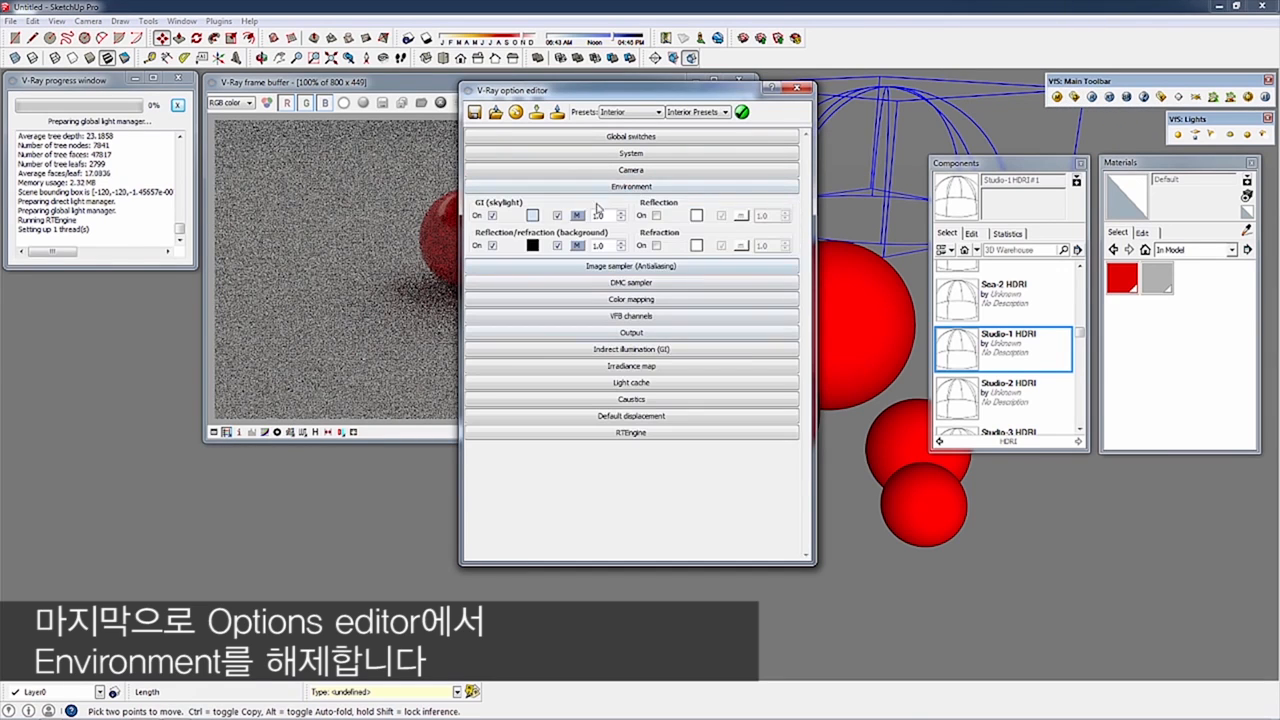
click(492, 216)
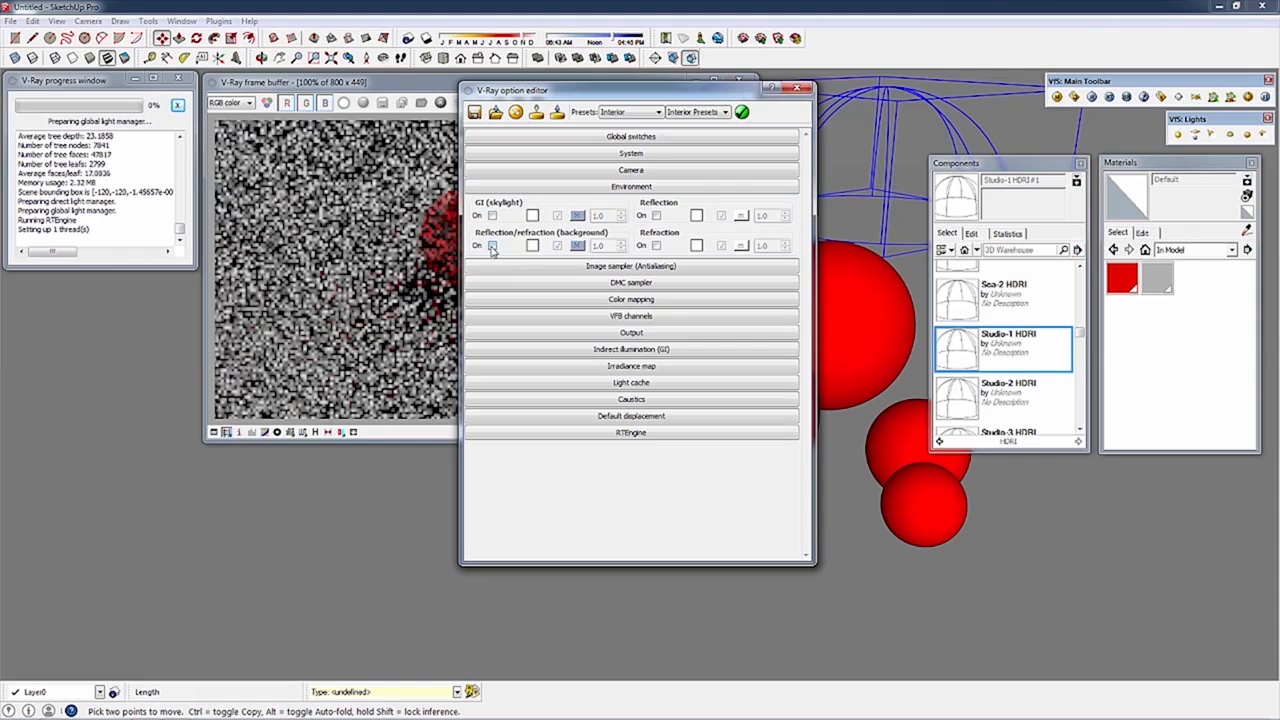
click(632, 187)
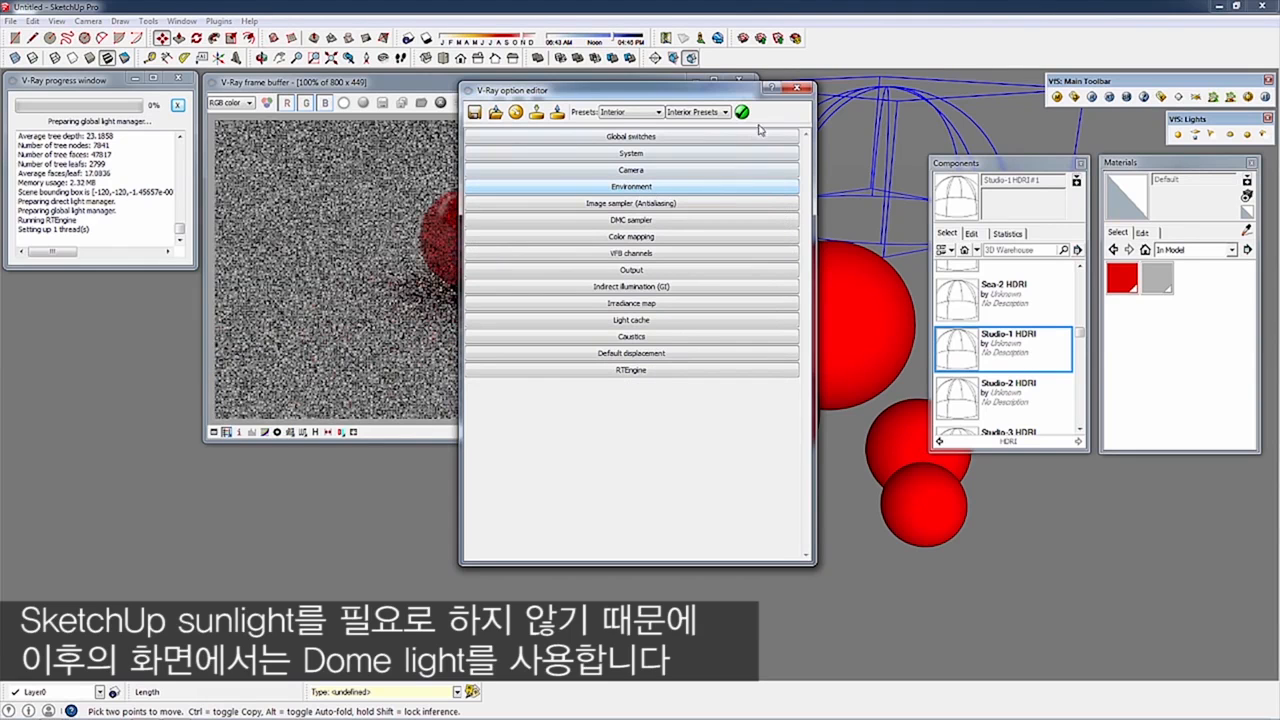
click(796, 88)
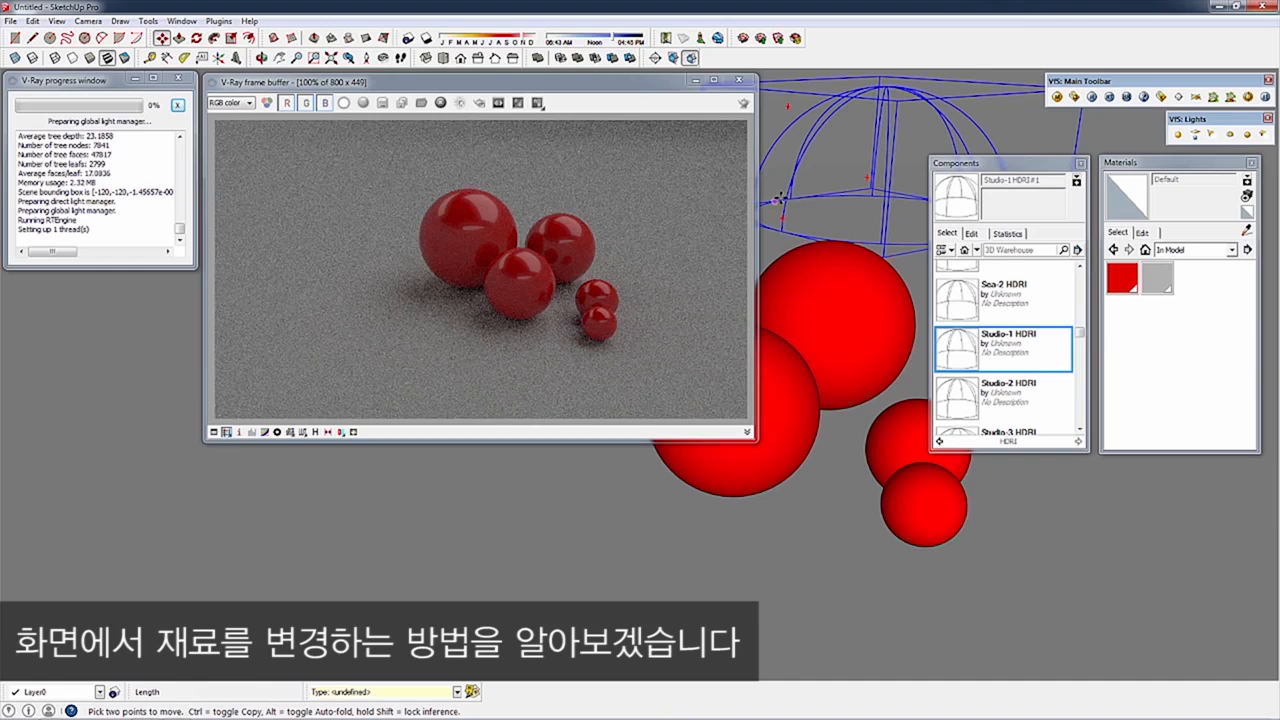
- Add the Car_Paint_Orange material from the VFS_Car Paint library to the model without painting it
click(1186, 250)
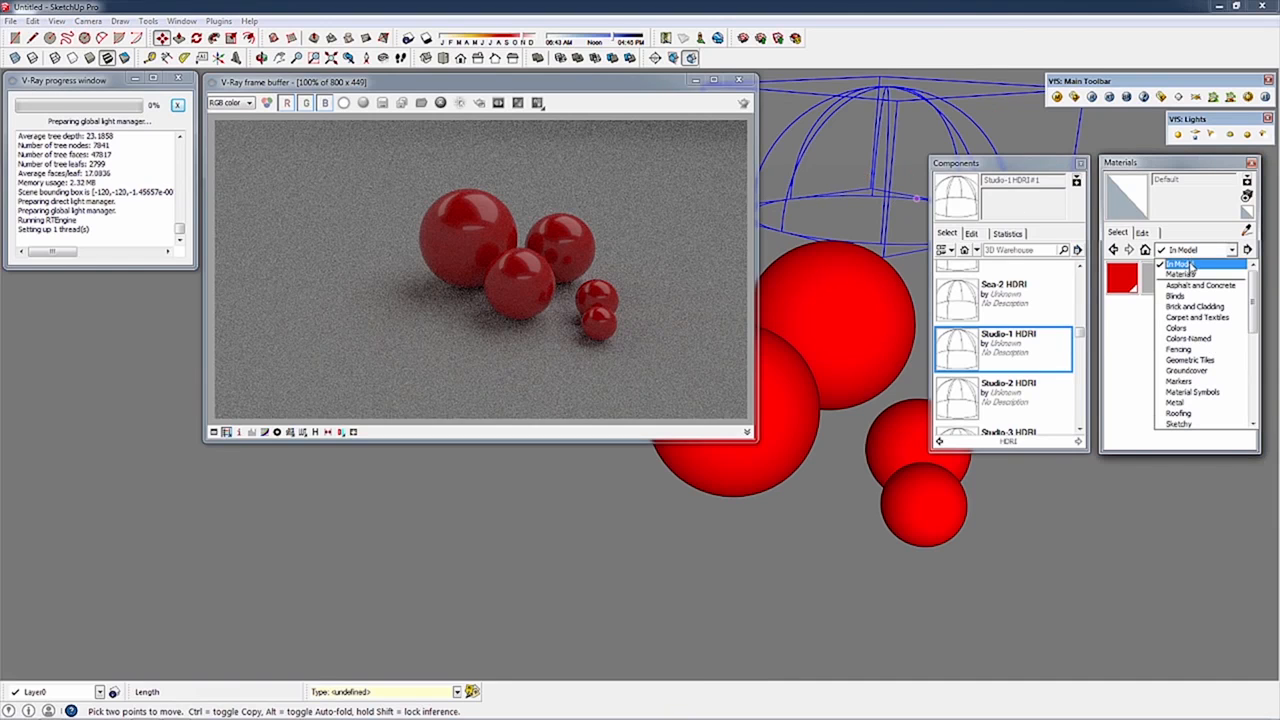
drag(1251, 288, 1255, 348)
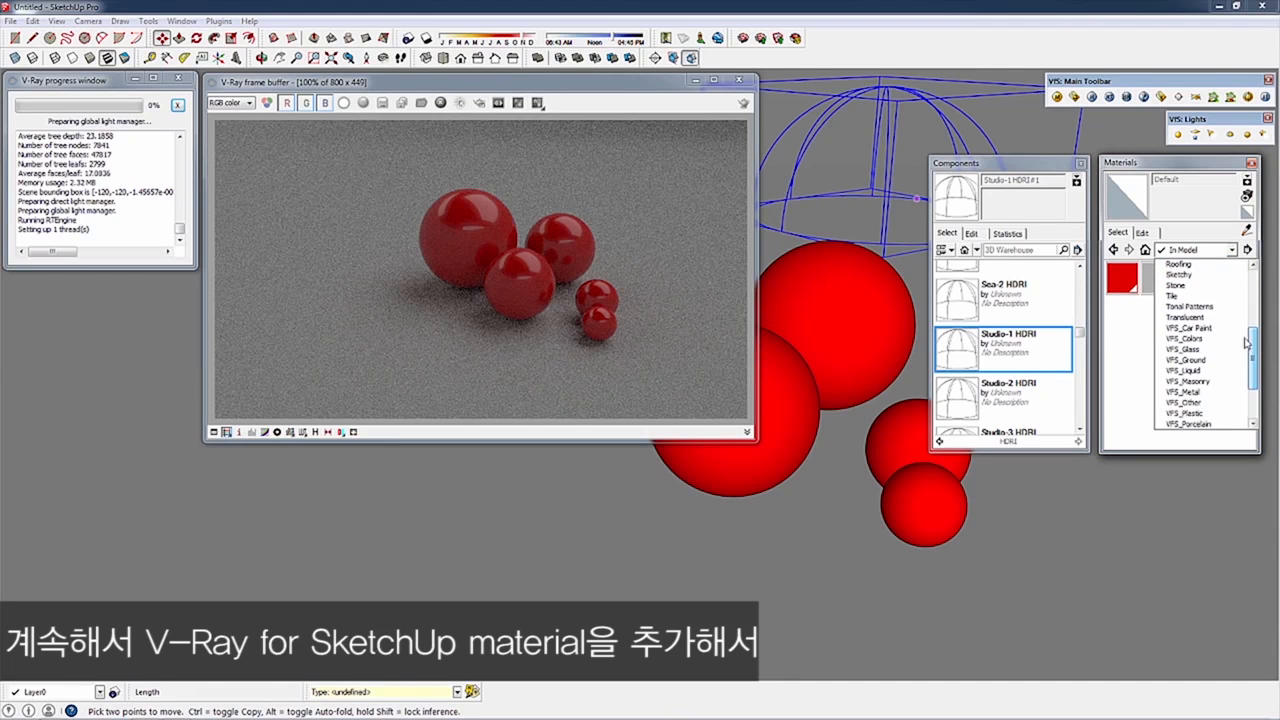
click(1190, 328)
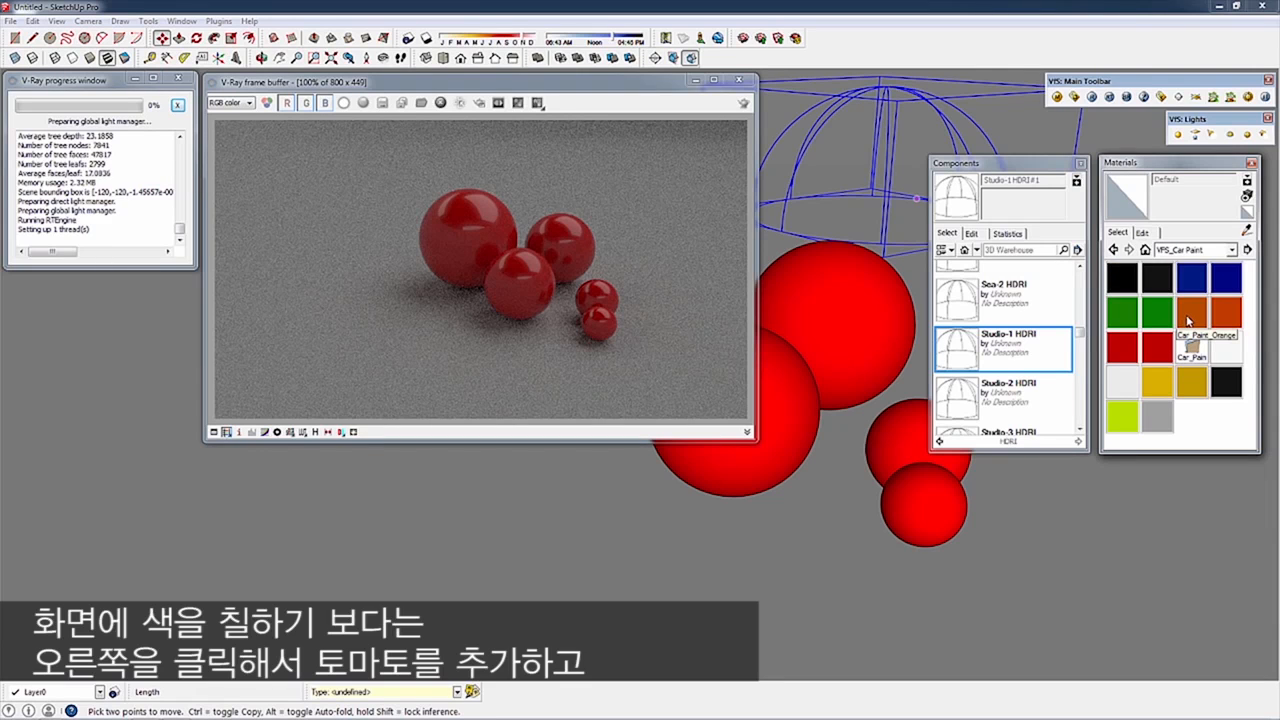
right_click(1186, 314)
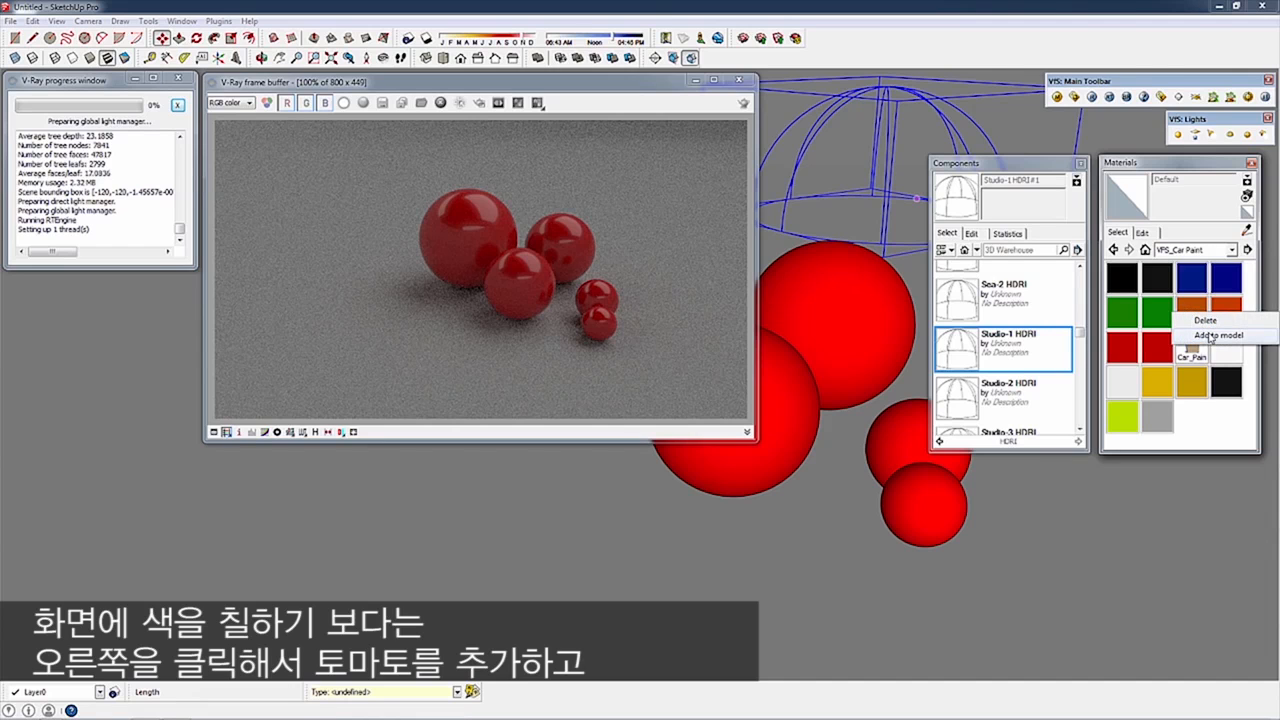
click(1211, 336)
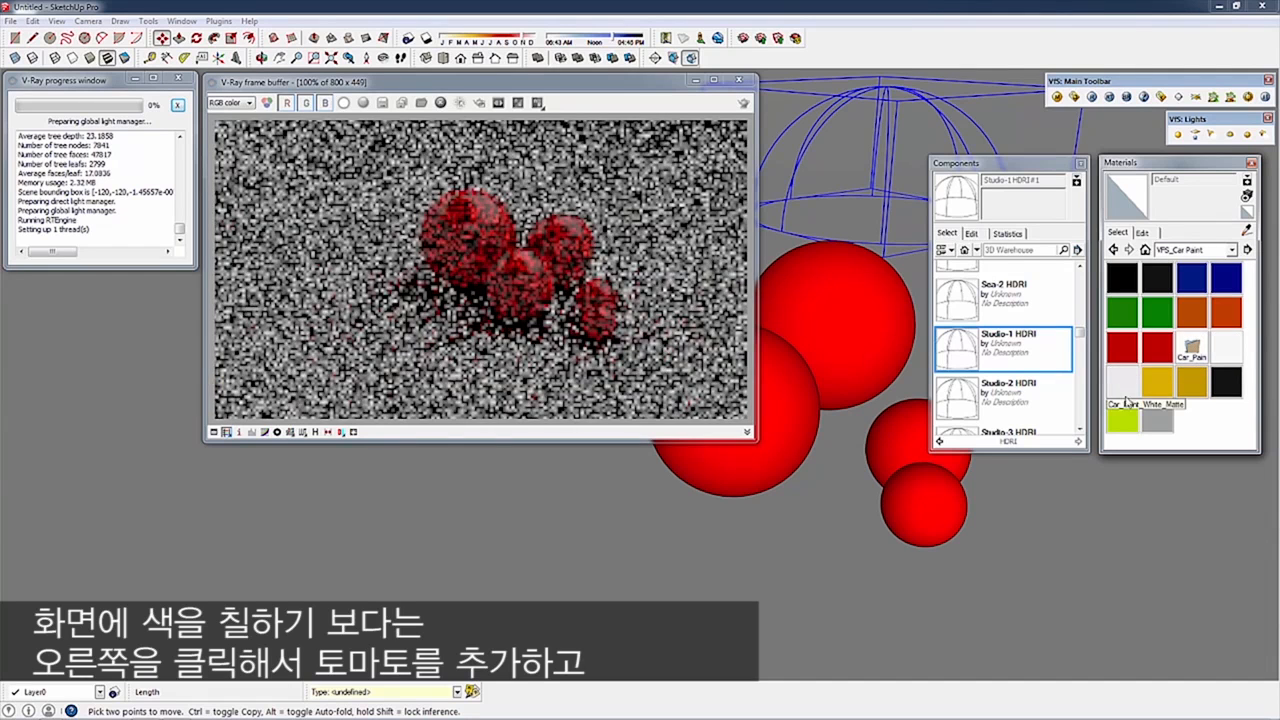
- Add the lime-green and Car_Paint_Black materials from the car paint library to the model
right_click(1121, 413)
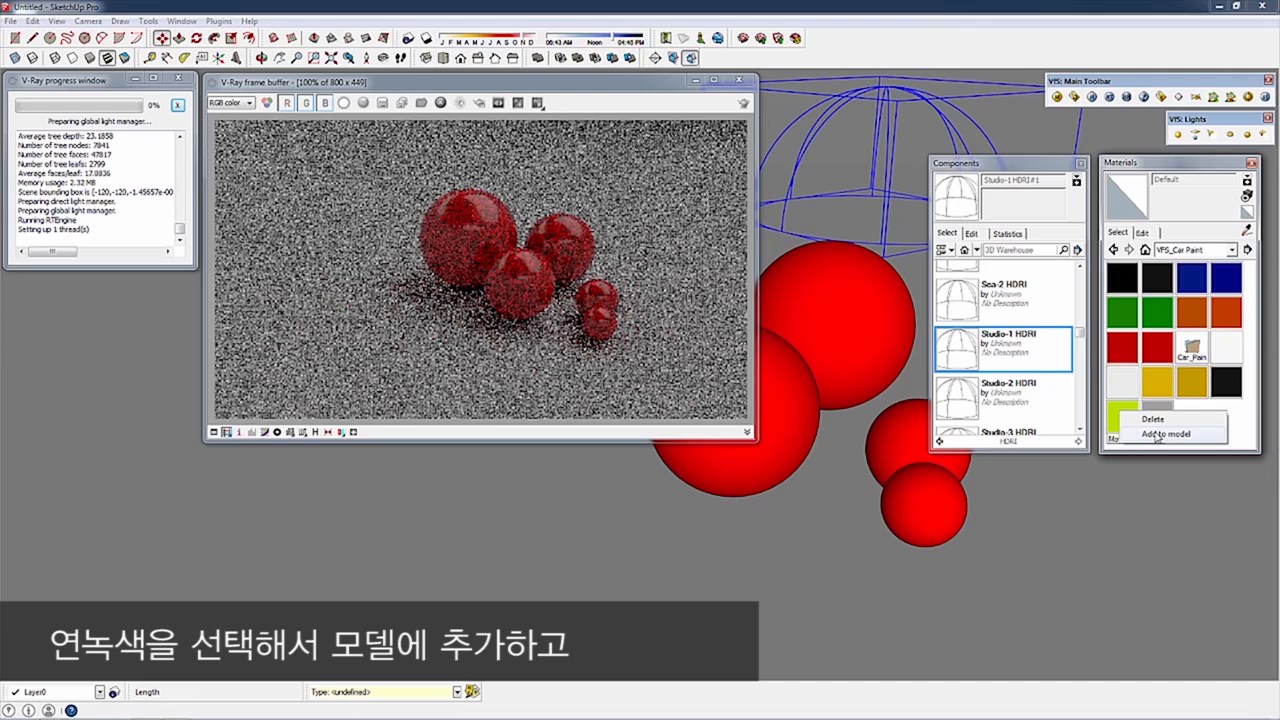
click(1162, 434)
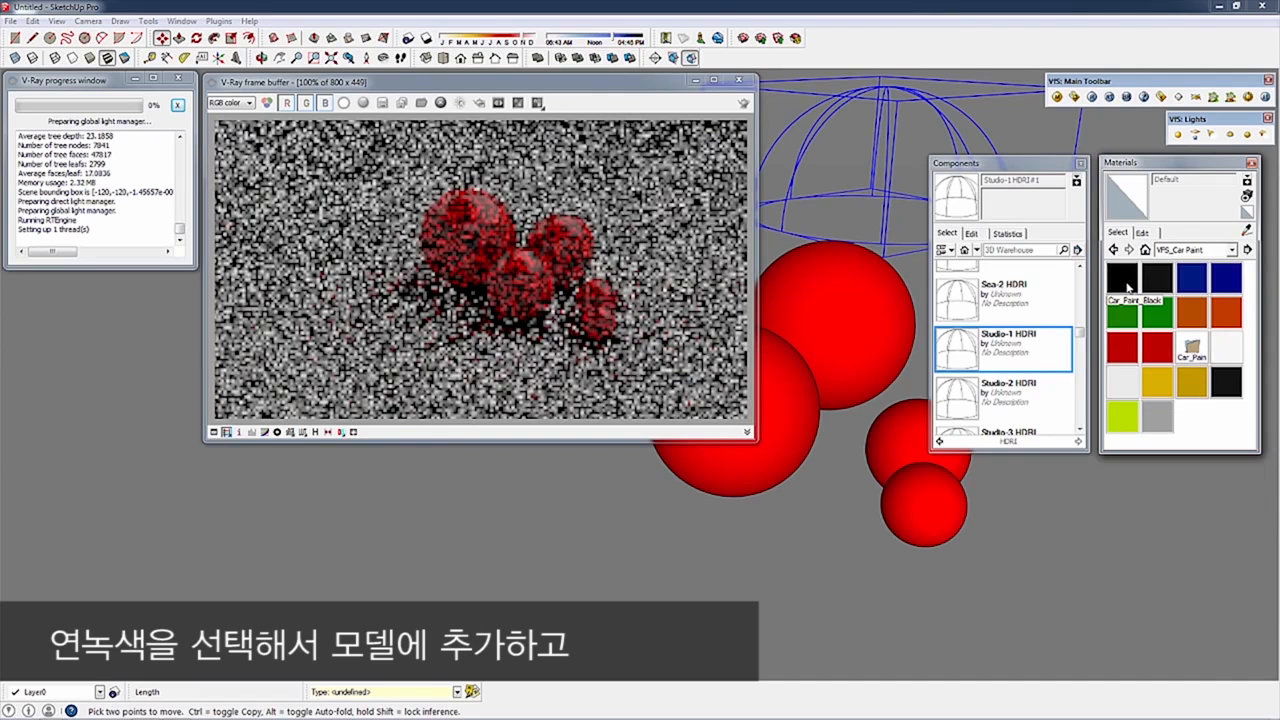
right_click(1128, 288)
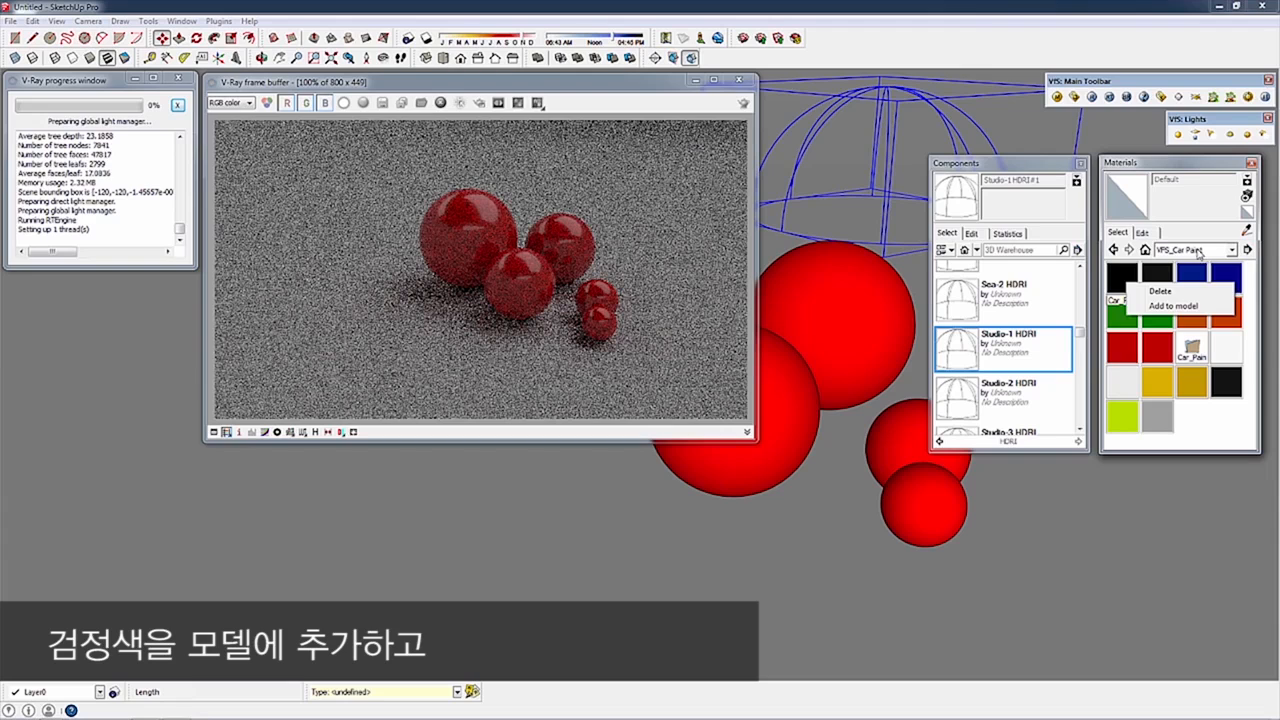
- Add the gold material from the VFS_Metal library to the model
click(1188, 253)
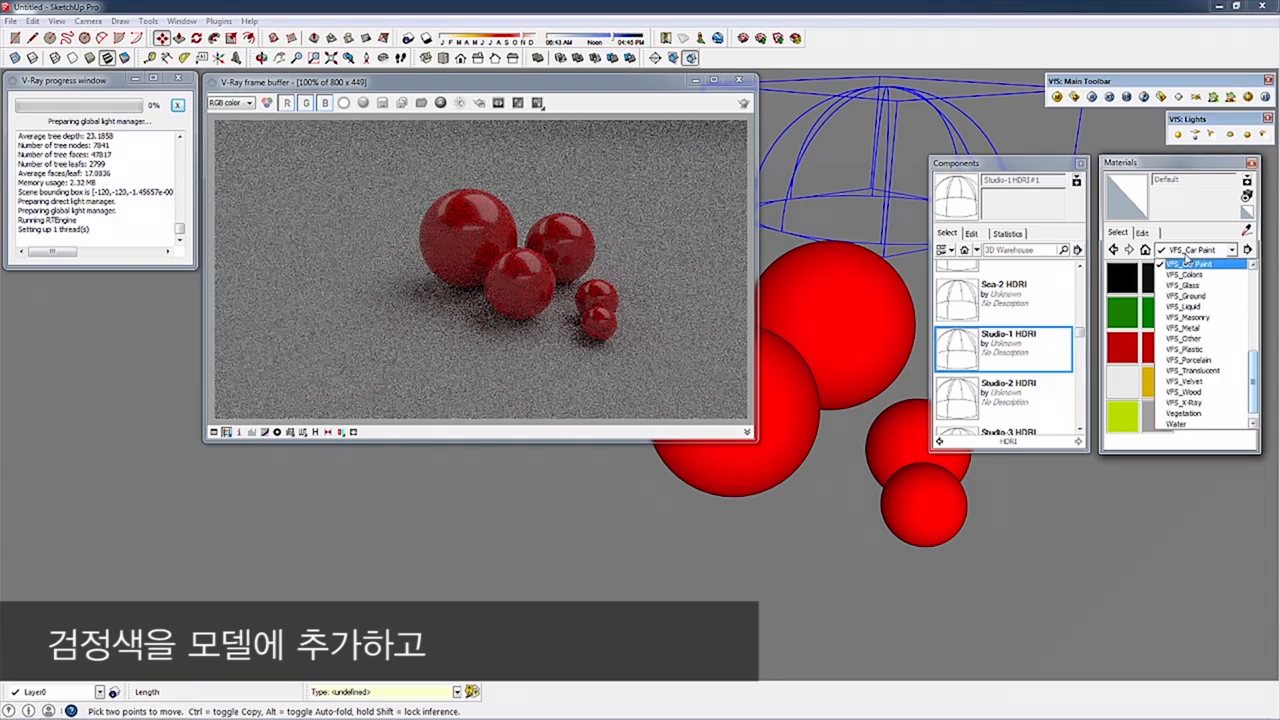
click(1203, 329)
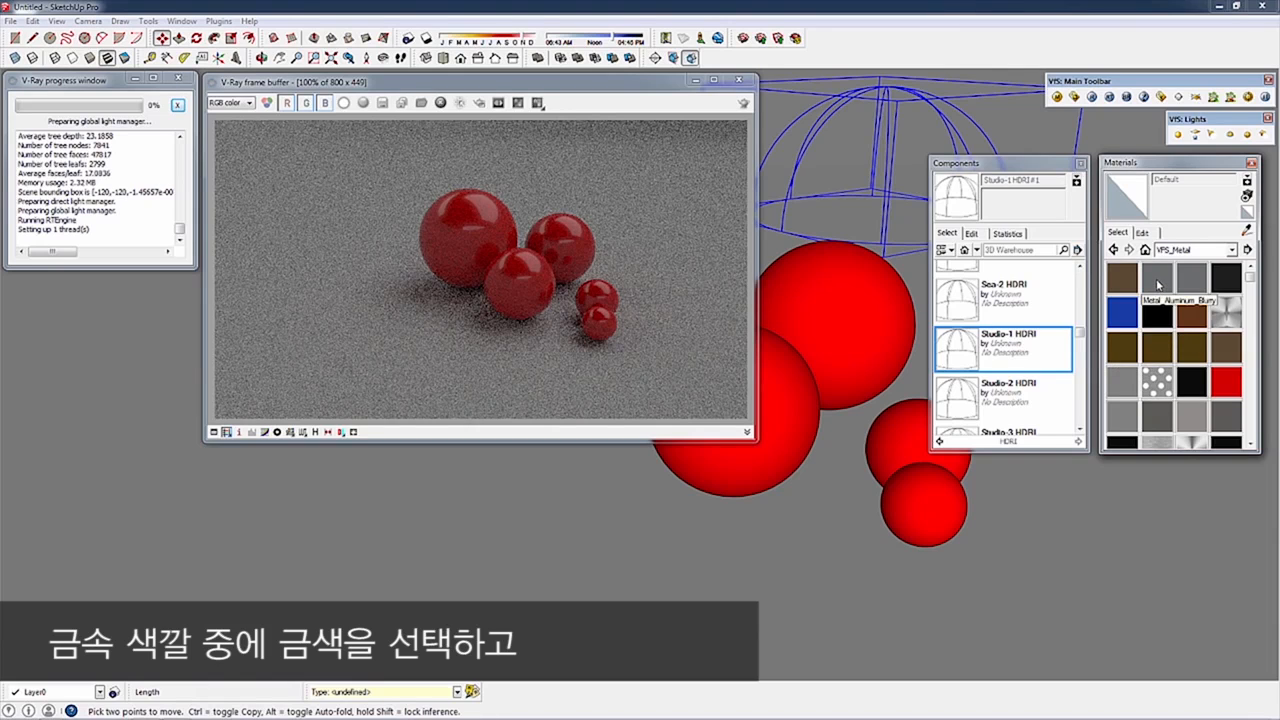
right_click(1162, 351)
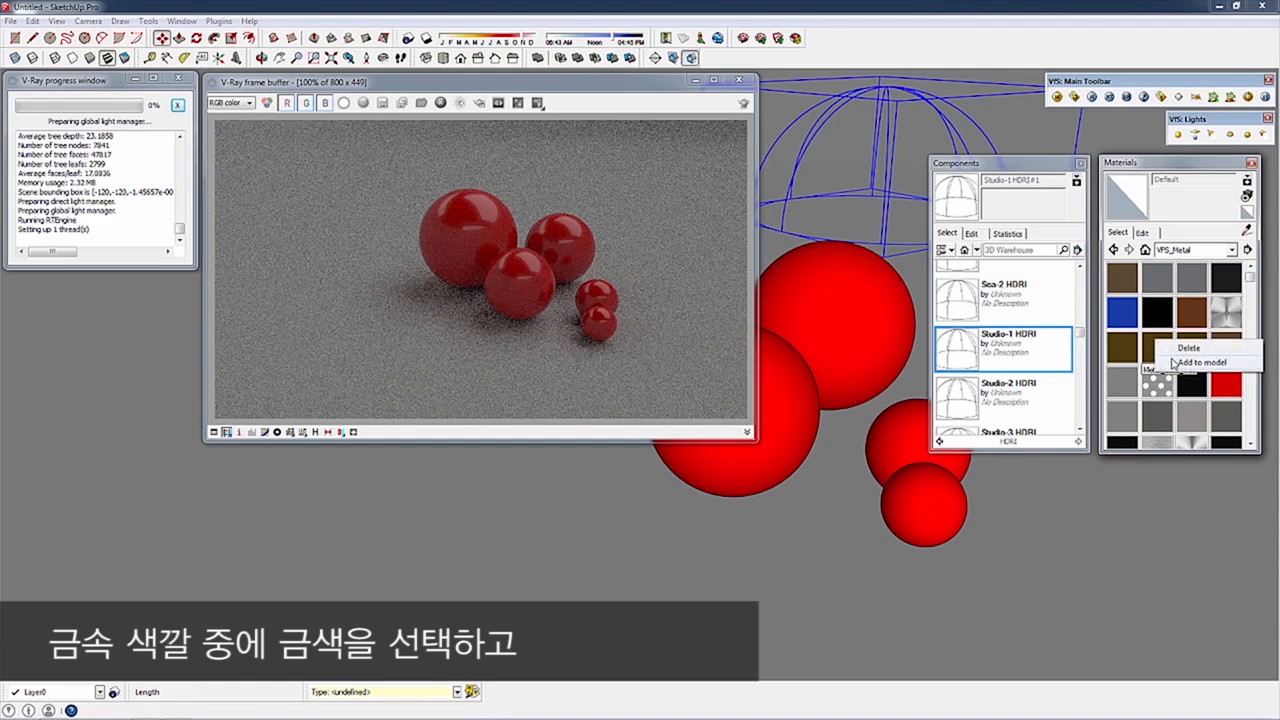
click(1174, 363)
click(1114, 250)
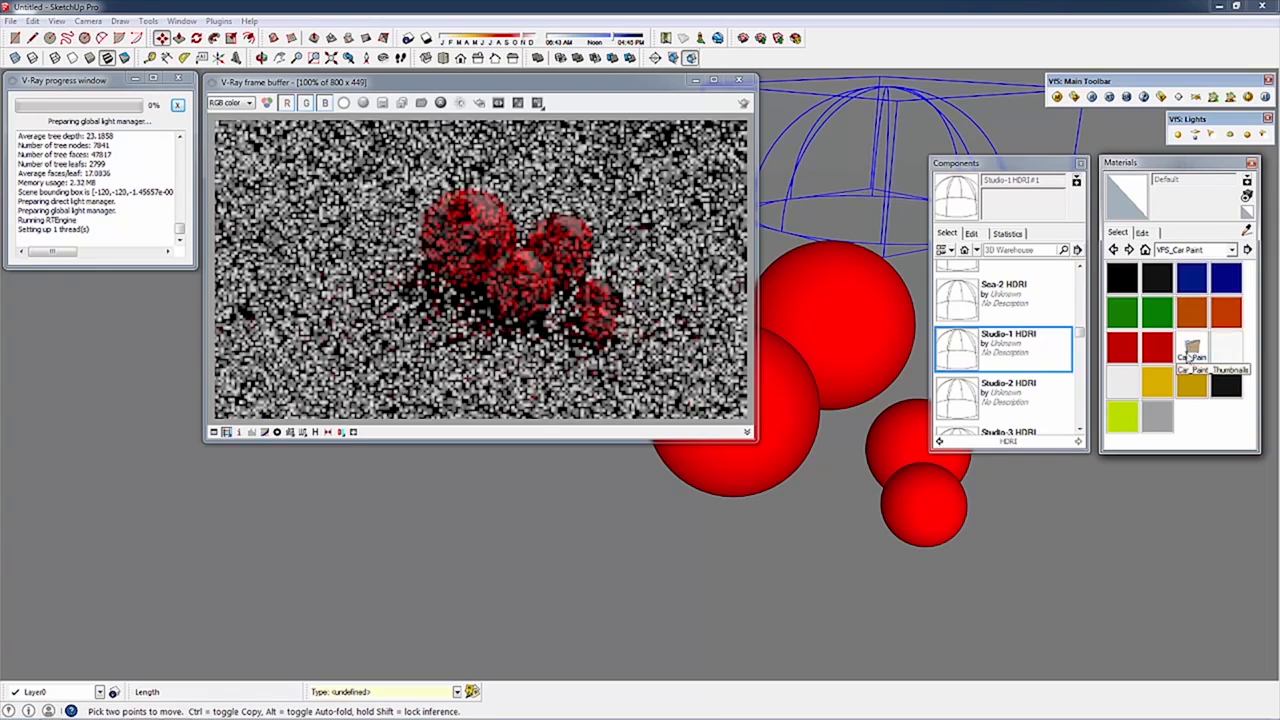
- Add the Gem_Ruby material from the VFS_Glass library to the model
click(1232, 250)
click(1192, 290)
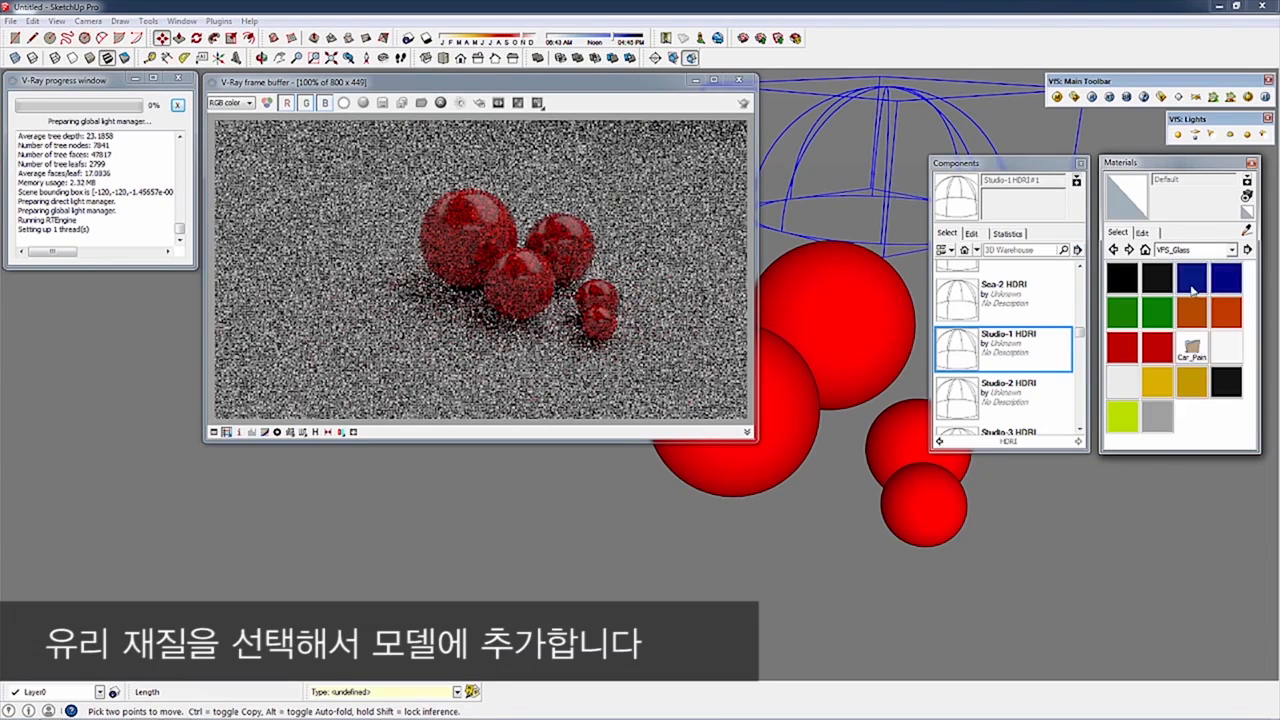
right_click(1180, 314)
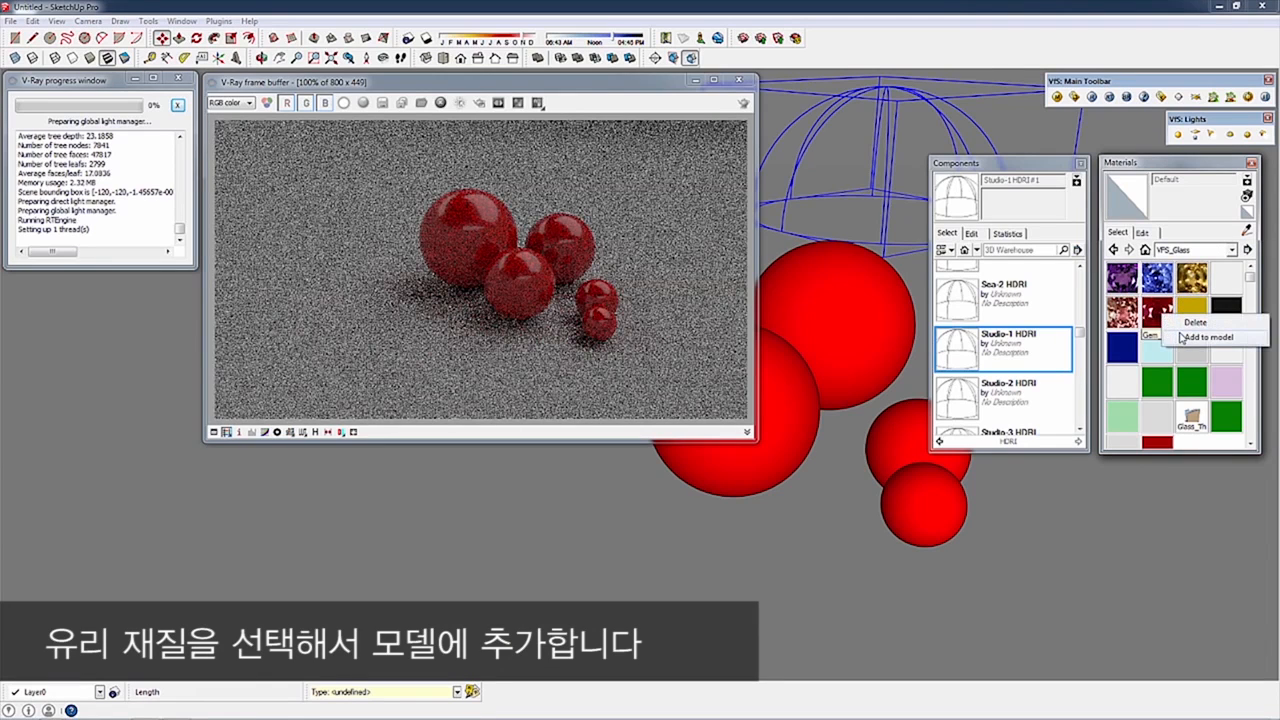
click(1200, 337)
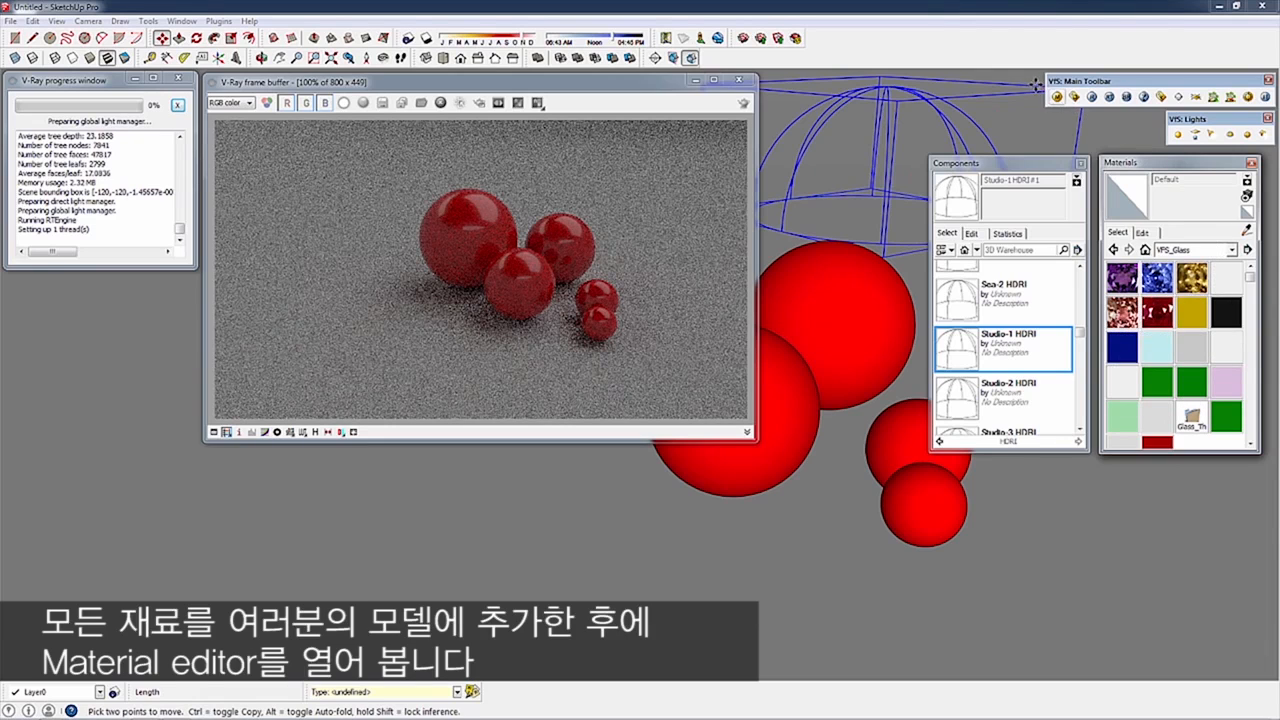
- Pick Car_Paint_Black in the V-Ray material editor, paint the rear right-hand sphere of the group with it, and close the editor
click(1058, 97)
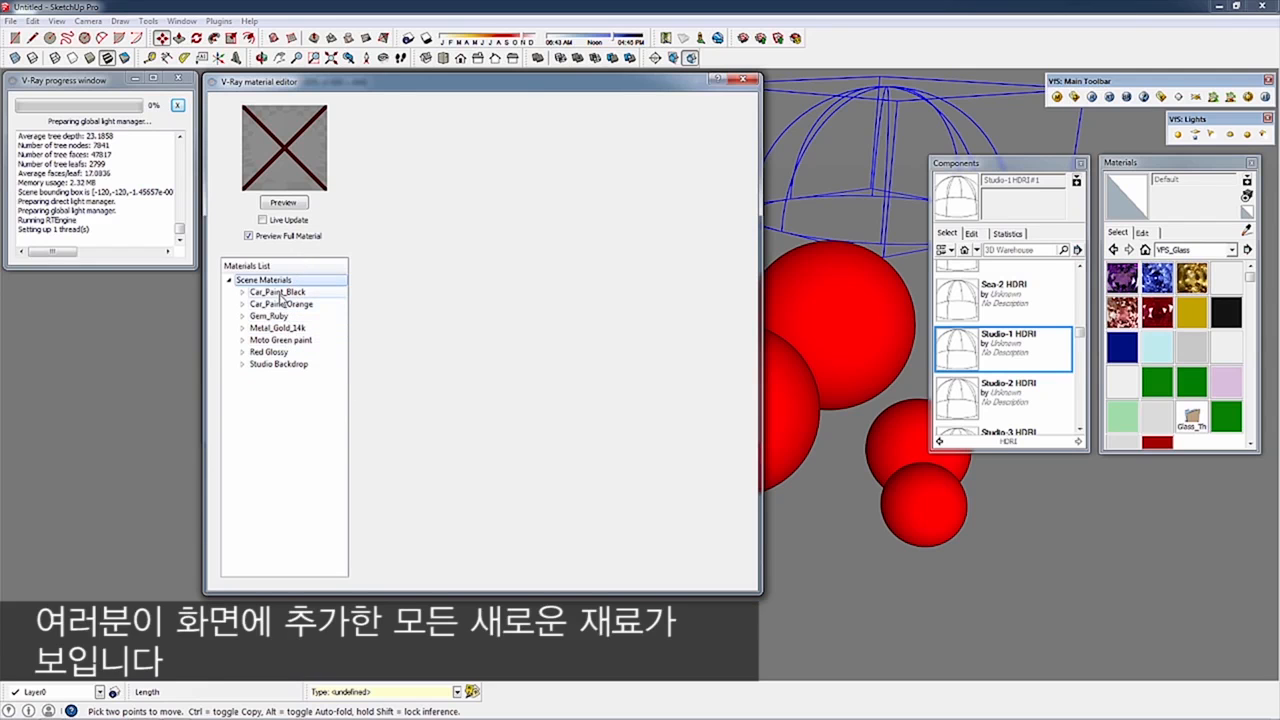
click(268, 352)
drag(685, 82, 506, 116)
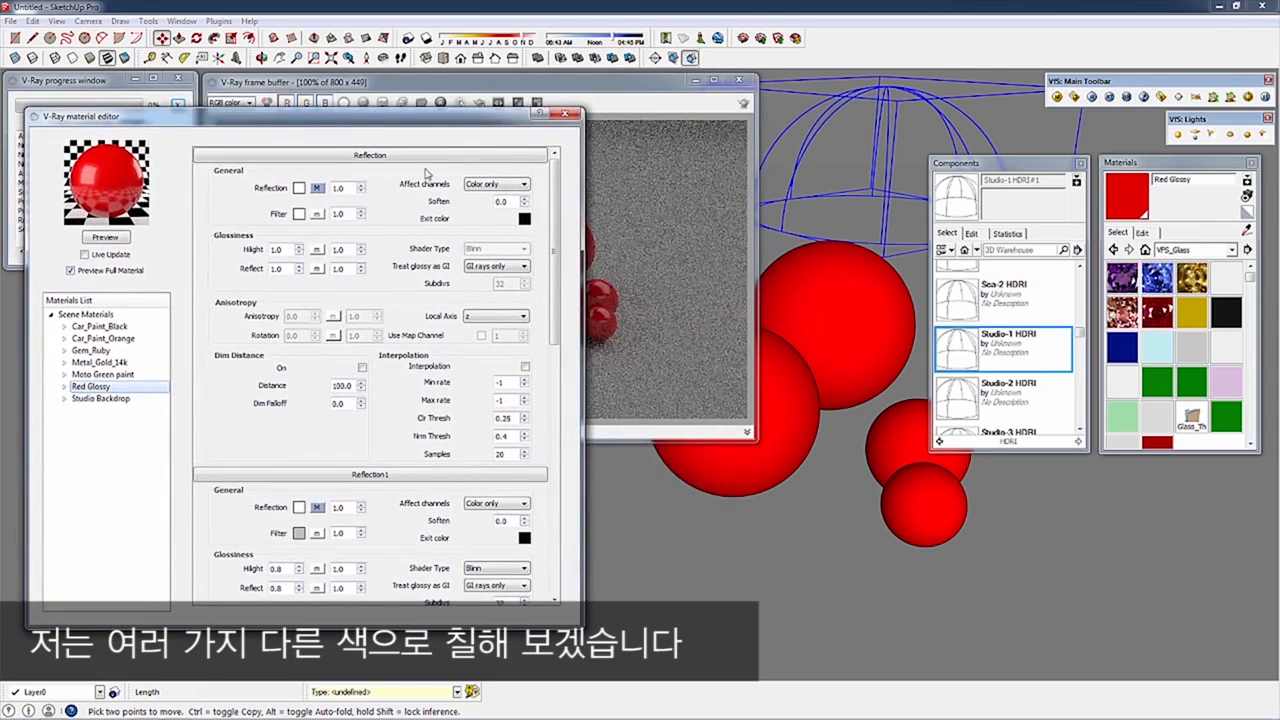
click(143, 327)
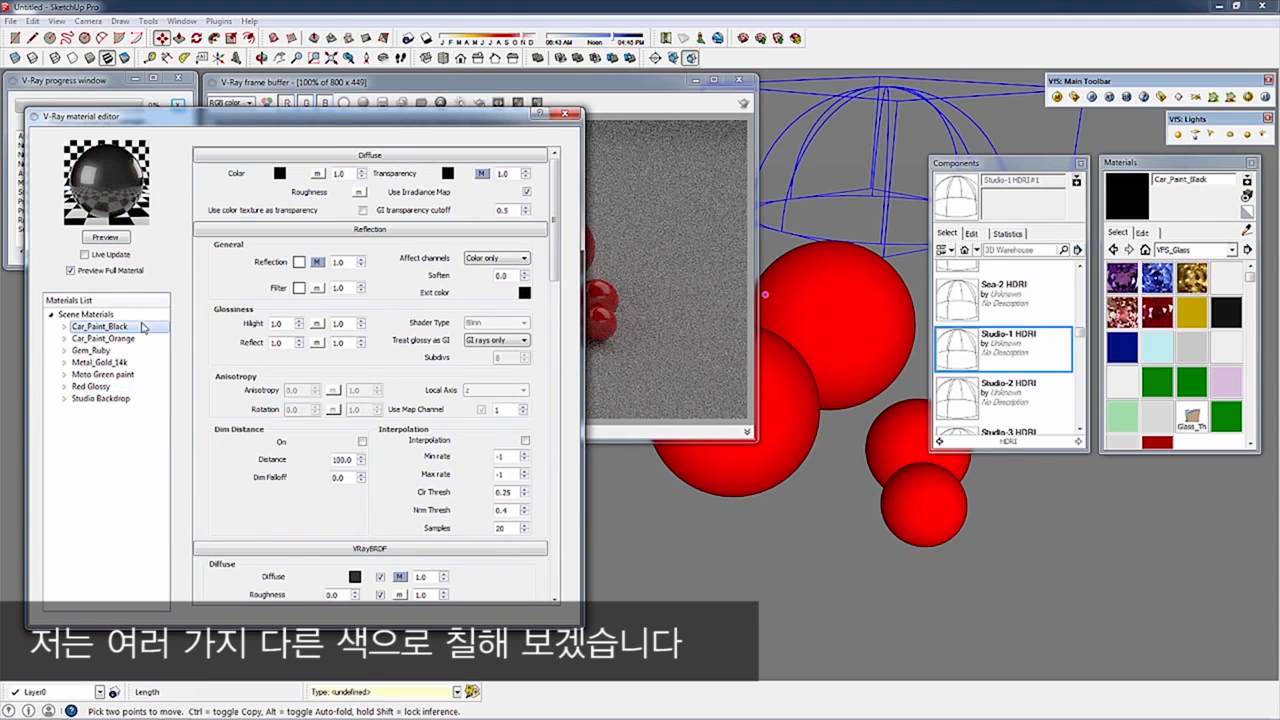
click(1124, 194)
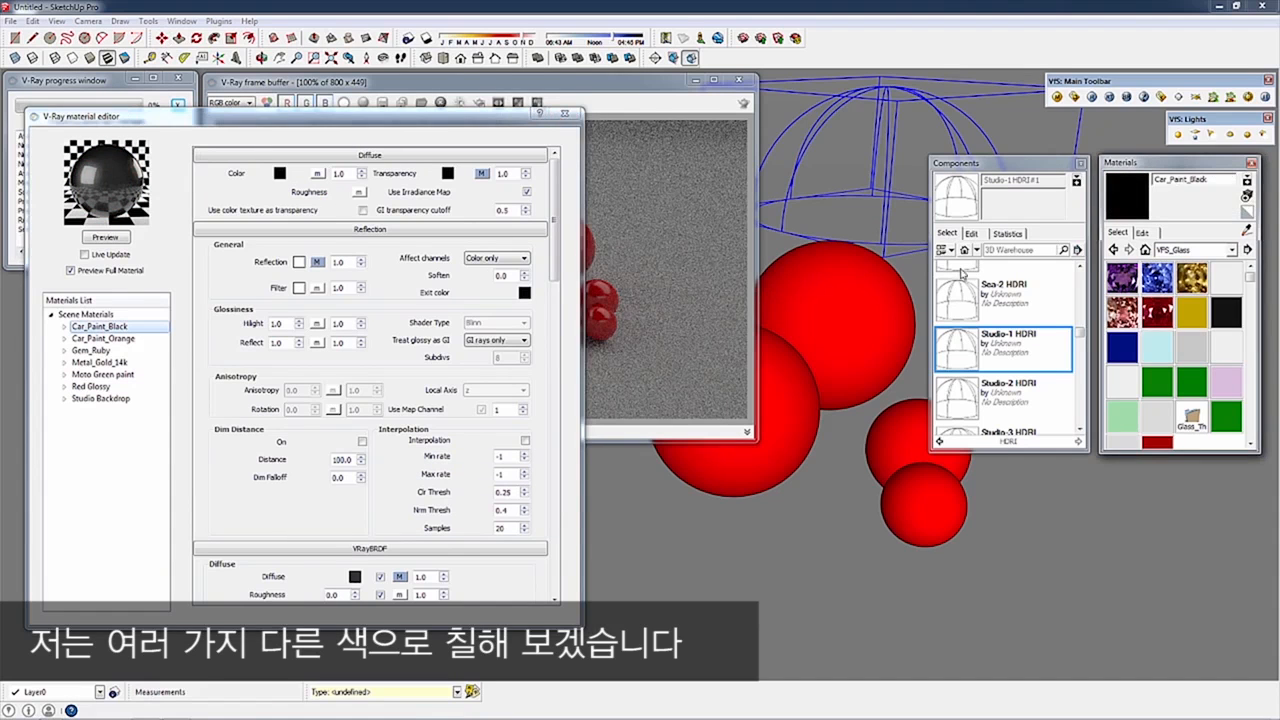
click(834, 277)
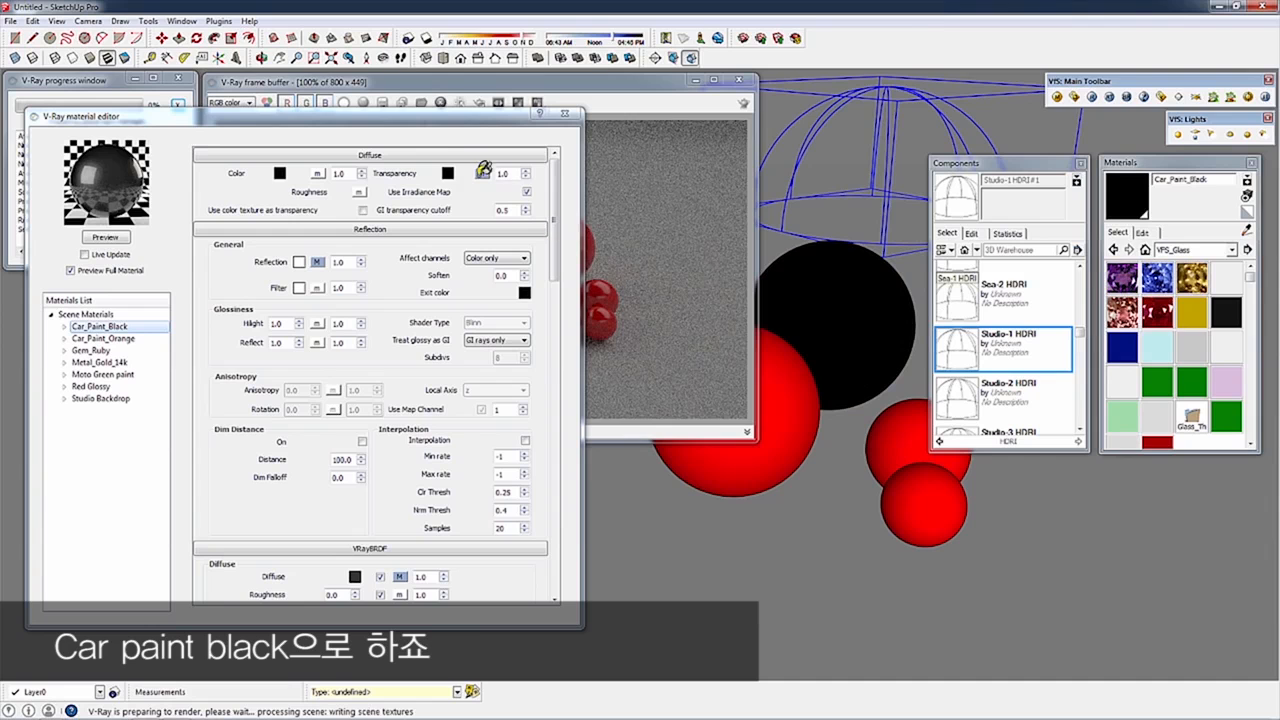
click(542, 115)
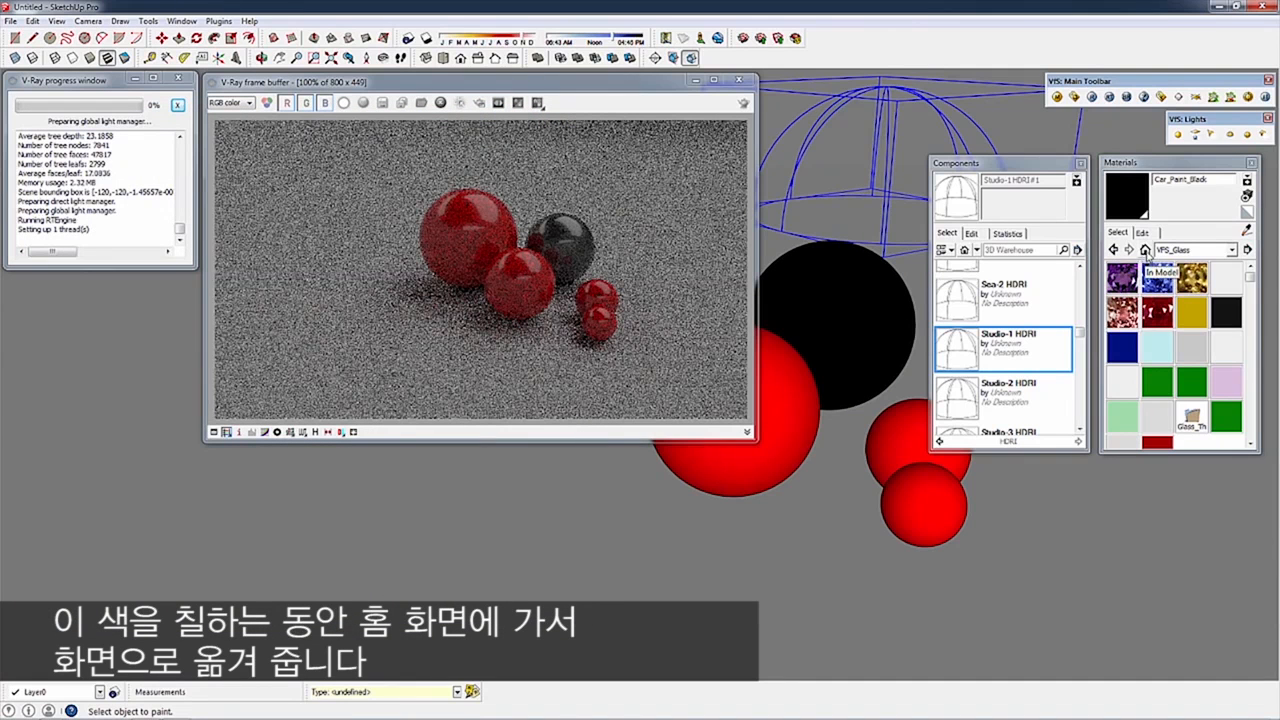
- Paint the large front sphere with Car_Paint_Orange and the small sphere behind the smallest one with Moto Green paint from the in-model materials
click(1146, 251)
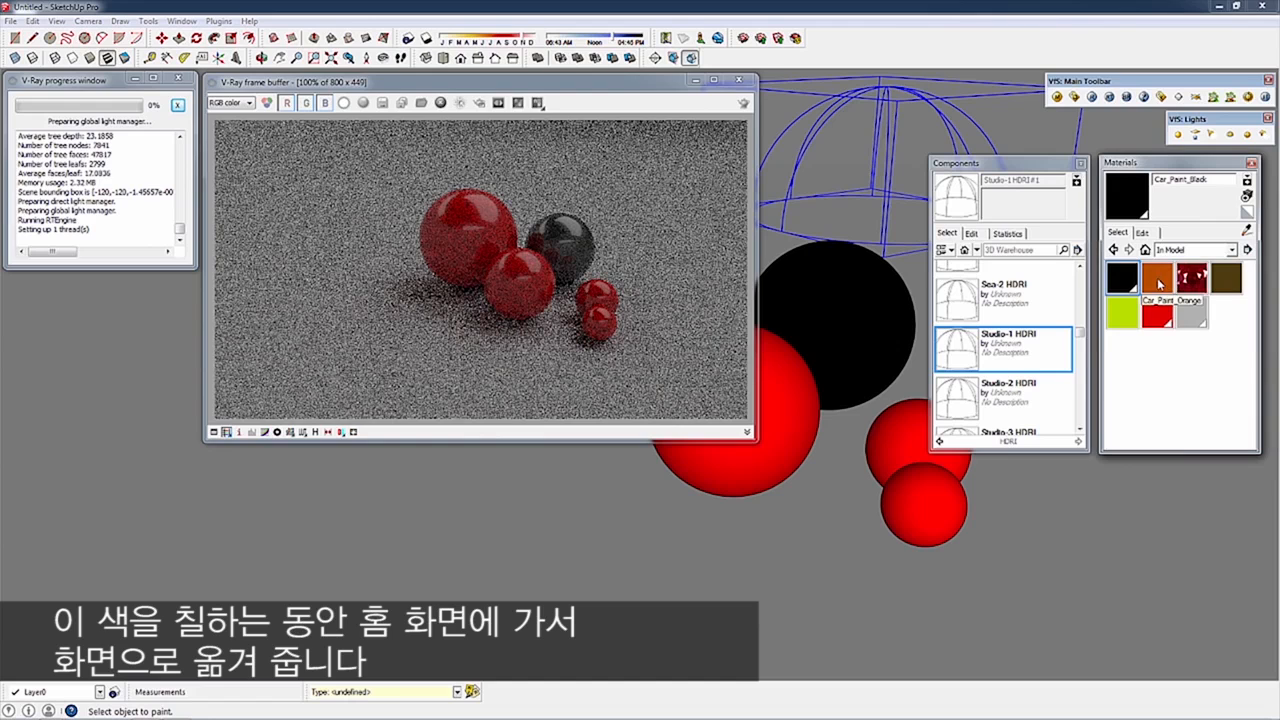
click(777, 366)
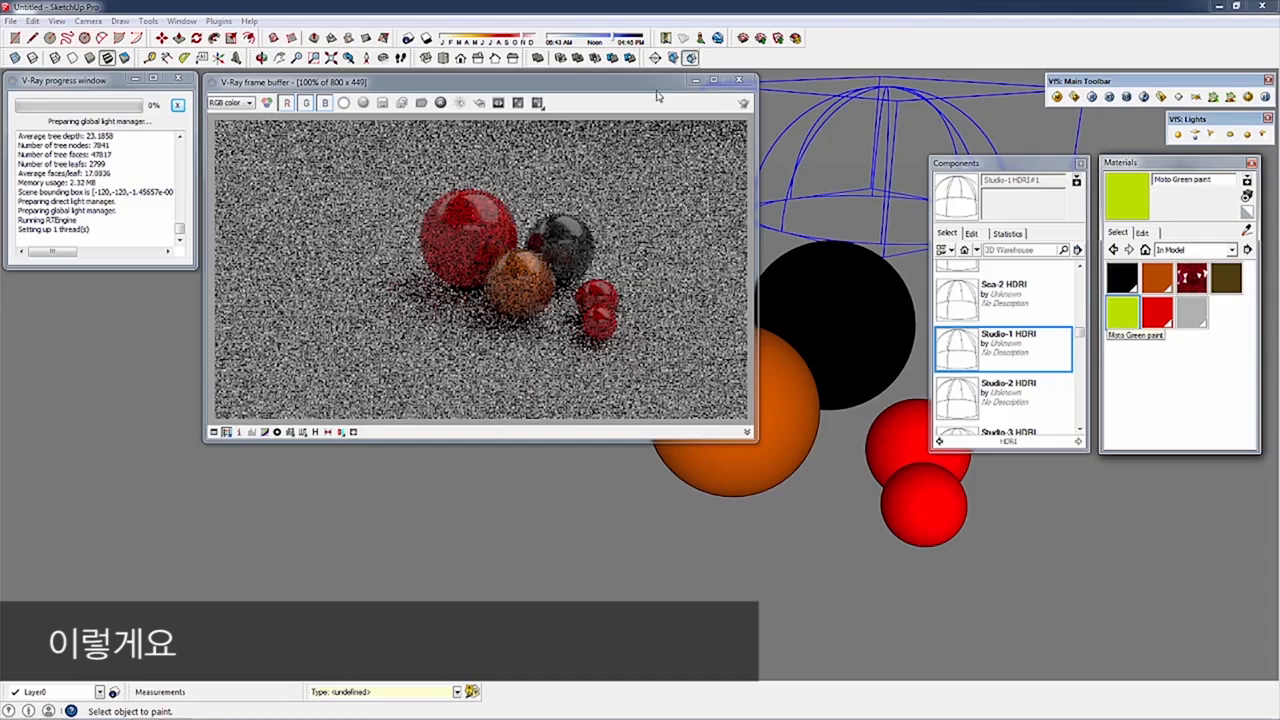
click(883, 441)
- Paint the smallest sphere with Gem_Ruby and check it up close in the RT render
mouse_move(890, 444)
middle_down()
mouse_move(905, 448)
mouse_move(640, 420)
middle_up()
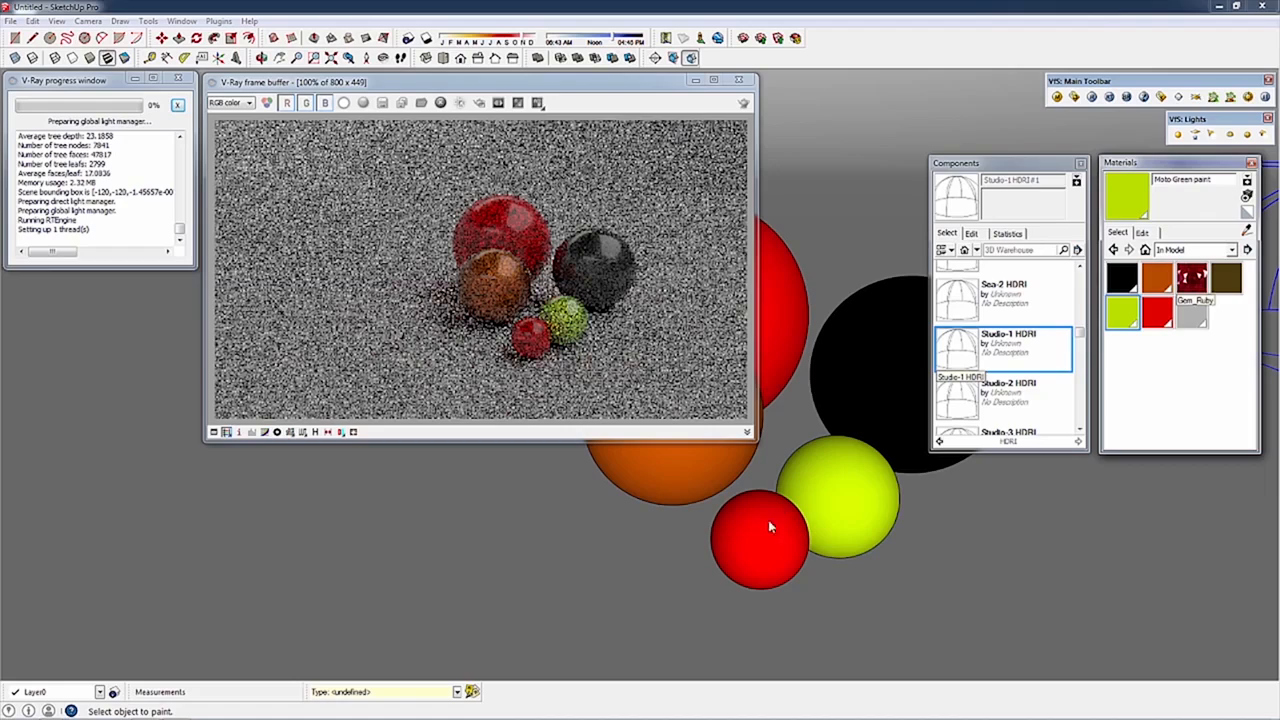
click(769, 515)
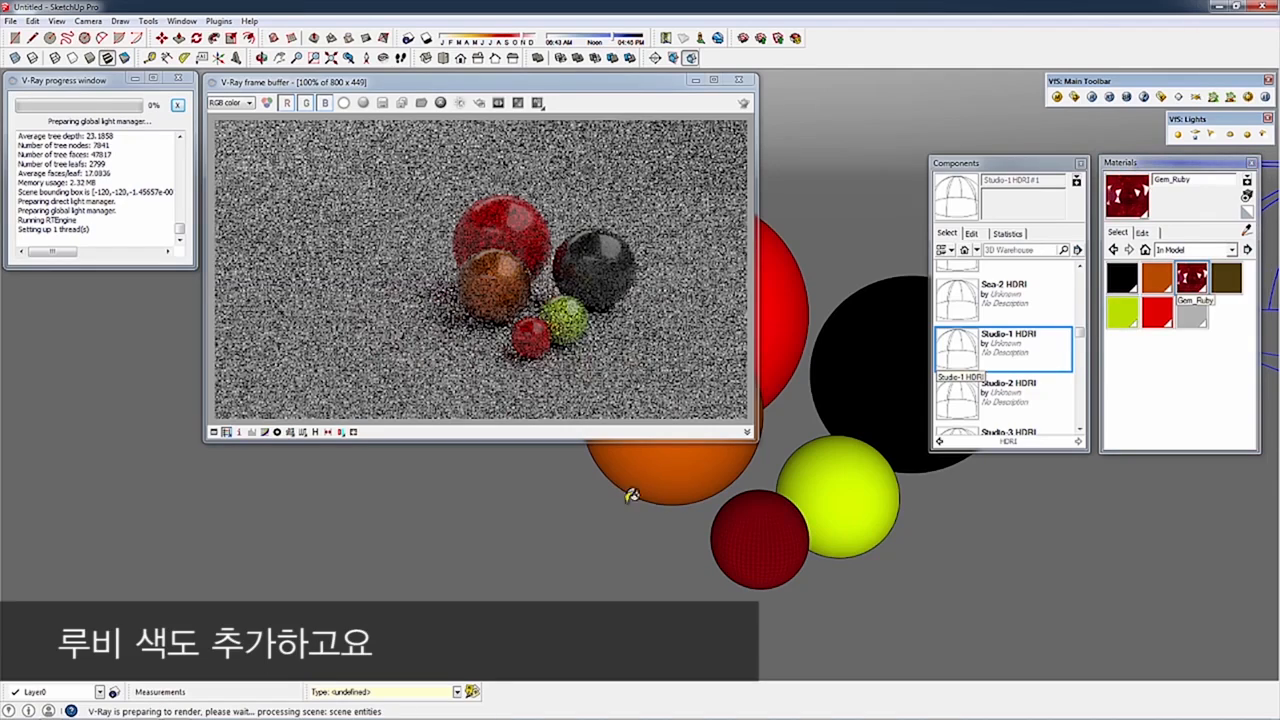
mouse_move(800, 514)
middle_down()
mouse_move(937, 534)
mouse_move(903, 510)
middle_up()
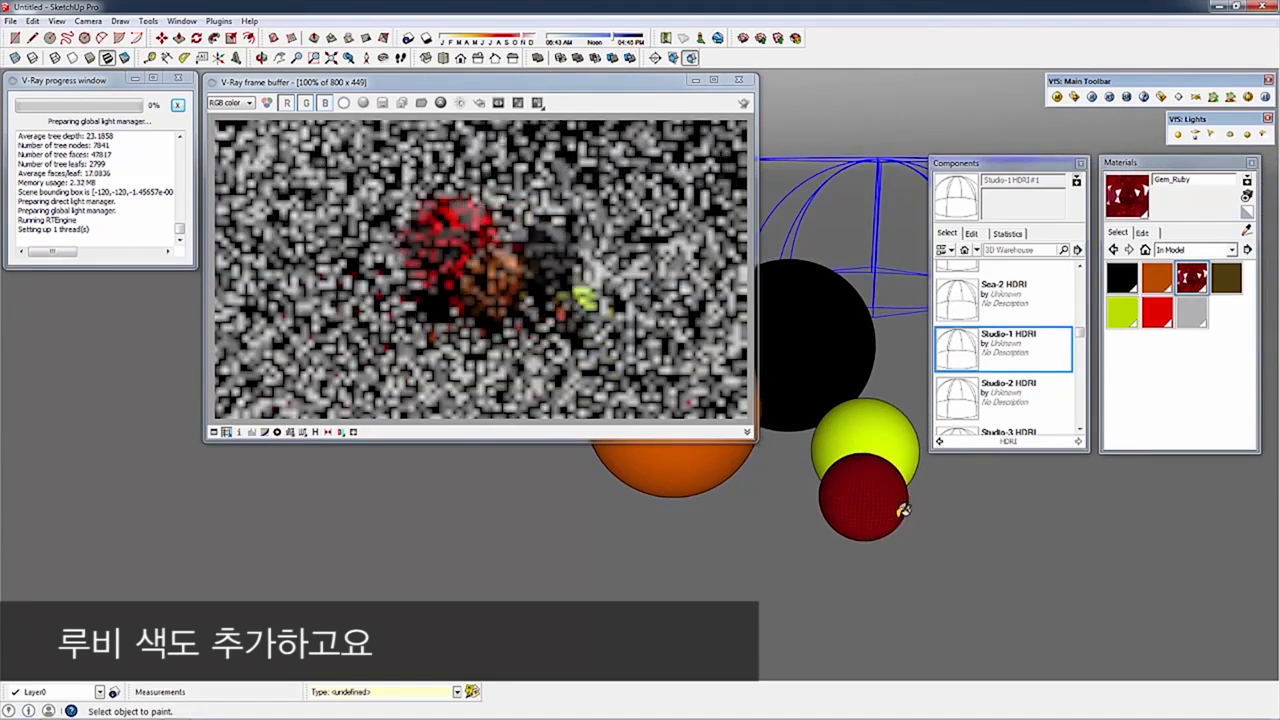
scroll(903, 510, up, 5)
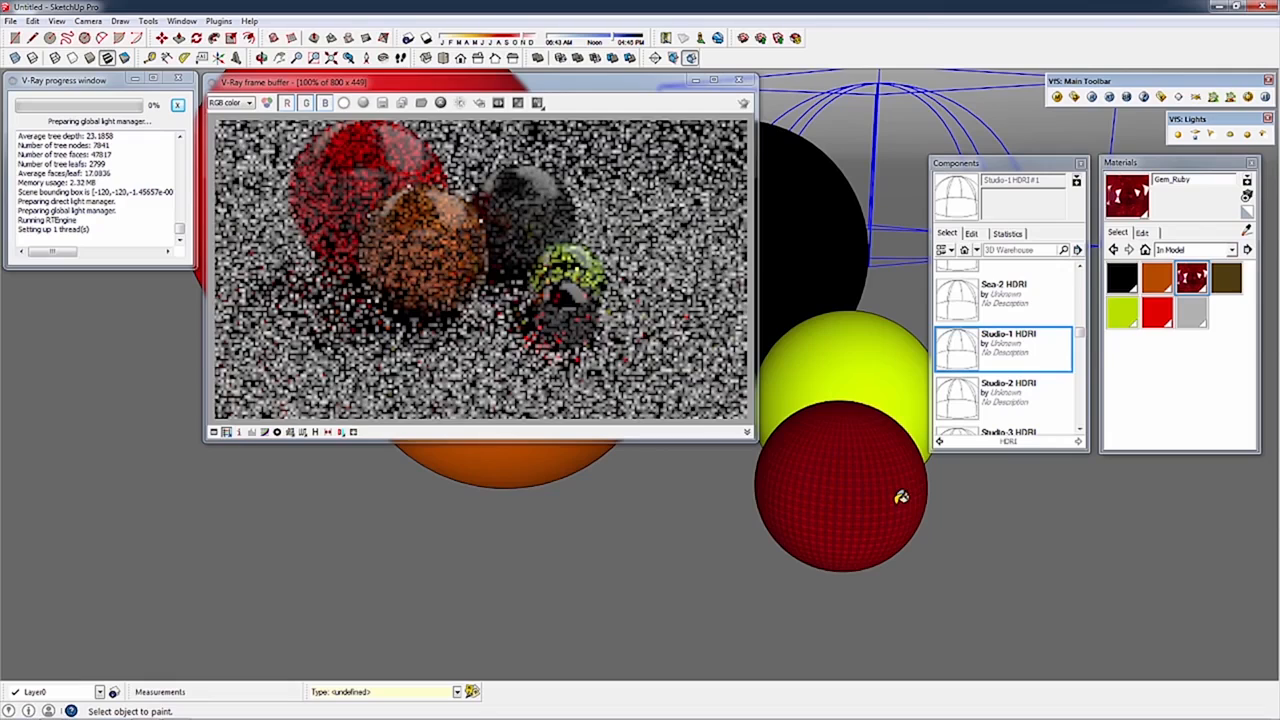
mouse_move(885, 472)
middle_down()
mouse_move(857, 463)
mouse_move(873, 470)
middle_up()
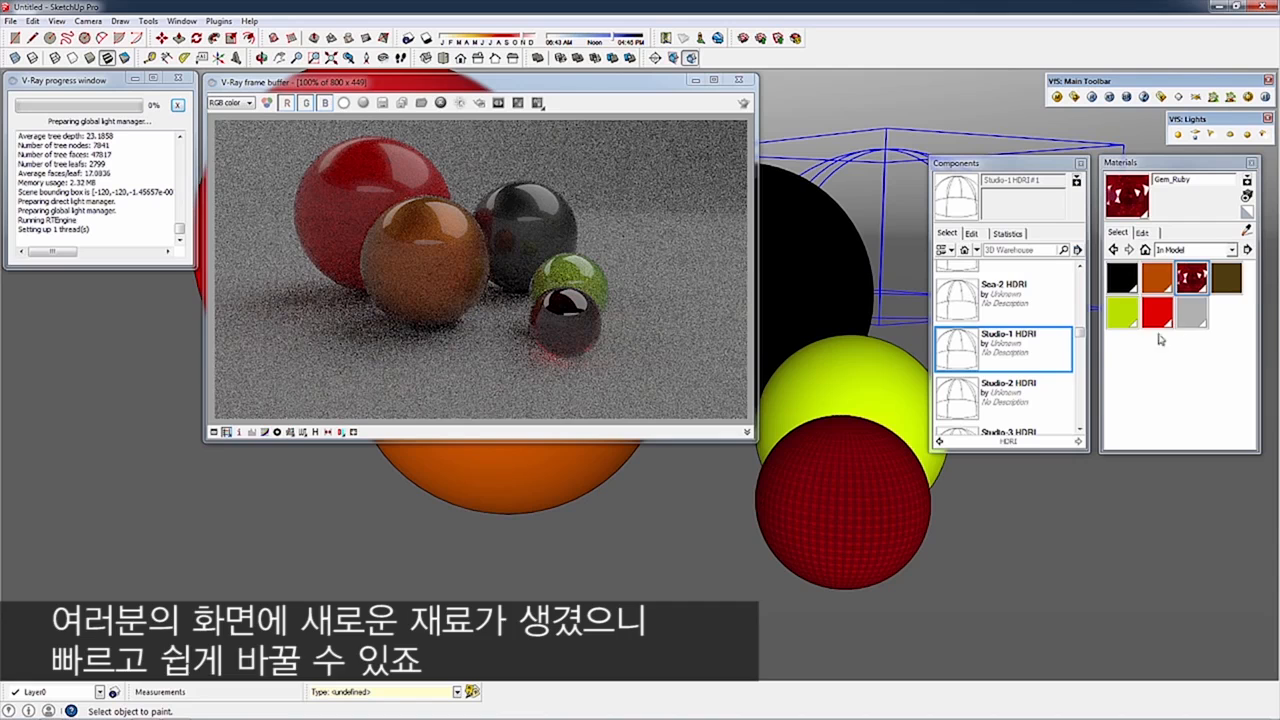
- Repaint the green sphere with the Metal_Gold_14k material
click(1226, 279)
click(870, 380)
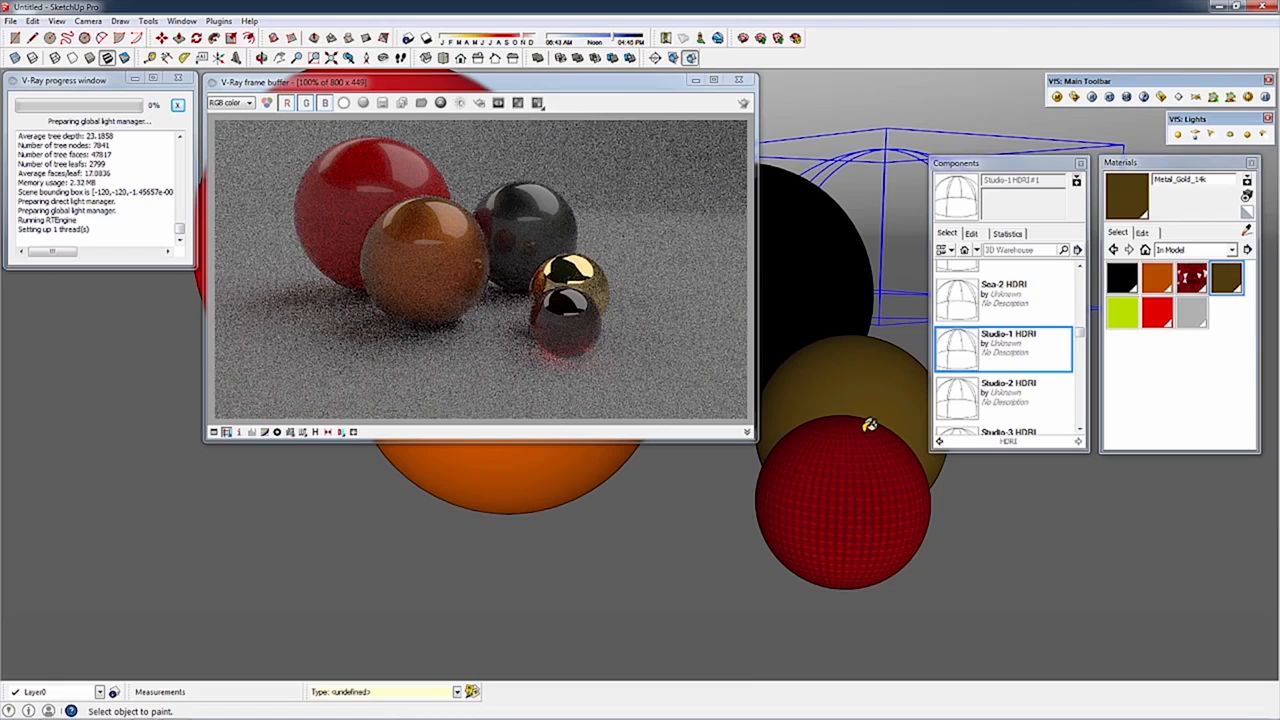
- Delete the Studio-1 HDRI dome light and the grey studio backdrop from the scene
mouse_move(888, 366)
middle_down()
mouse_move(826, 400)
mouse_move(858, 380)
middle_up()
scroll(858, 380, down, 1)
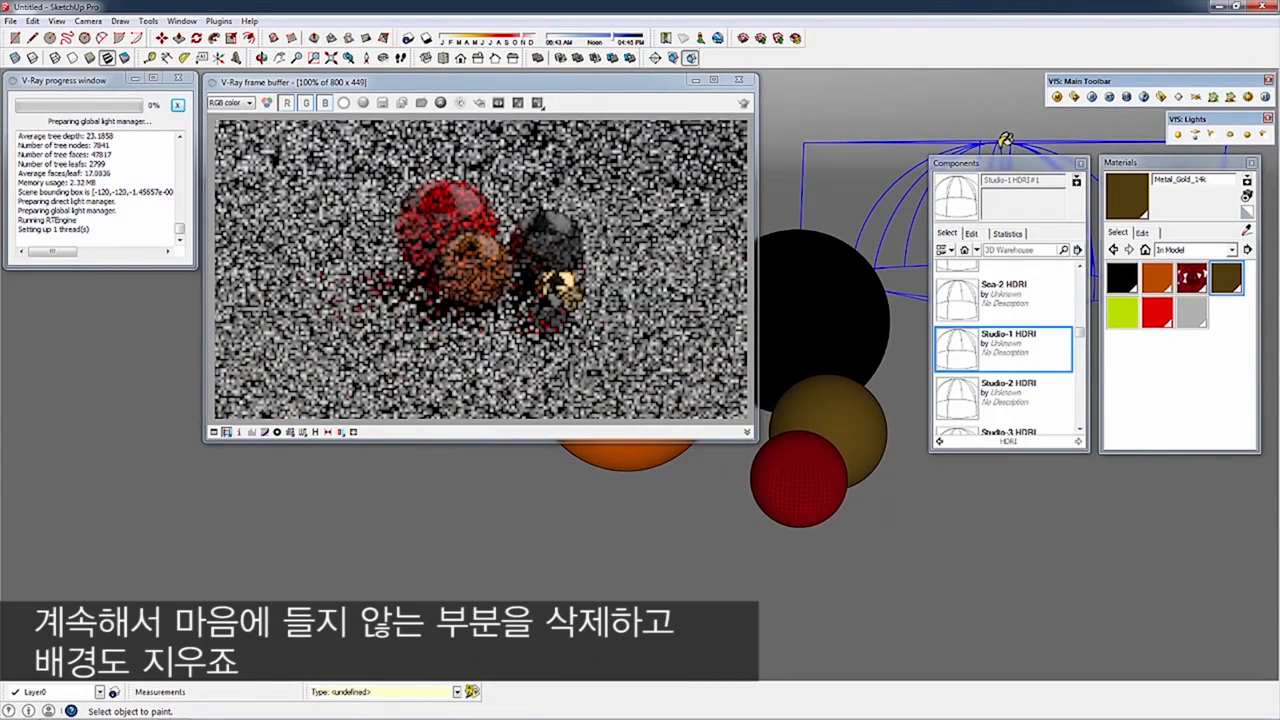
key(space)
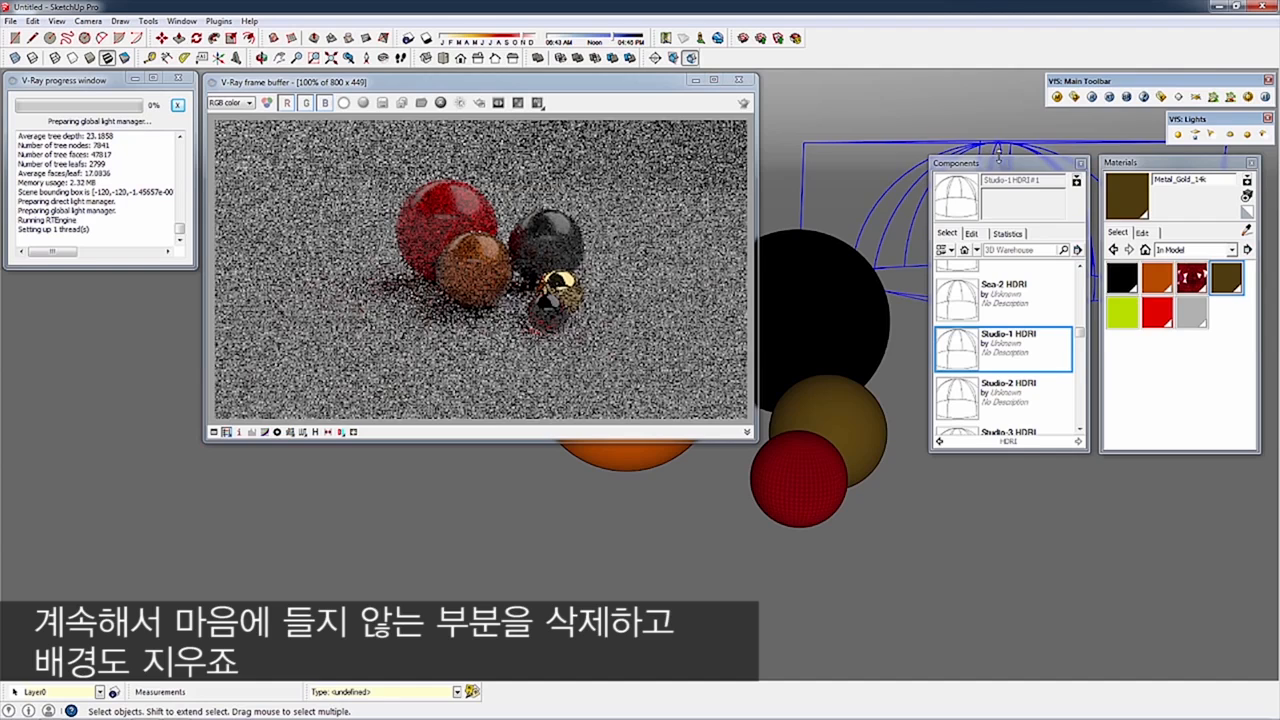
key(Delete)
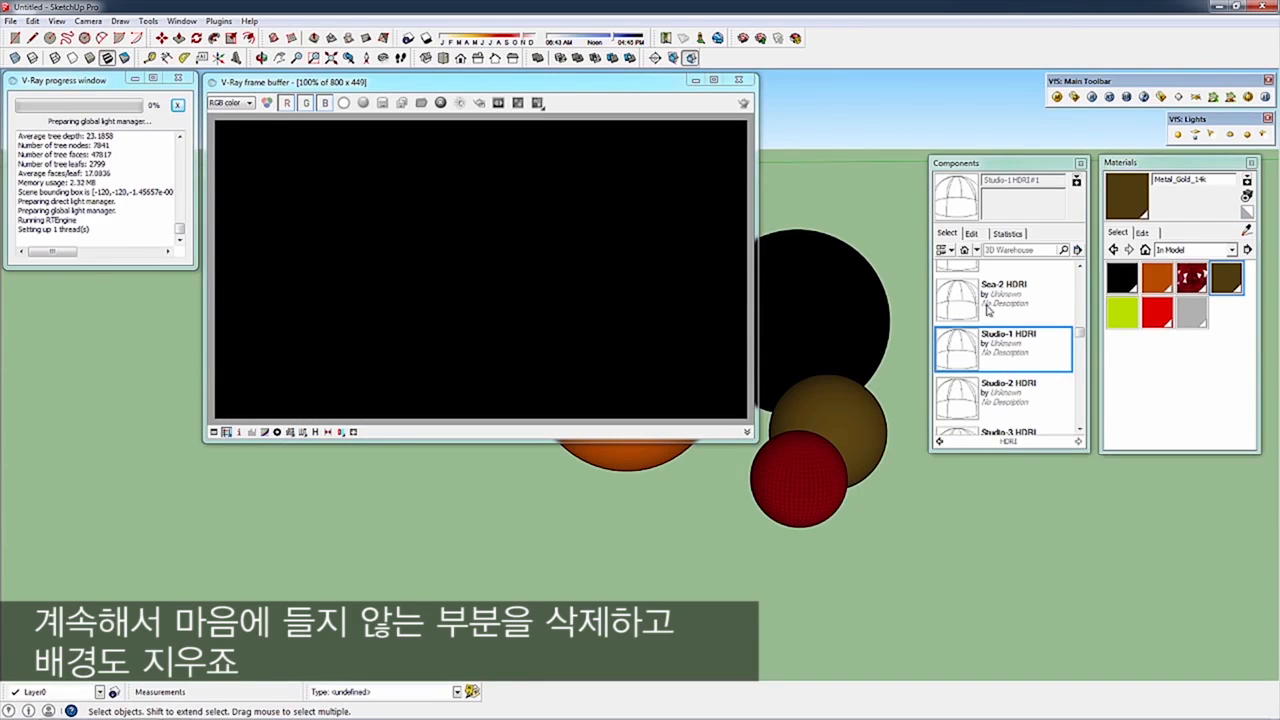
- Place a Sea-2 HDRI dome light beside the spheres and inspect its lighting from all around in the RT render
click(985, 300)
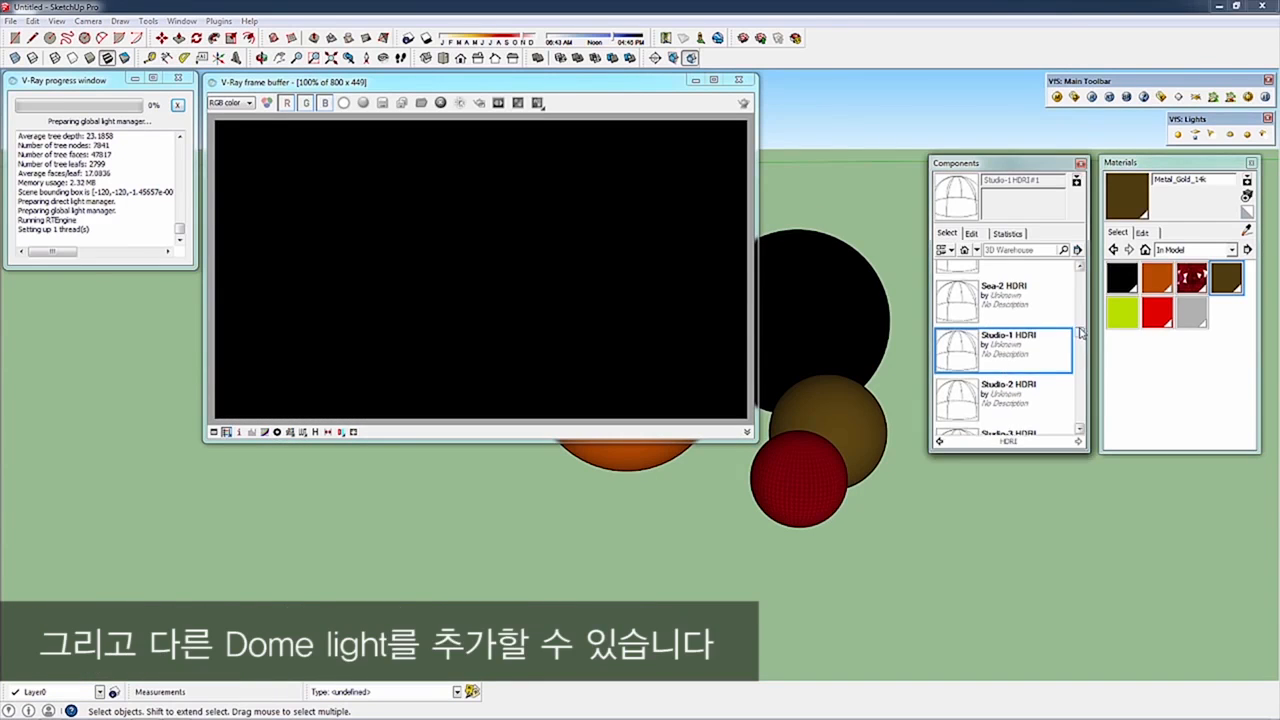
click(893, 238)
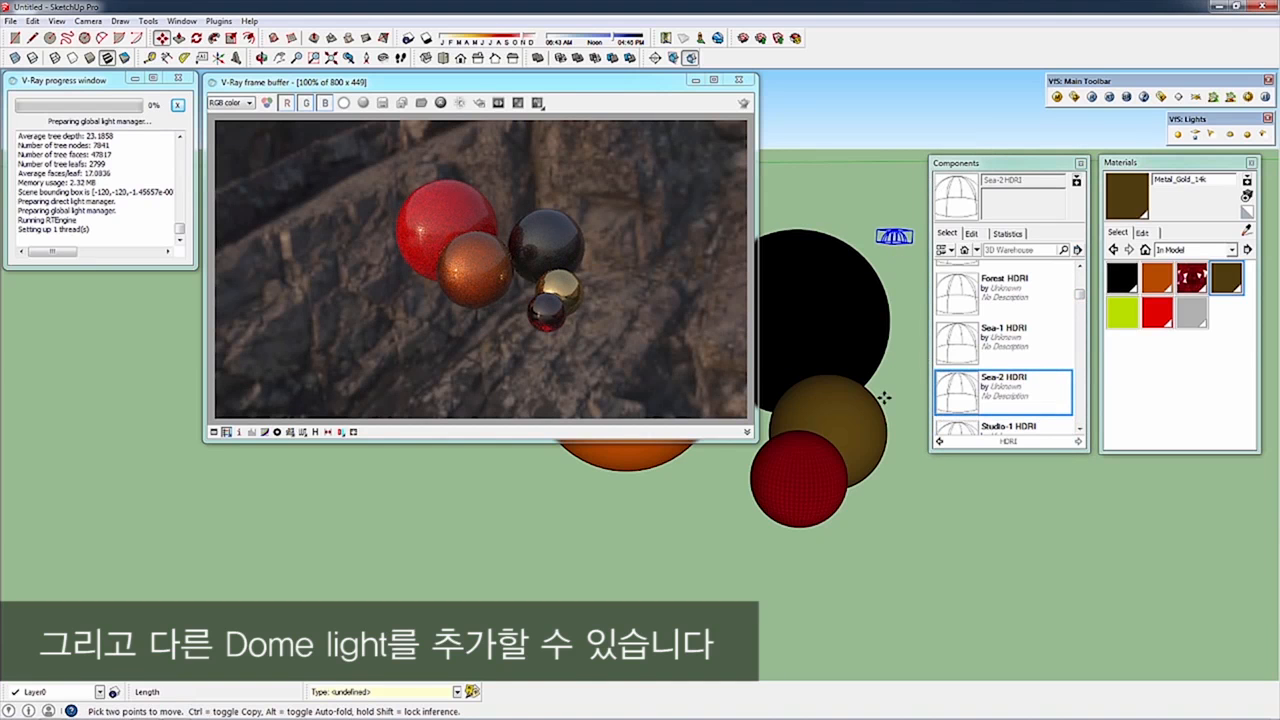
middle_drag(888, 410, 277, 378)
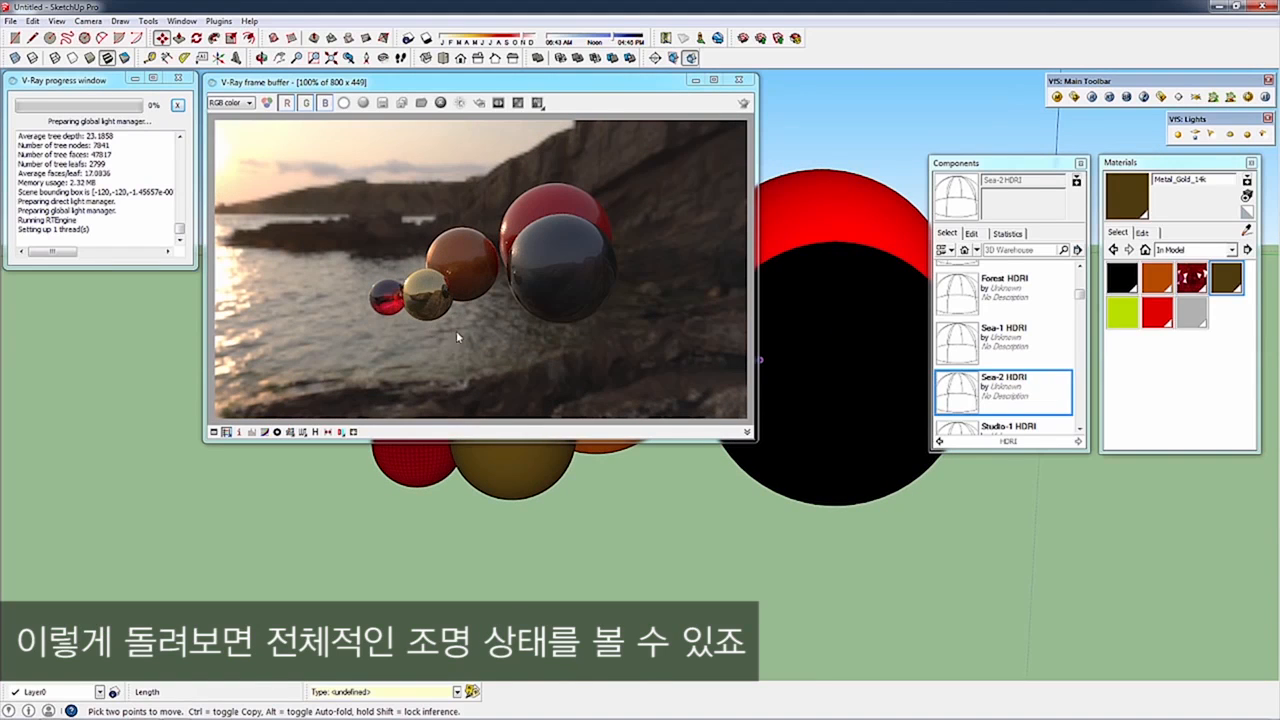
mouse_move(792, 272)
middle_down()
mouse_move(248, 370)
mouse_move(616, 358)
middle_up()
mouse_move(817, 371)
middle_down()
mouse_move(640, 368)
mouse_move(670, 361)
middle_up()
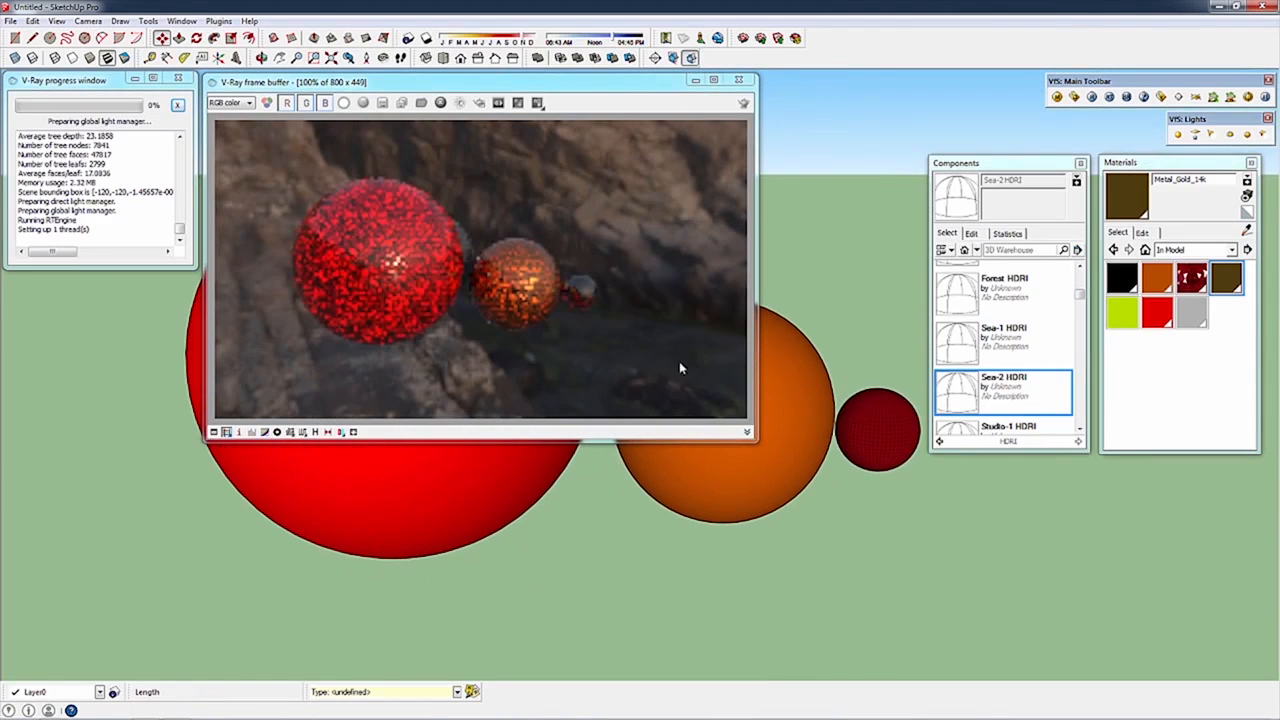
middle_drag(837, 389, 268, 381)
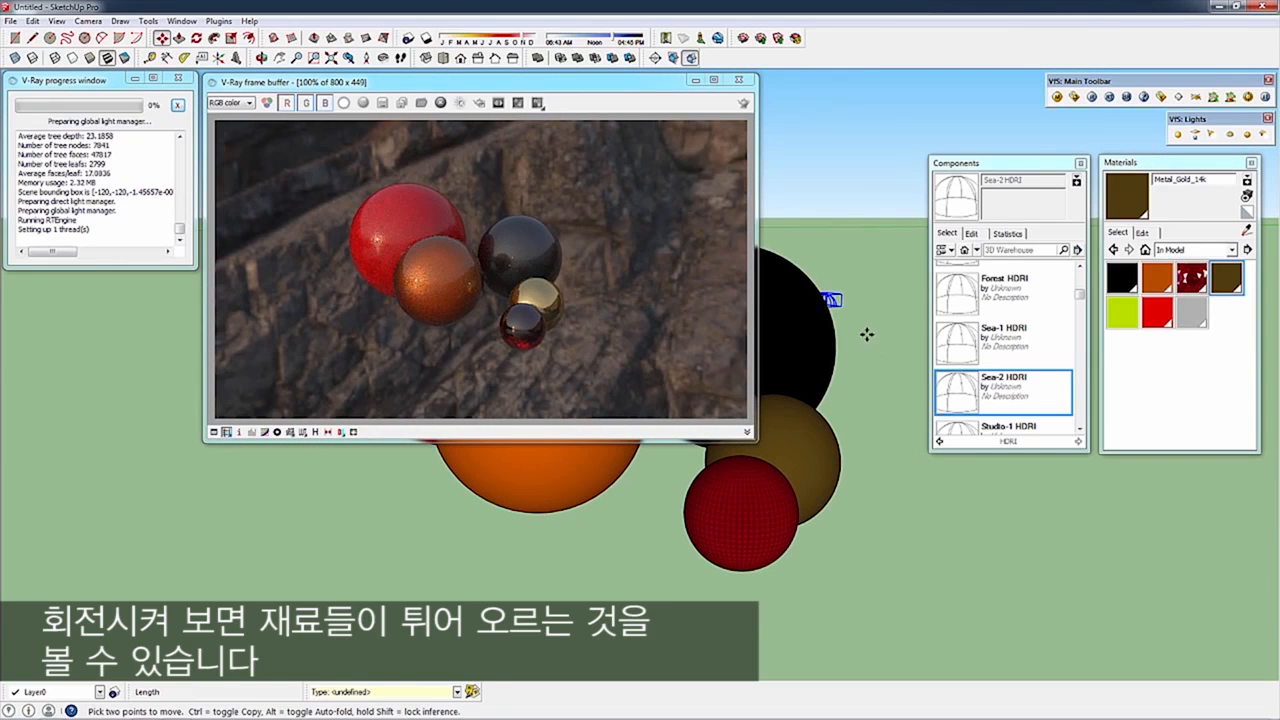
- Replace the Sea-2 dome light with the Forest HDRI component and inspect the spheres from several angles
key(Delete)
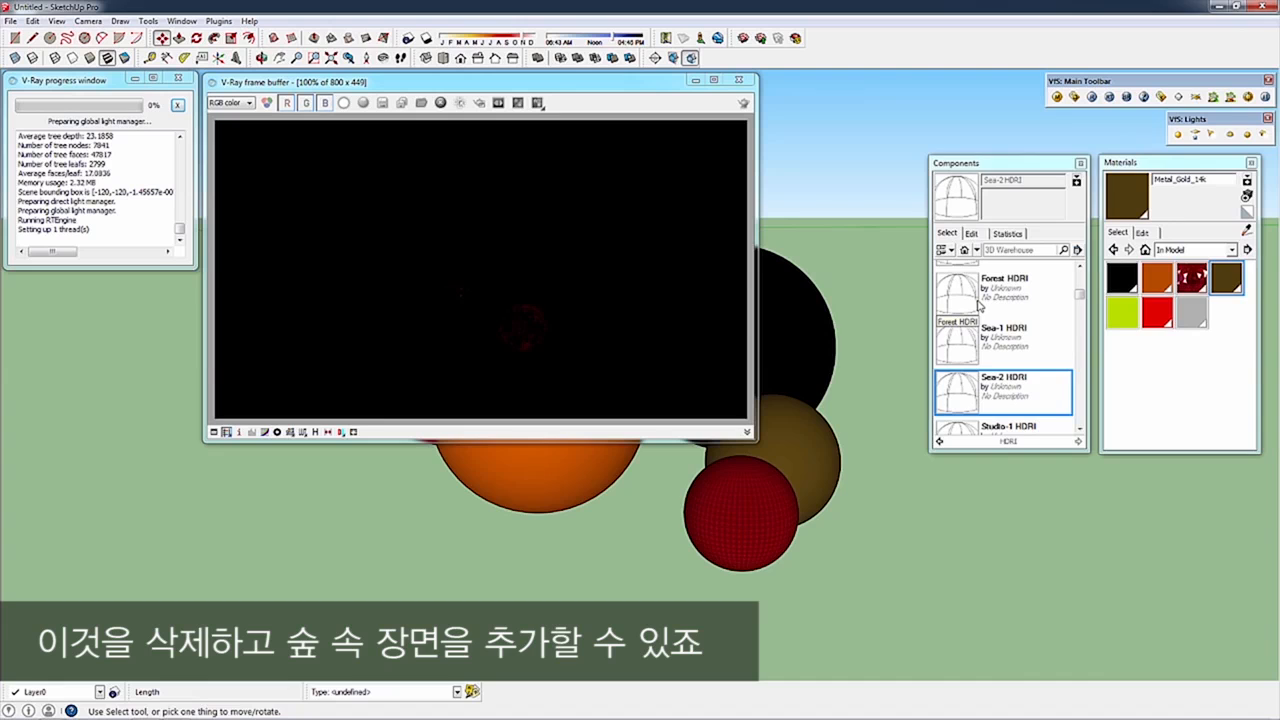
click(980, 300)
click(918, 395)
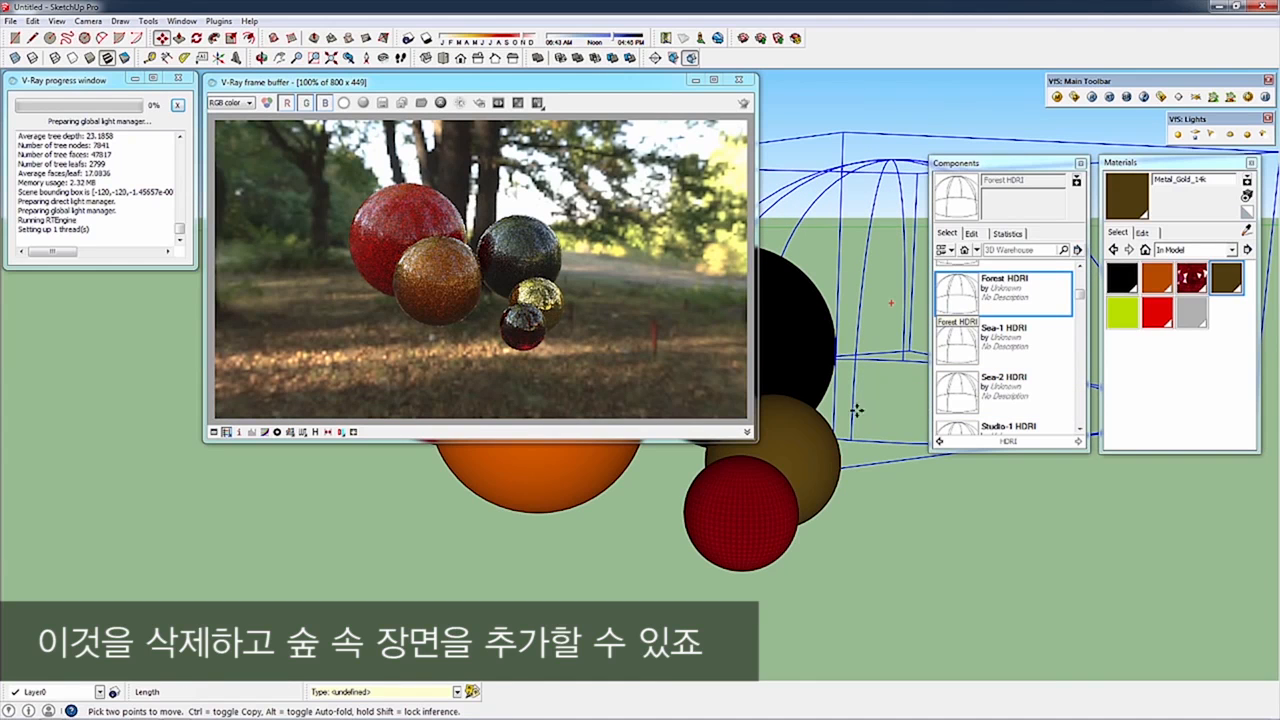
middle_drag(884, 355, 546, 458)
middle_drag(730, 491, 1180, 488)
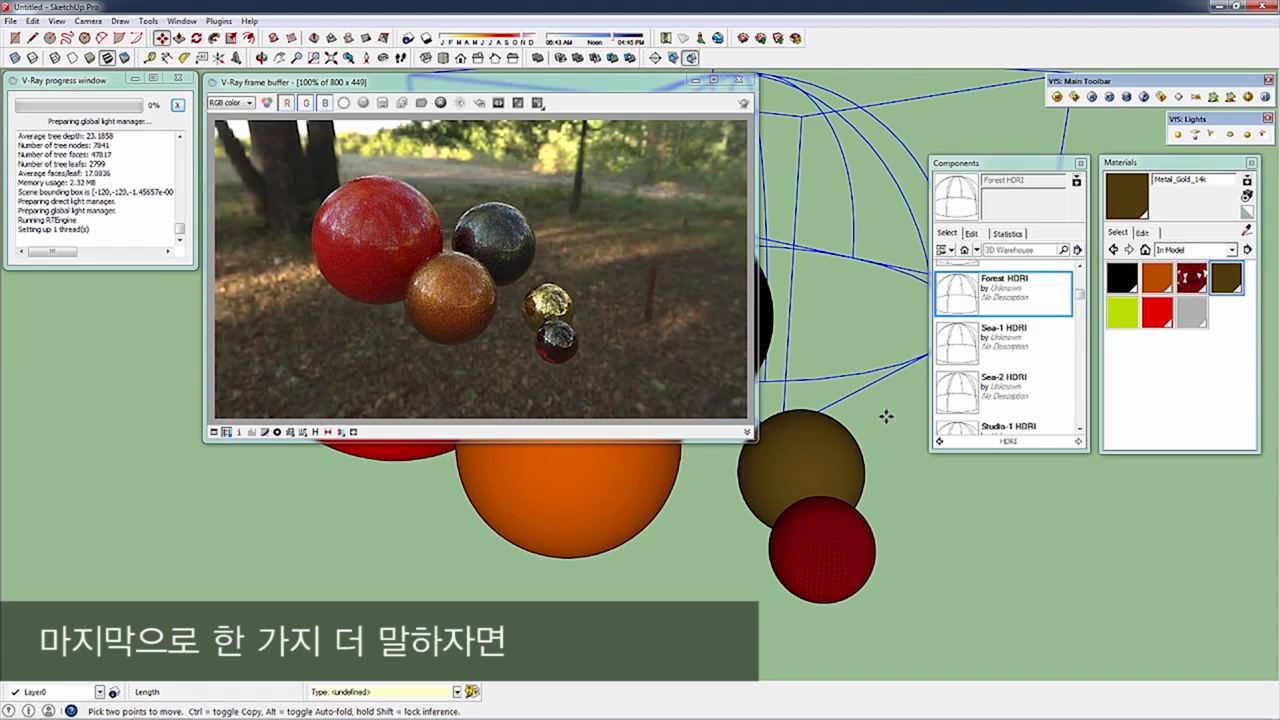
- Delete the Forest HDRI dome light and place the 1_Studio component from the Studio Lighting collection in the scene
key(Delete)
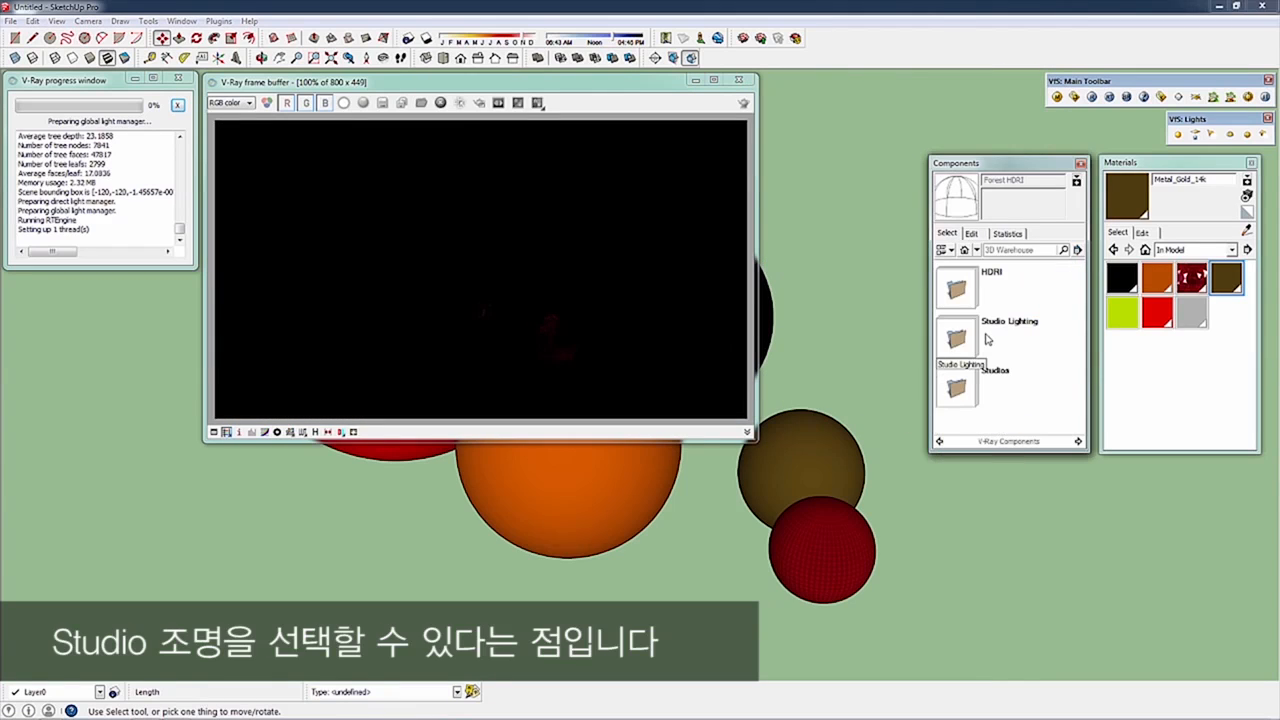
click(985, 341)
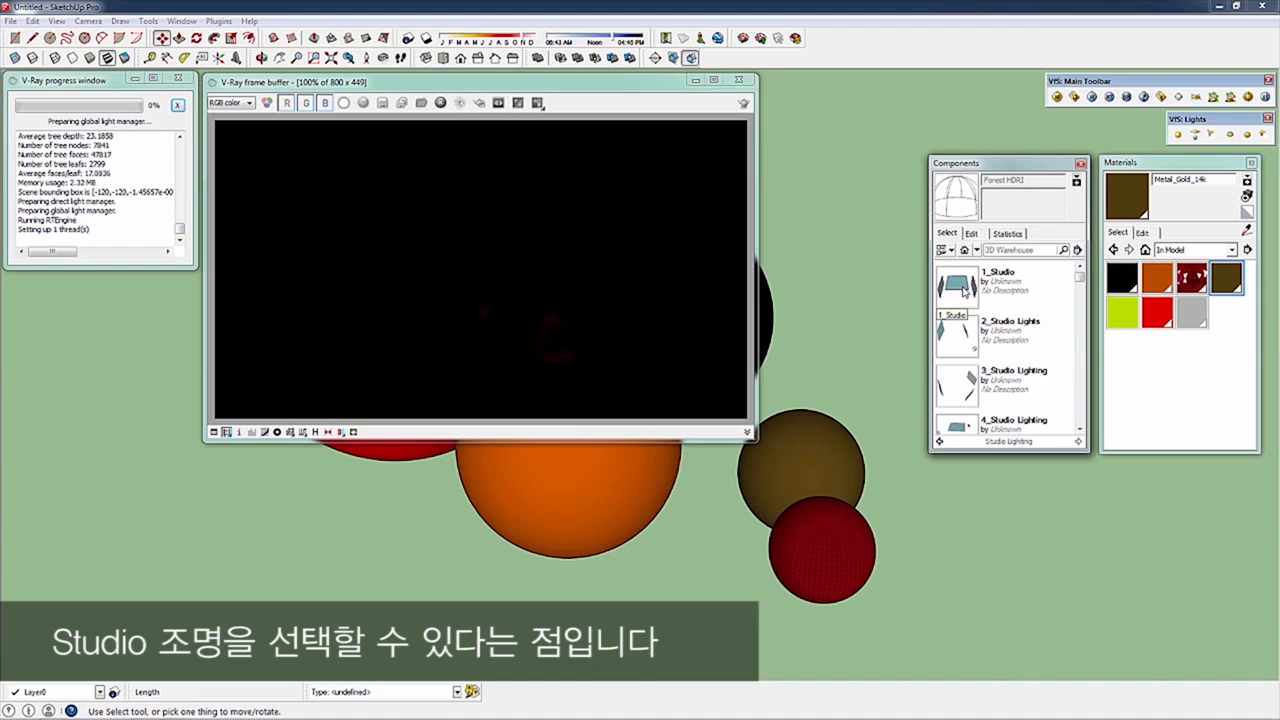
click(964, 287)
scroll(330, 436, down, 3)
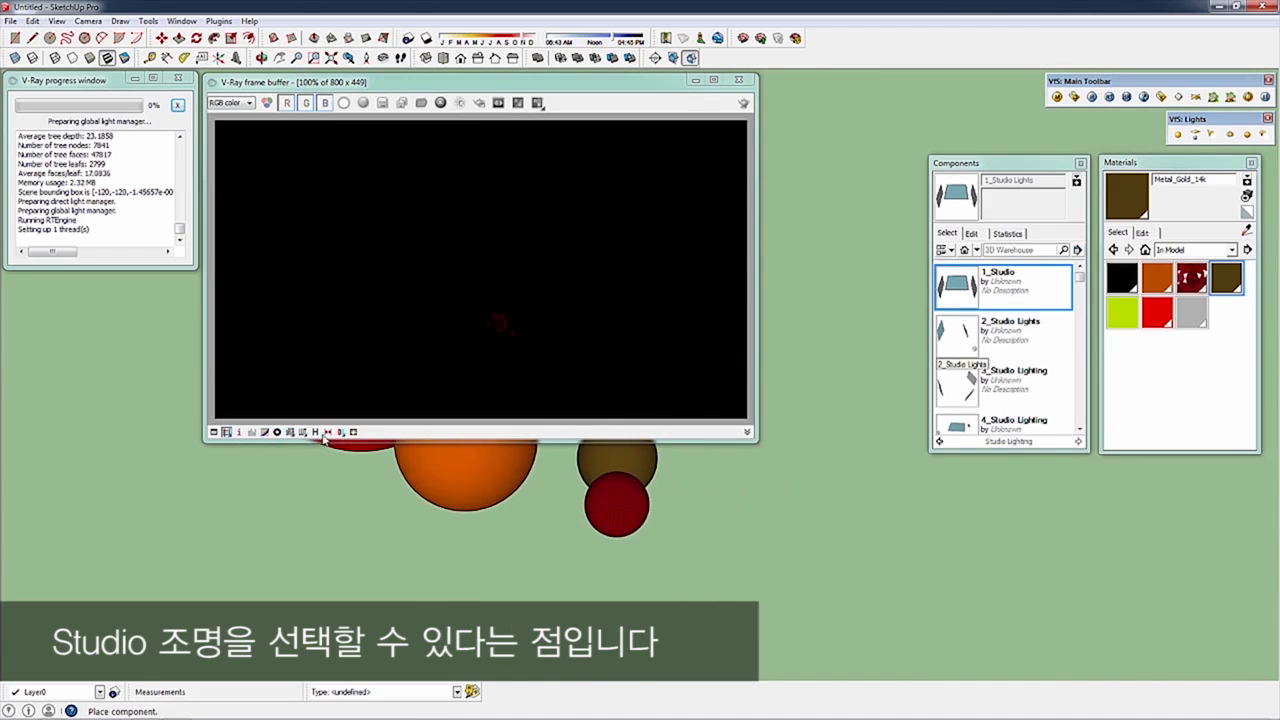
scroll(322, 438, down, 4)
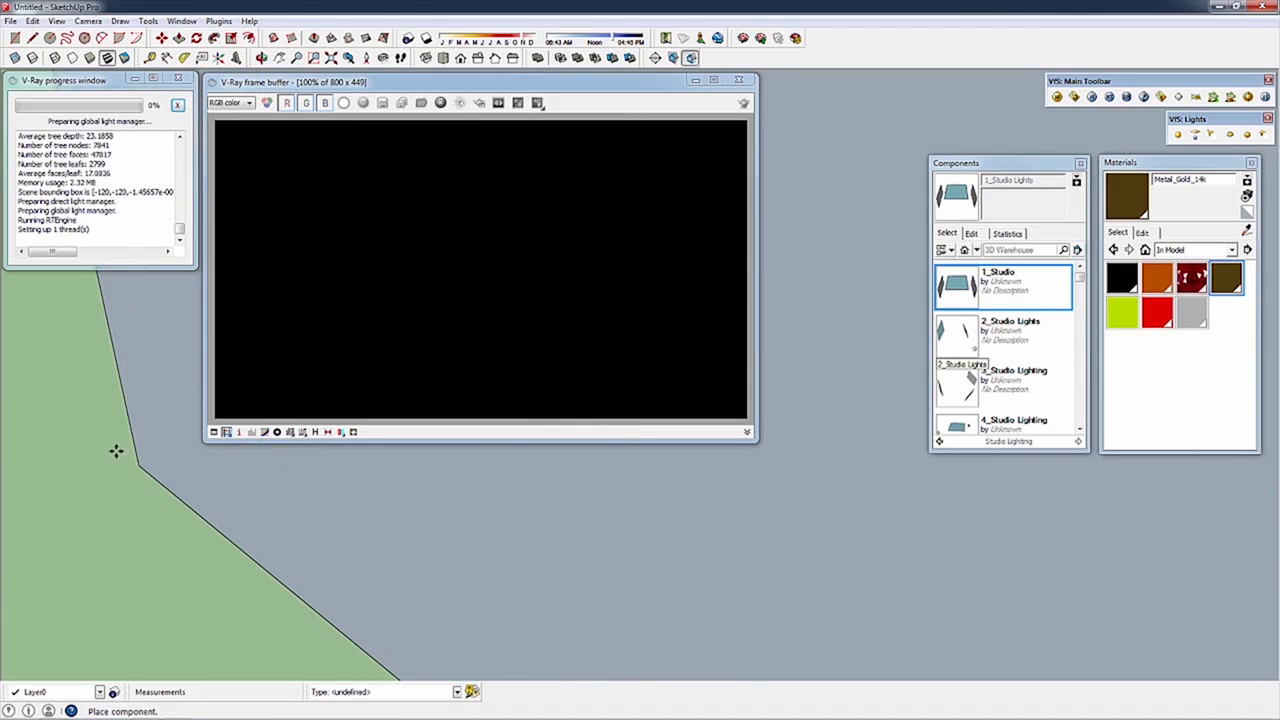
click(45, 420)
- Shift the V-Ray frame buffer aside and move the studio lighting component about 7' 7" so it surrounds the spheres
middle_drag(913, 457, 535, 291)
drag(677, 82, 1157, 162)
click(595, 562)
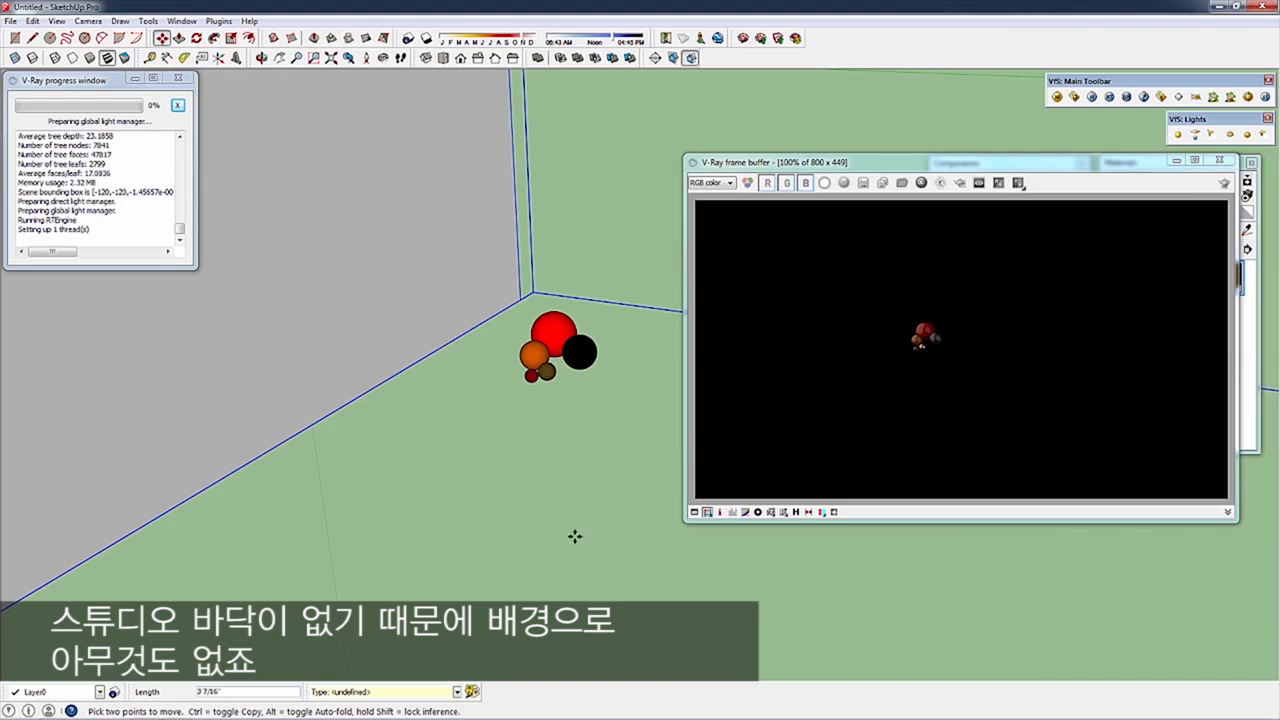
click(314, 320)
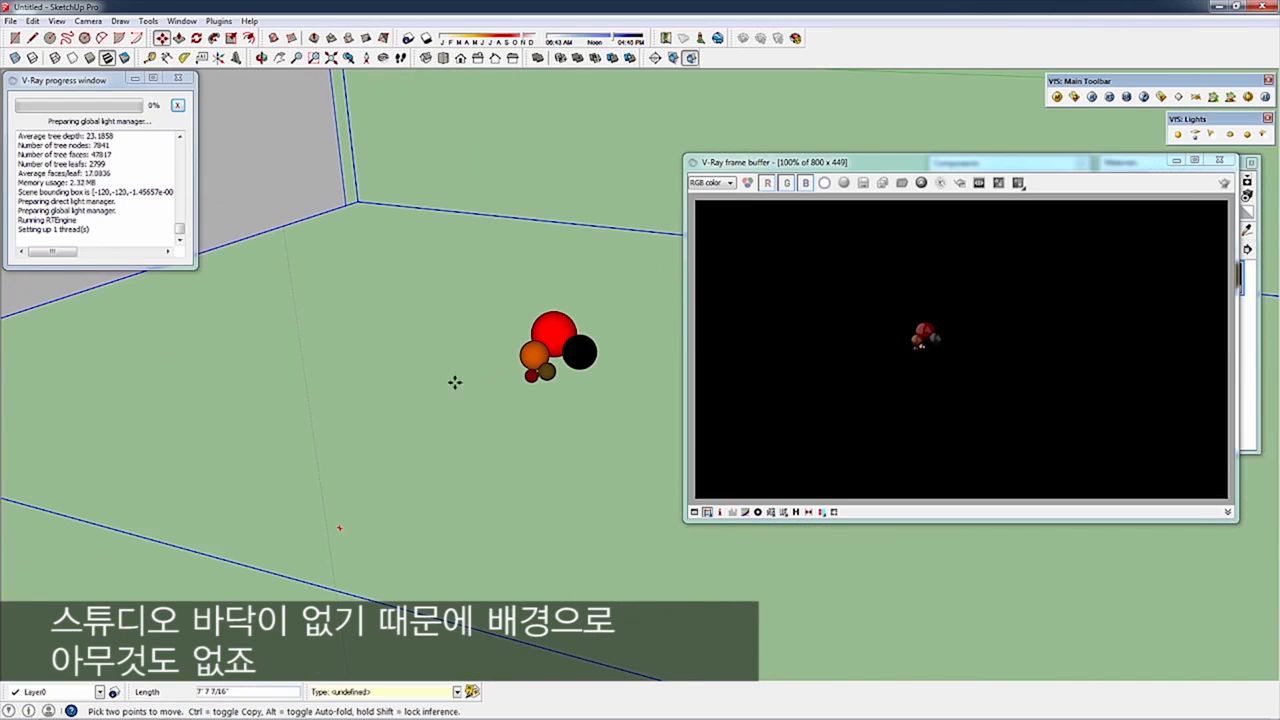
middle_drag(514, 421, 548, 395)
scroll(548, 395, up, 5)
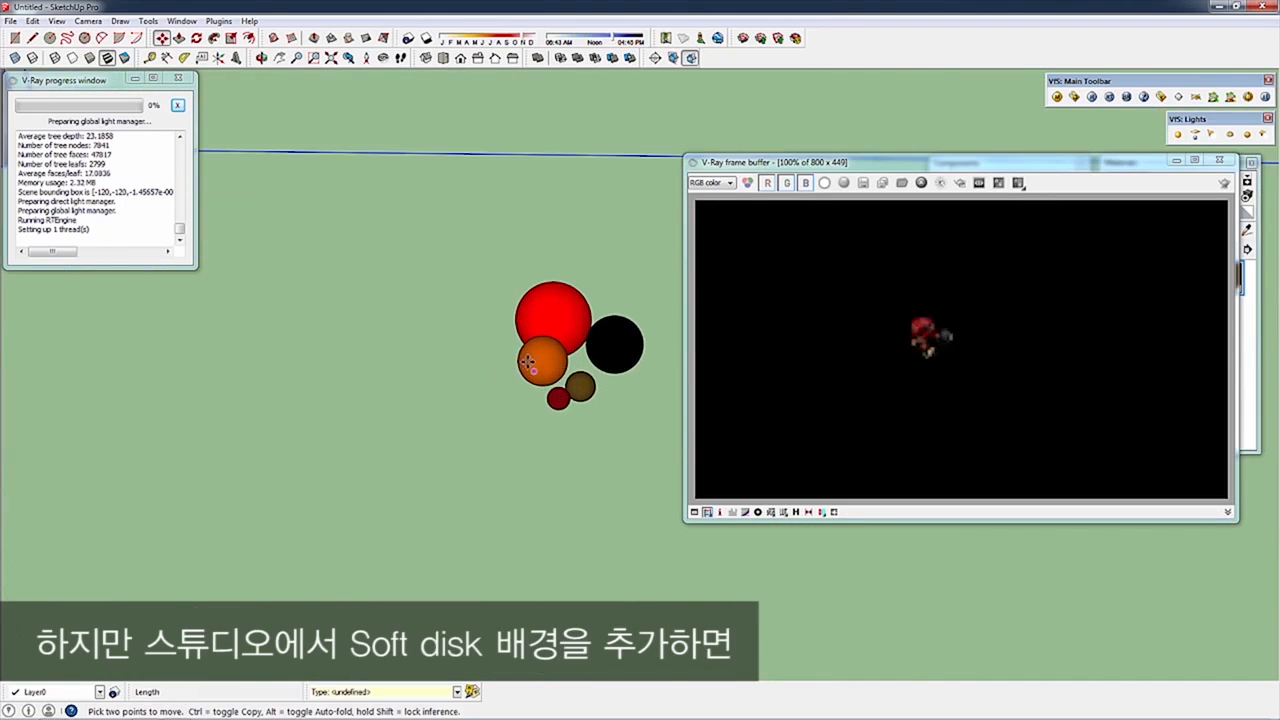
- Shift the V-Ray frame buffer clear of the component library and place the 4_Soft Disk Studio Wall from the Studios collection around the spheres
drag(940, 162, 273, 62)
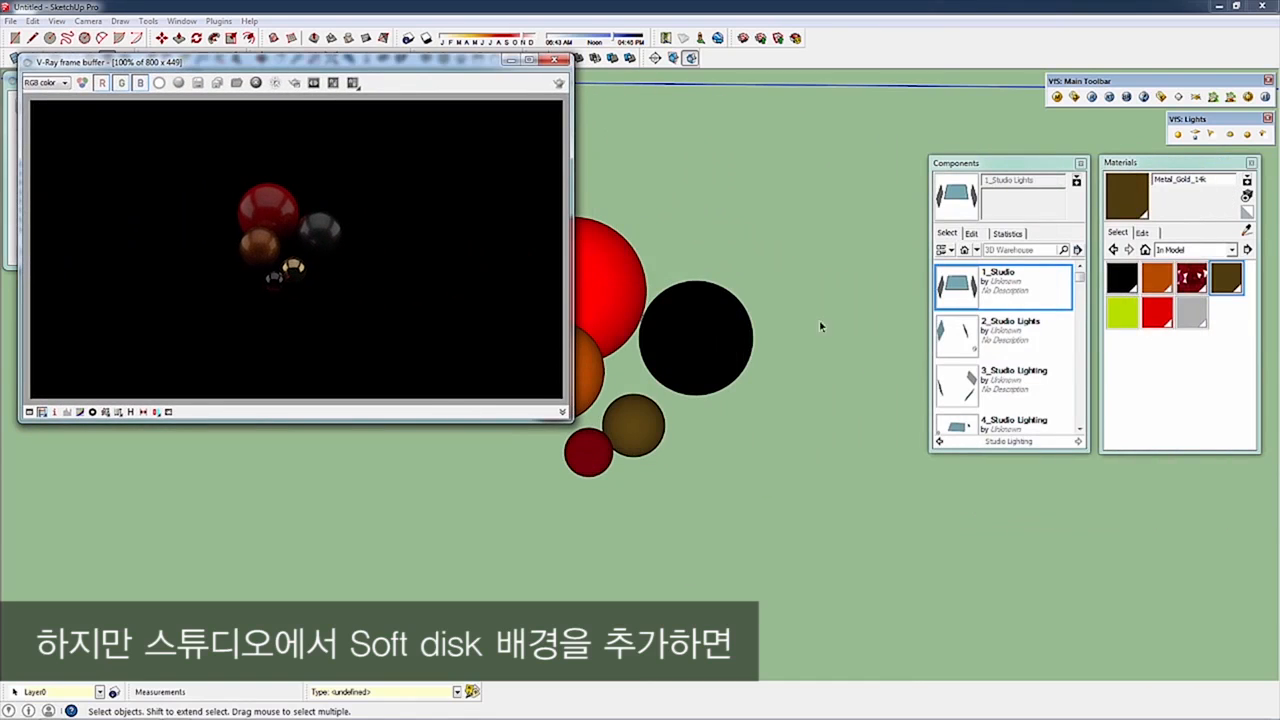
click(940, 443)
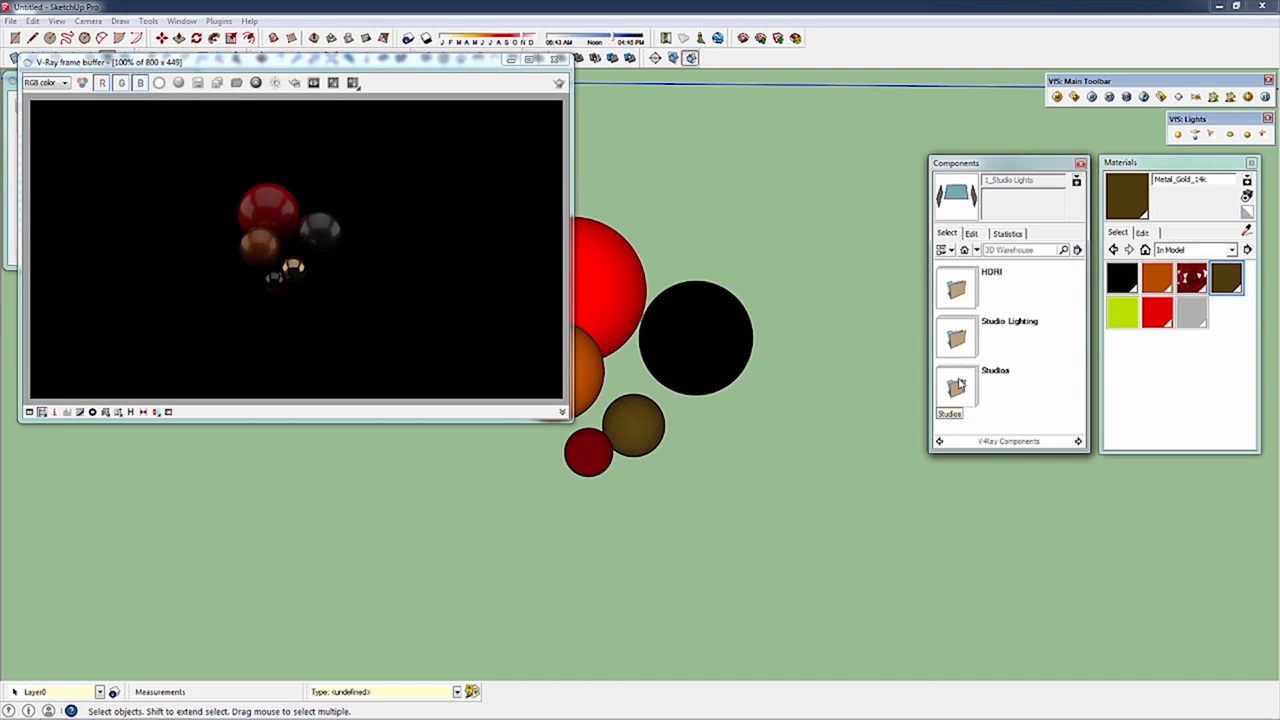
click(958, 385)
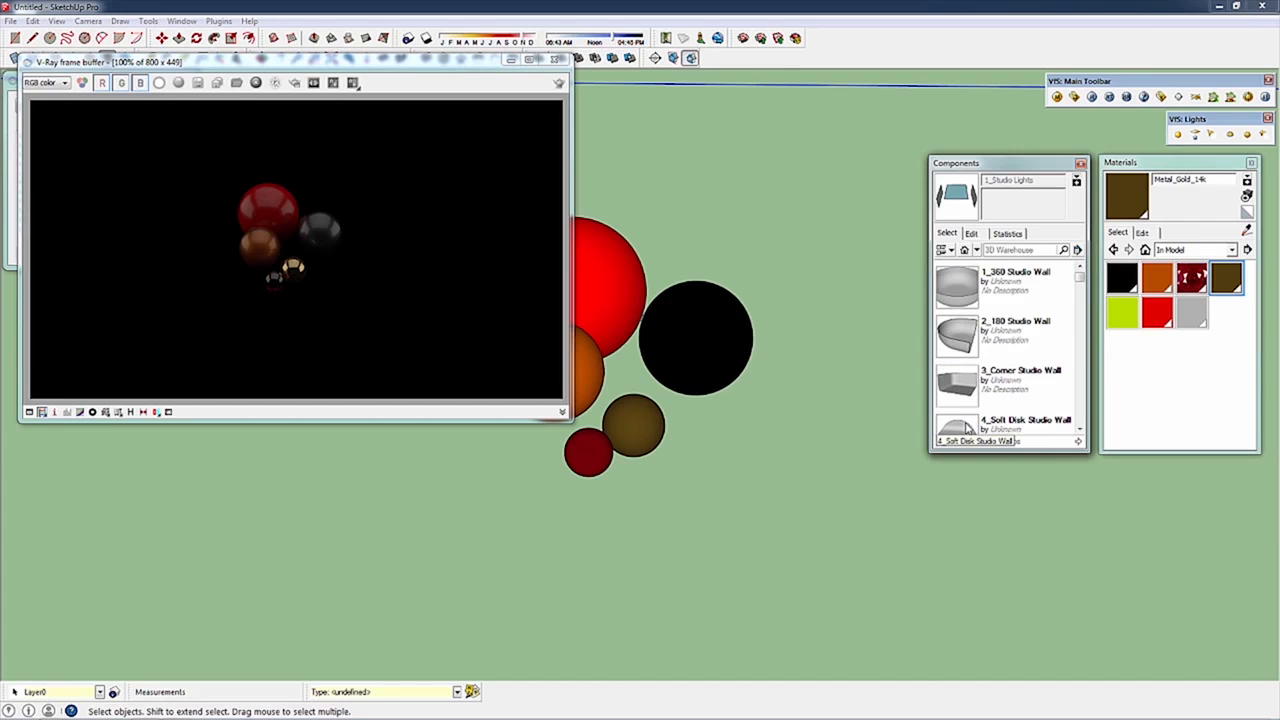
click(968, 427)
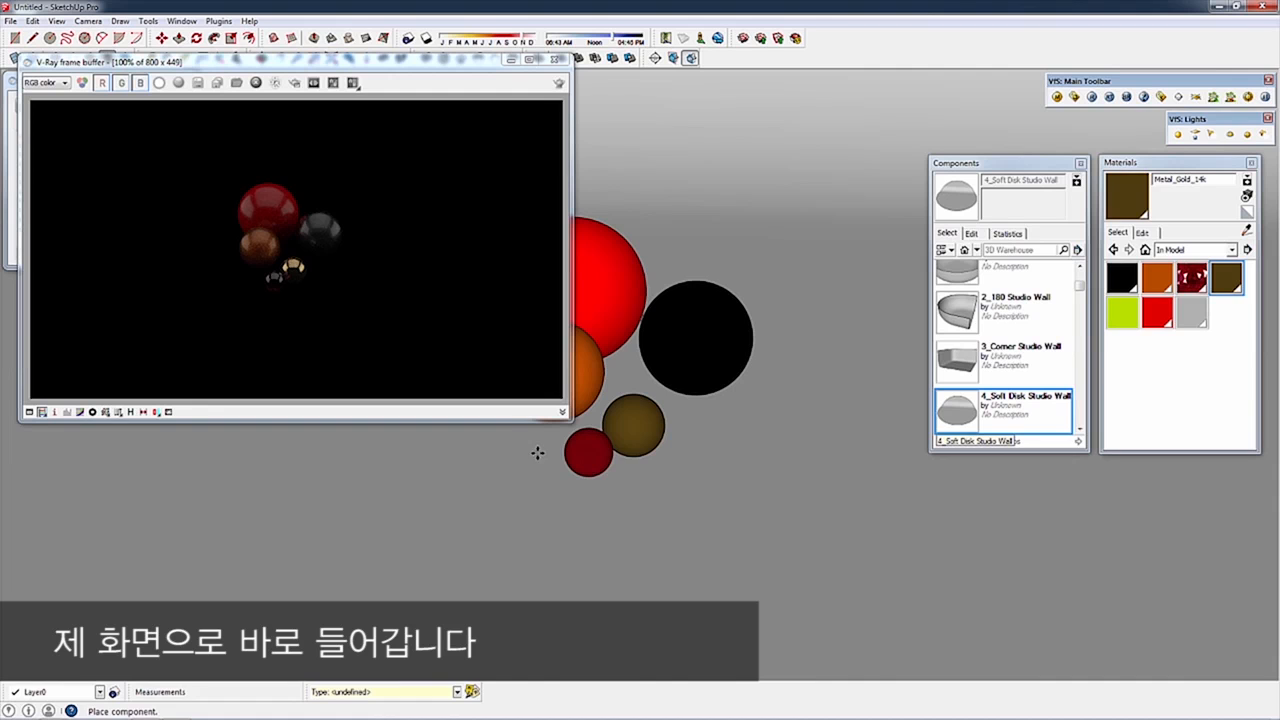
click(540, 453)
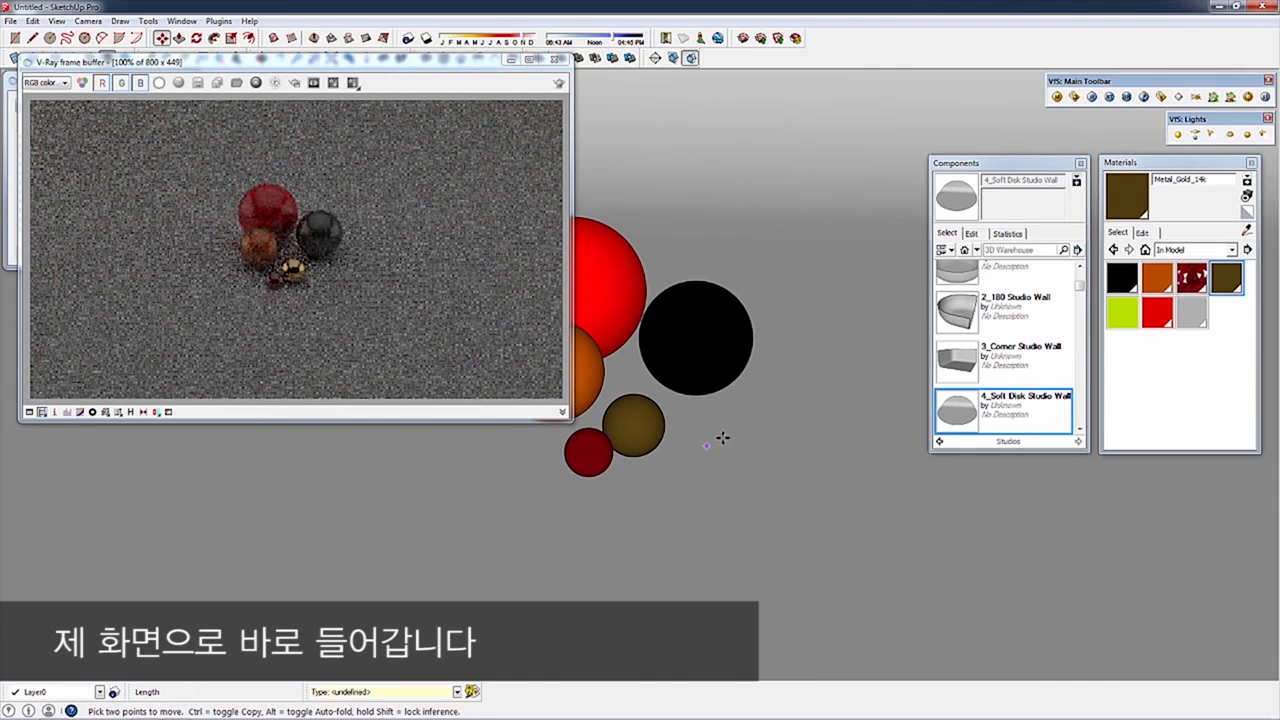
scroll(700, 405, up, 3)
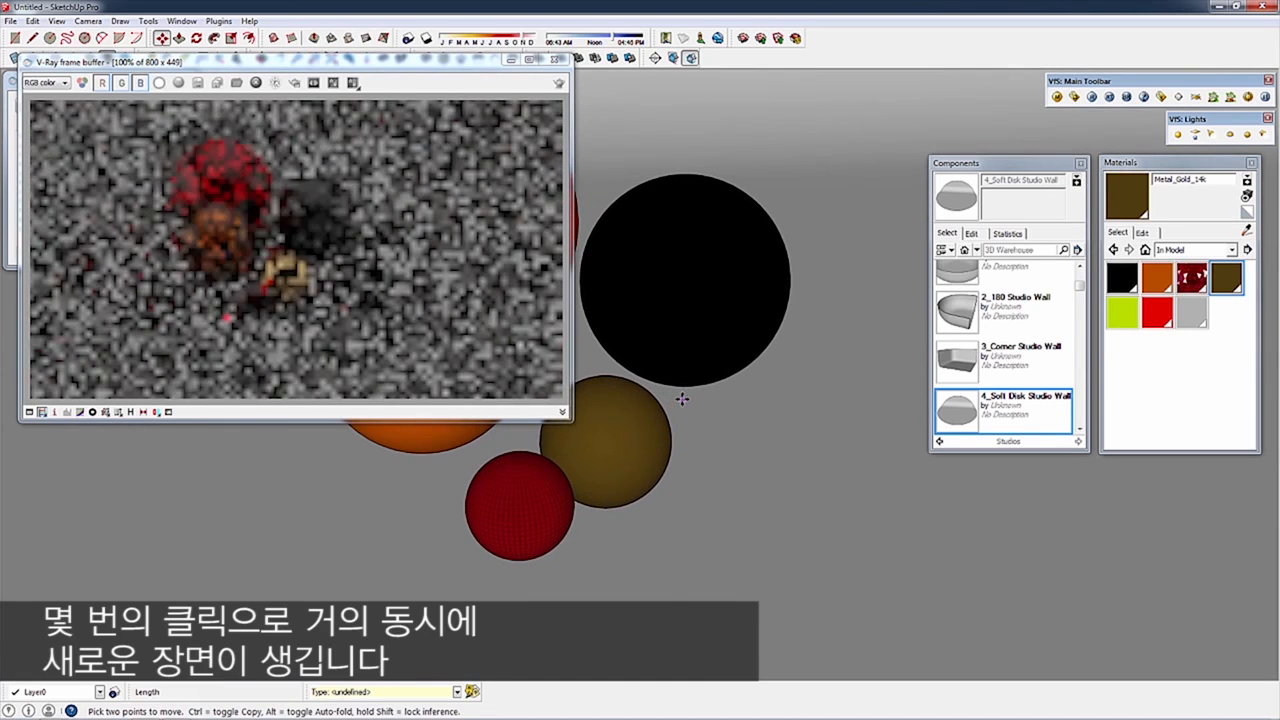